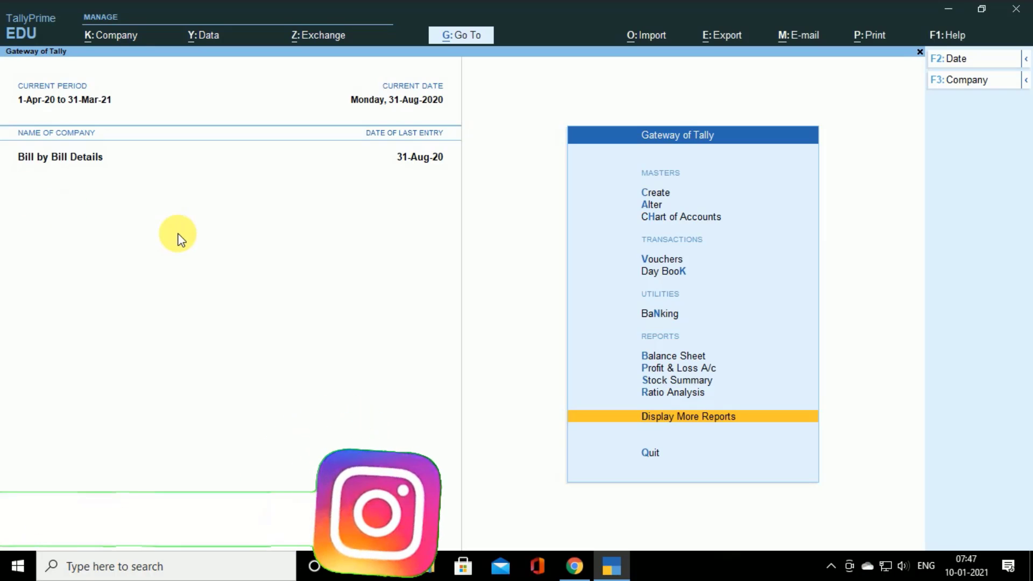
Open the list of ledgers for alteration from the Gateway of Tally.
key(Up)
key(Up)
key(Up)
key(Up)
key(Up)
key(Up)
key(Up)
key(Up)
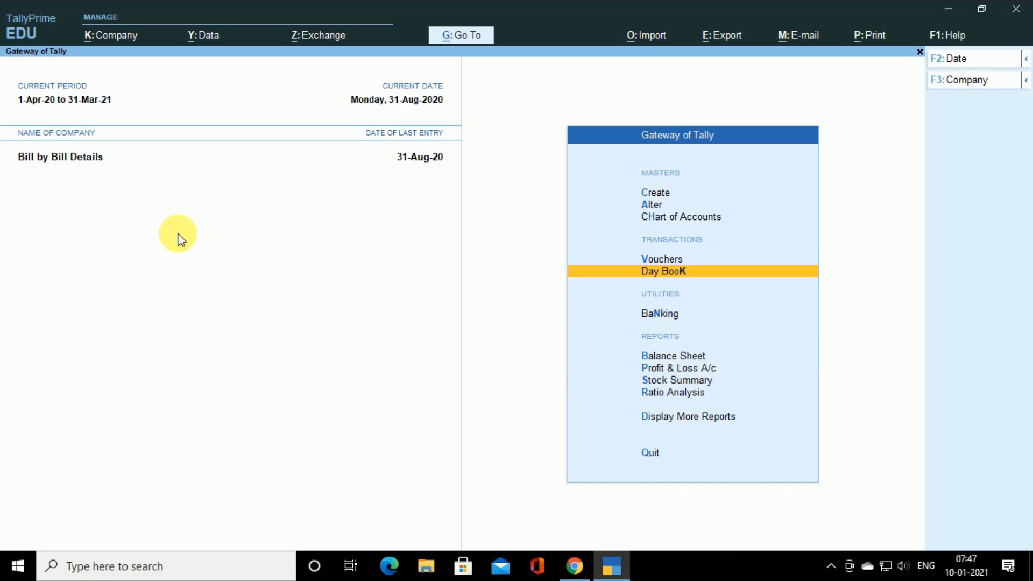
key(Up)
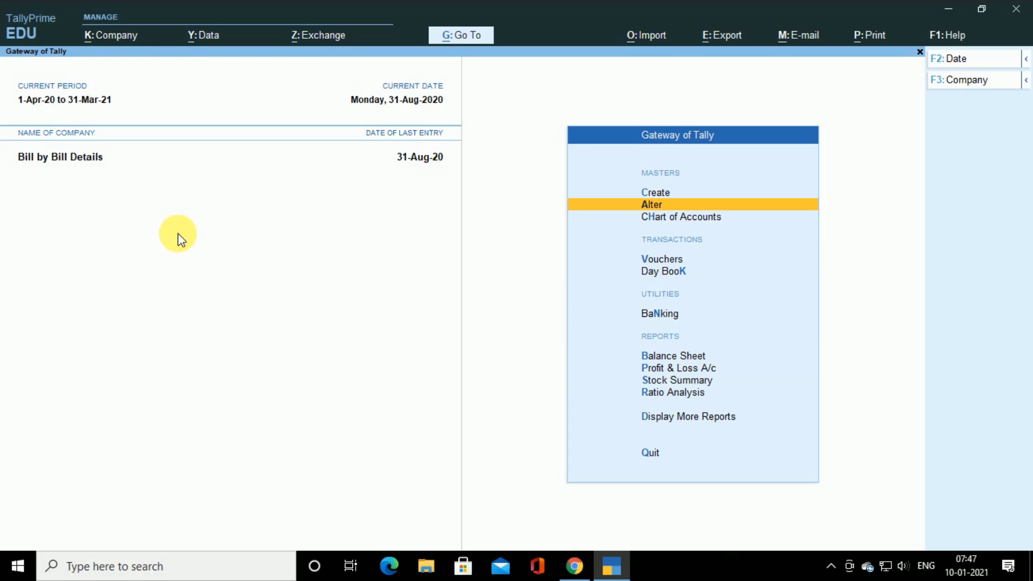
key(Return)
key(Down)
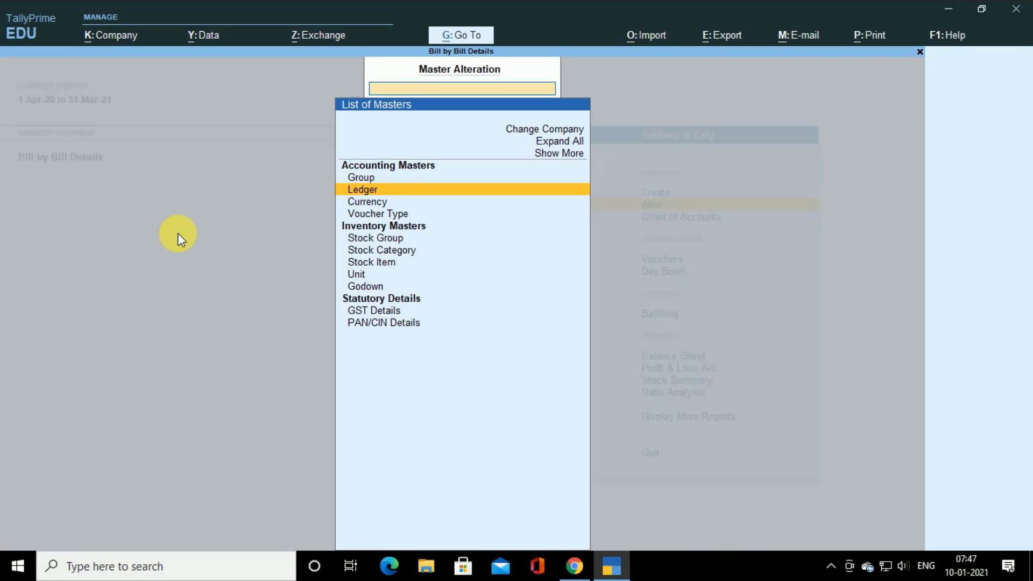
key(Return)
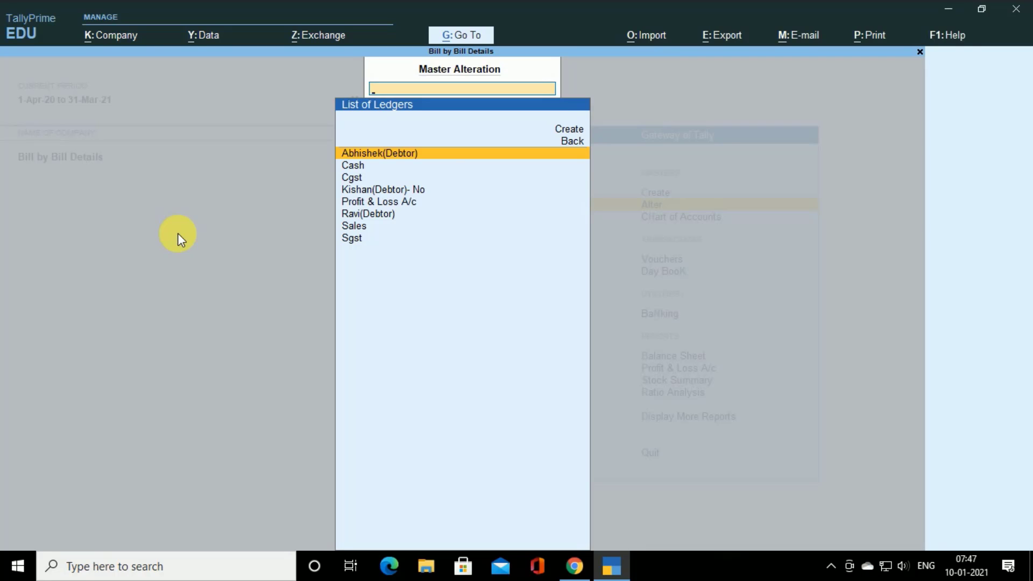
Look through the debtor ledgers in the list and open the first debtor's ledger for alteration.
key(Down)
key(Down)
key(Down)
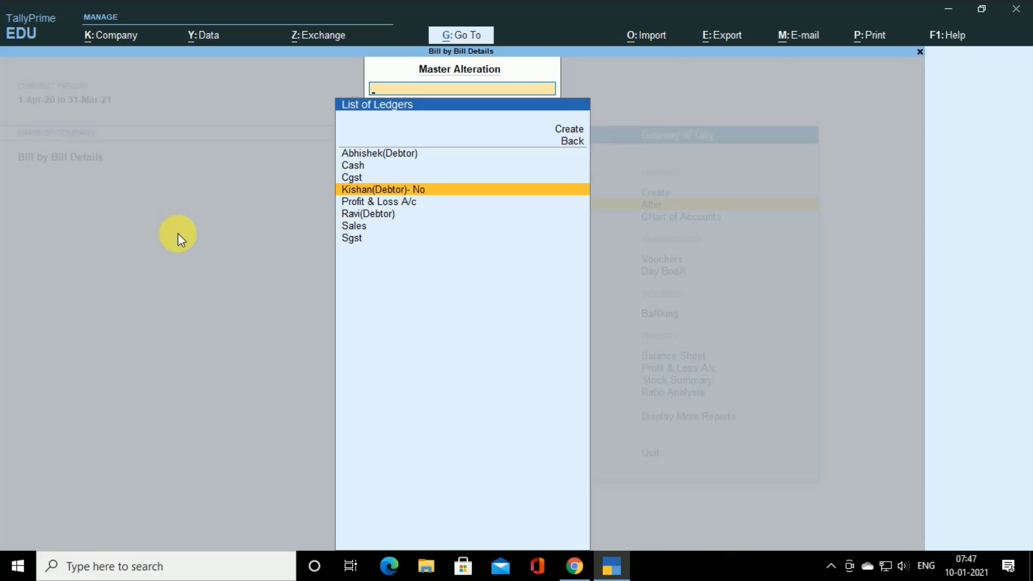
key(Down)
key(Down)
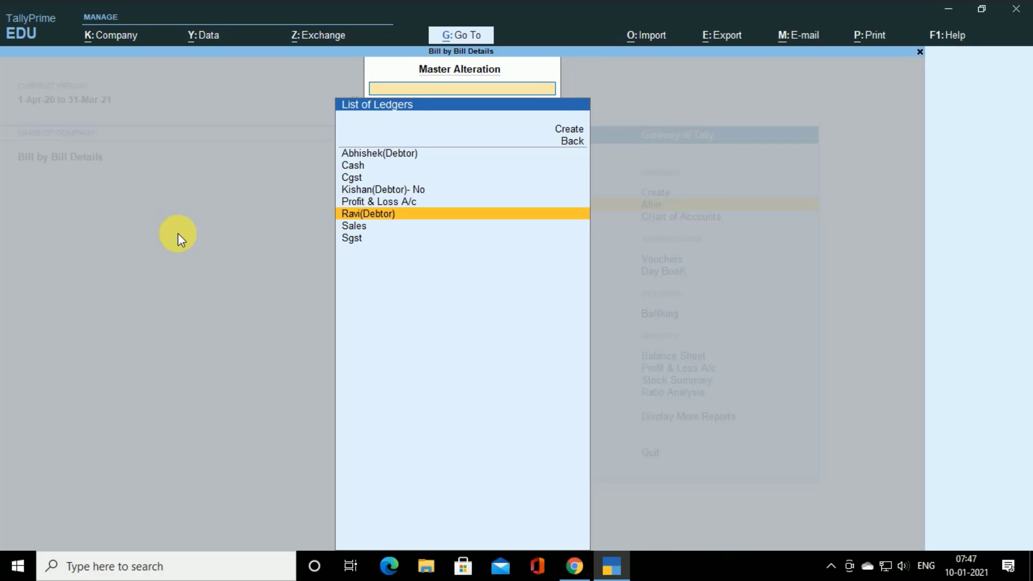
key(Up)
key(Up)
key(Up)
key(Up)
key(Up)
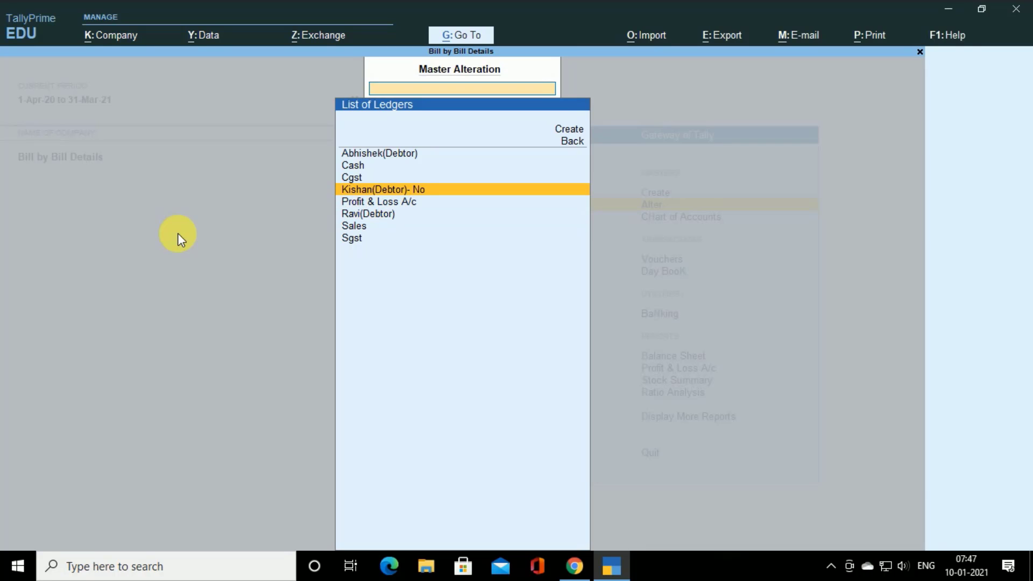
key(Return)
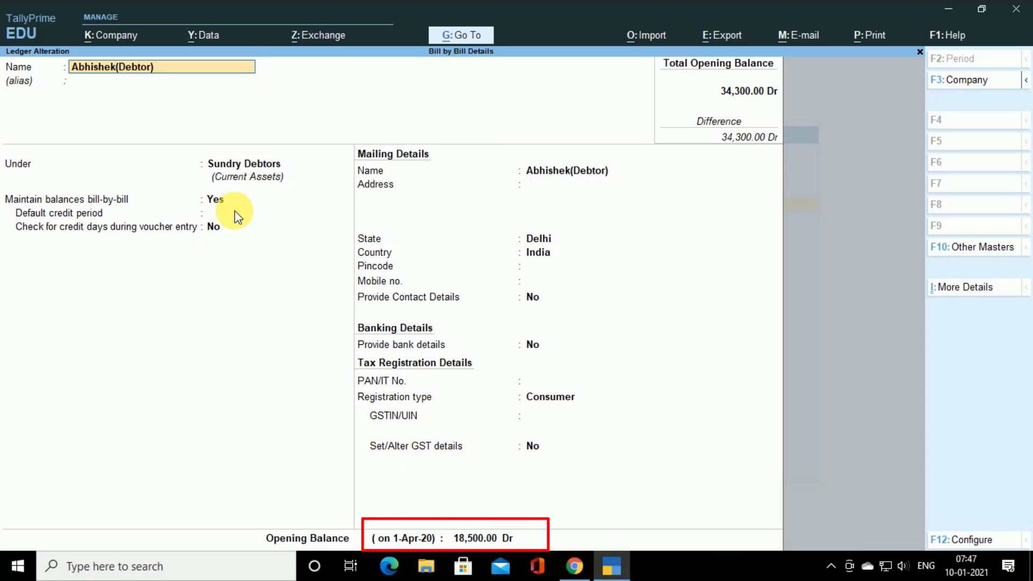
Go through the first debtor's ledger details to the opening balance and open its bill-wise breakup.
key(Return)
key(Return)
key(Return)
key(Return)
key(Return)
key(Return)
key(Return)
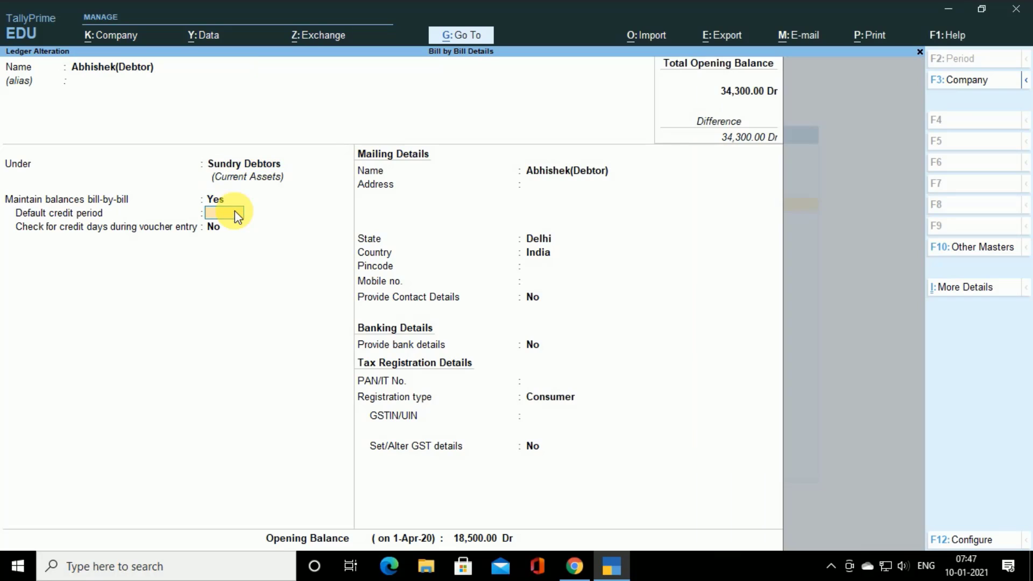
key(Return)
key(Return)
key(Return)
key(Return)
key(Return)
key(Return)
key(Return)
key(Return)
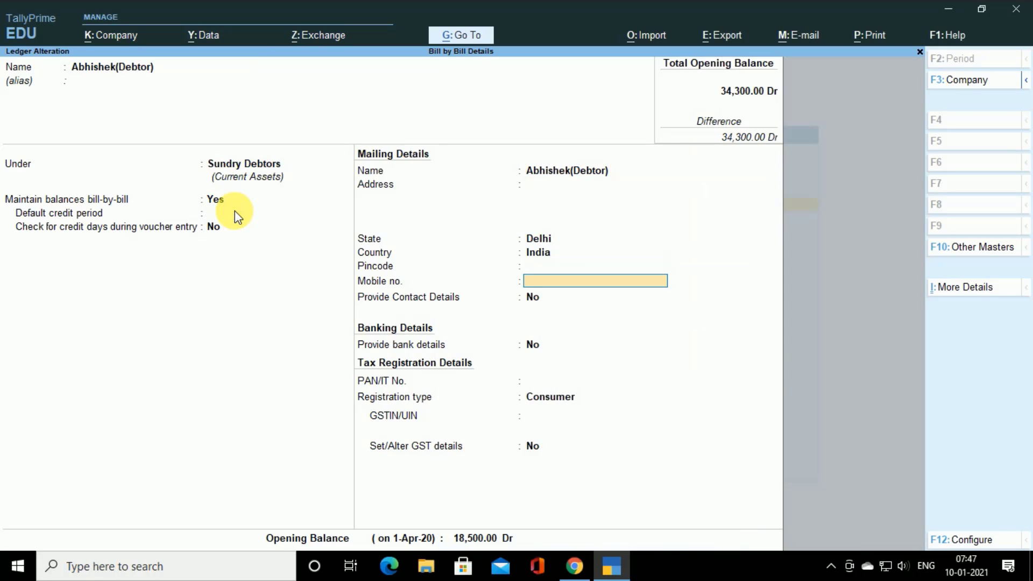
key(Return)
key(Return)
key(Return)
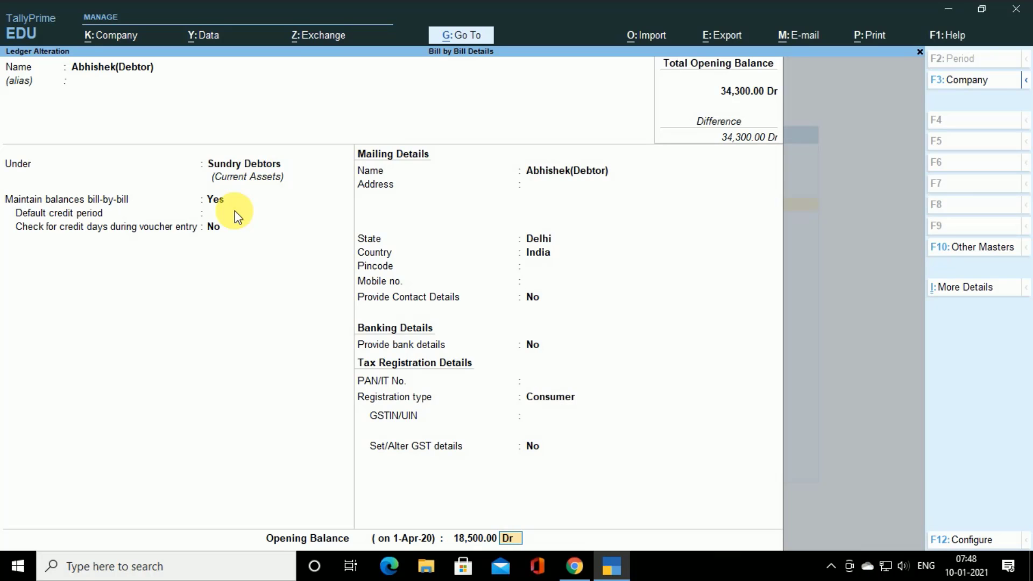
key(Return)
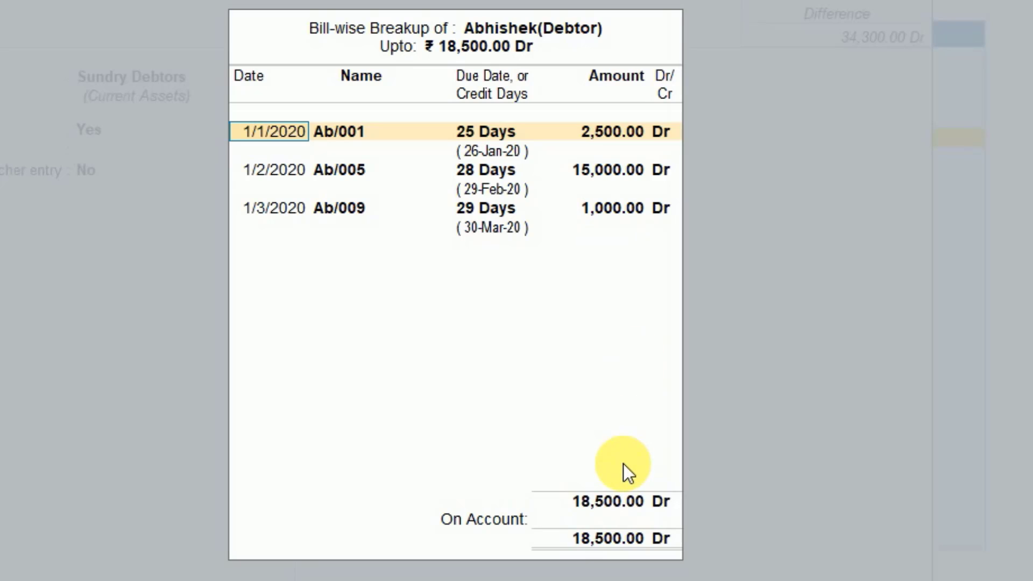
Review the bills Ab/001, Ab/005 and Ab/009 in the bill-wise breakup and accept the ledger without changes.
key(Return)
key(Return)
key(Return)
key(Return)
key(Return)
key(Return)
key(Return)
key(Return)
key(Return)
key(Return)
key(Return)
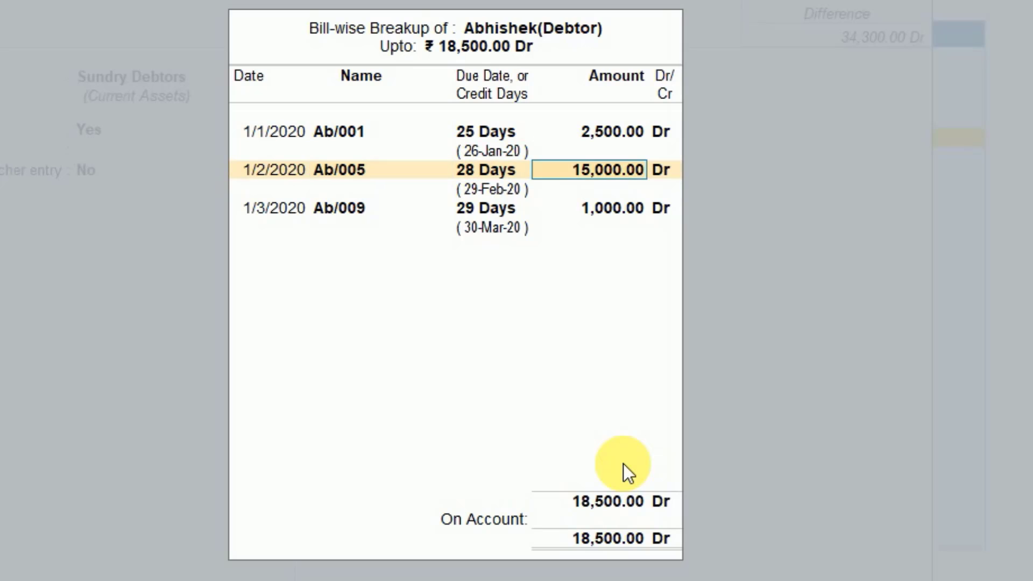
key(Return)
key(Return)
key(Return)
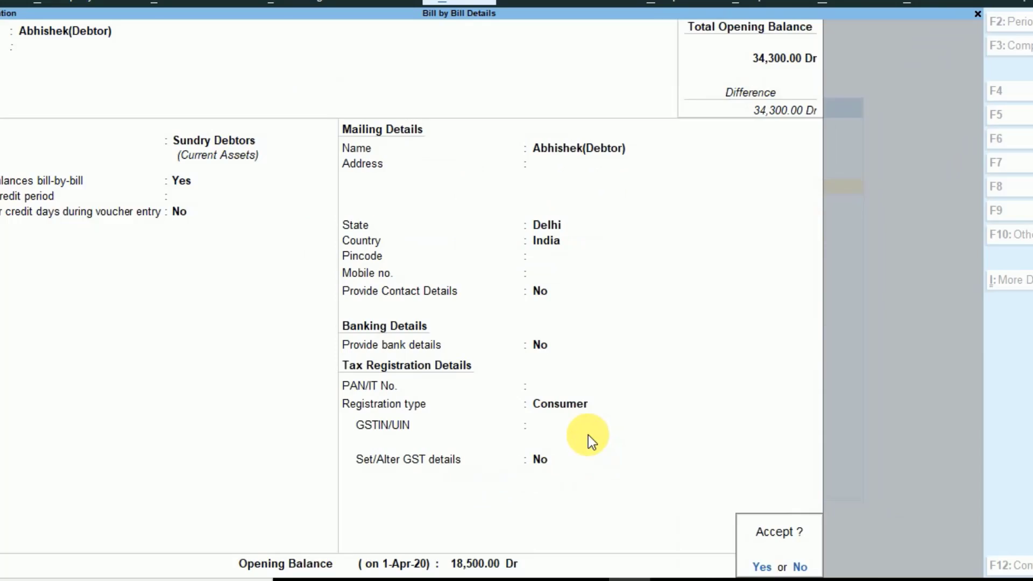
key(Return)
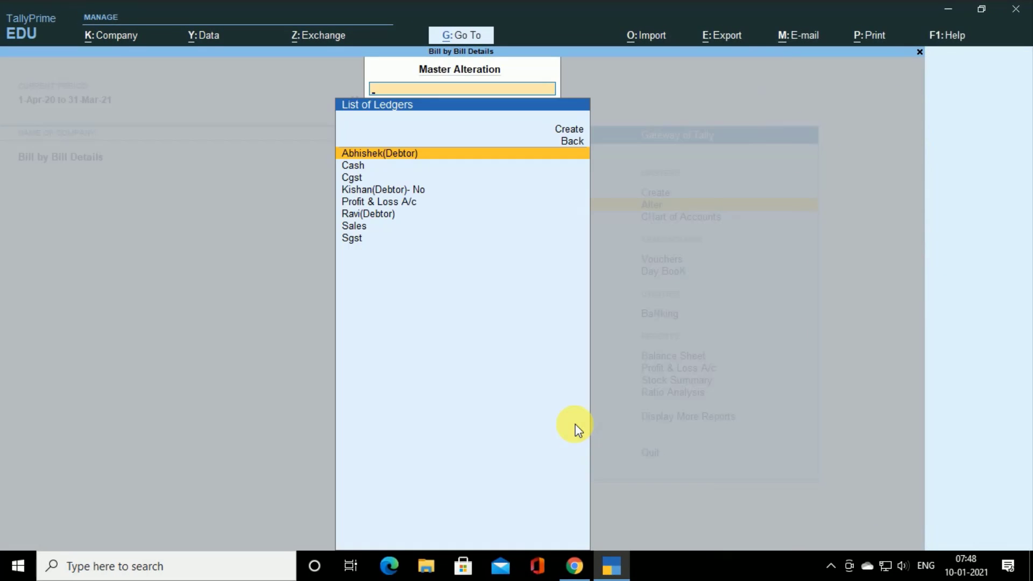
Open the debtor ledger marked "No" for alteration and check its bill-by-bill balance setting.
key(XF86AudioMute)
key(Down)
key(Down)
key(Down)
key(Return)
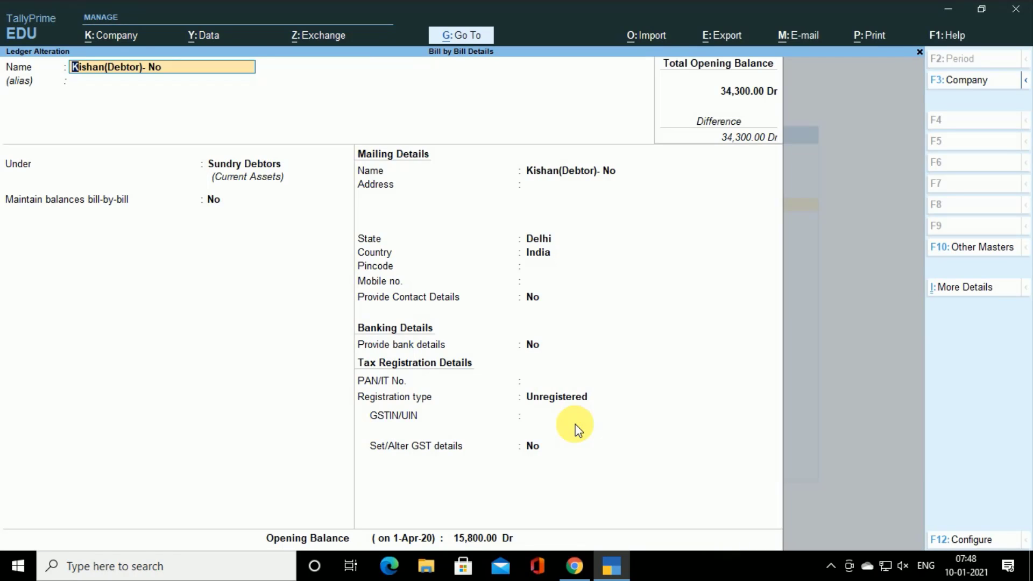
key(Return)
key(Return)
key(Return)
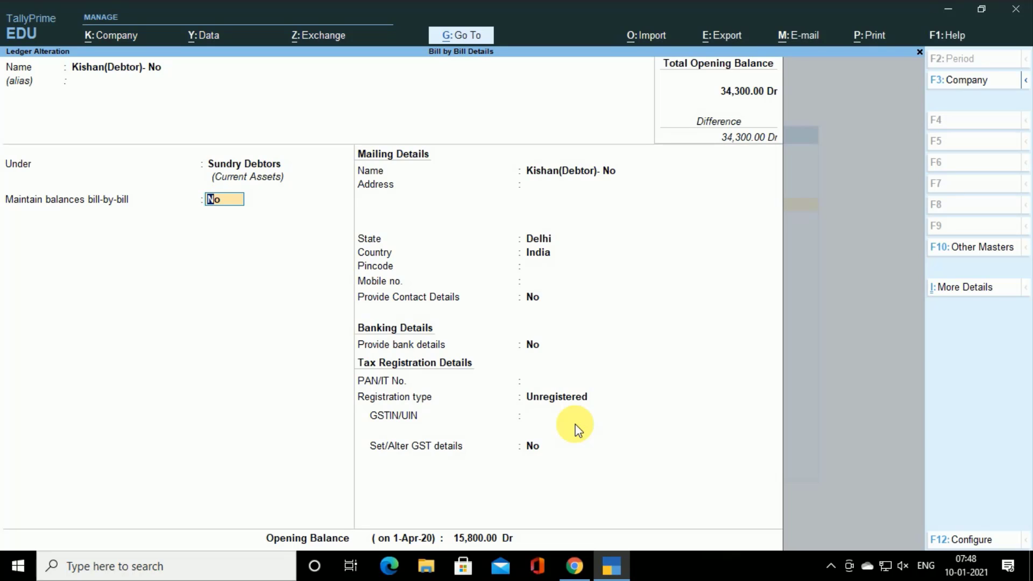
key(Return)
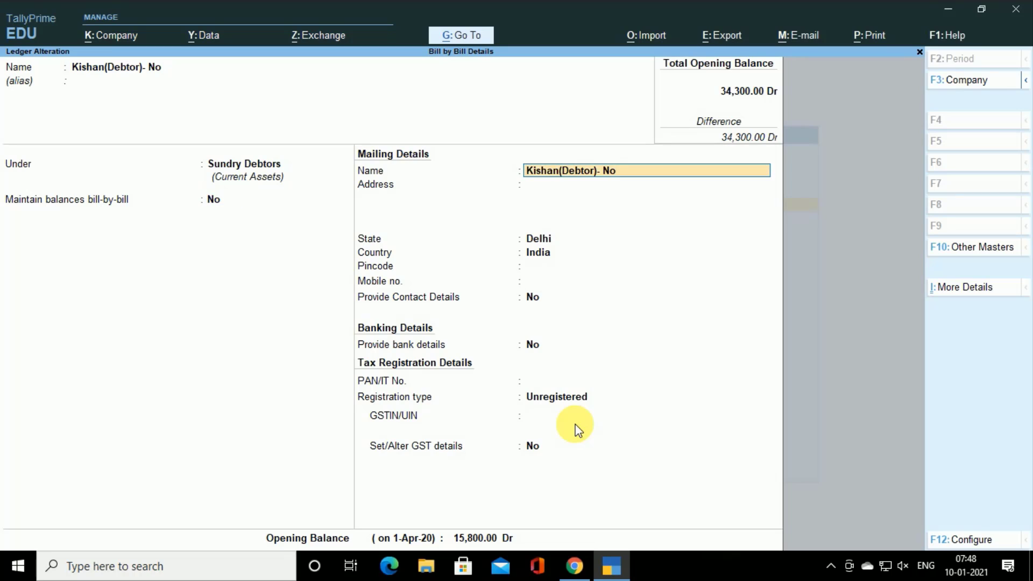
Go through the ledger's mailing details and opening balance, and accept it without changes.
key(Return)
key(Return)
key(Return)
key(Return)
key(Return)
key(Return)
key(Return)
key(Return)
key(Return)
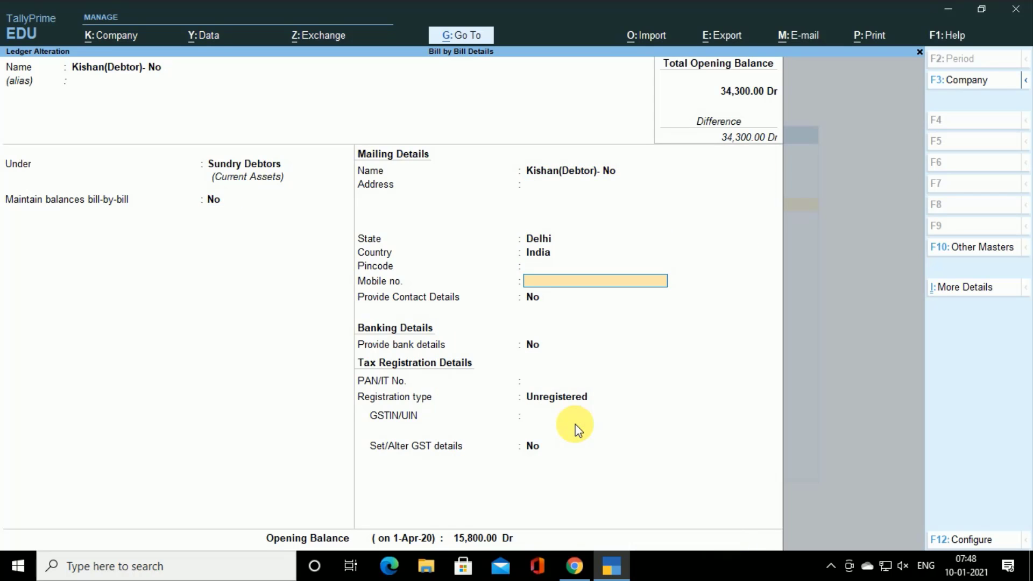
key(Return)
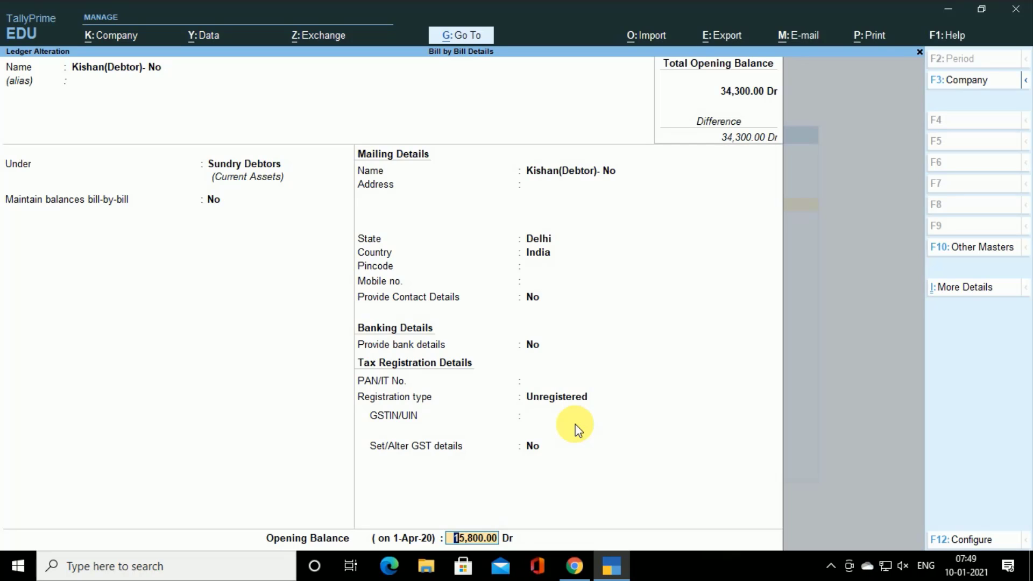
key(Return)
key(Return)
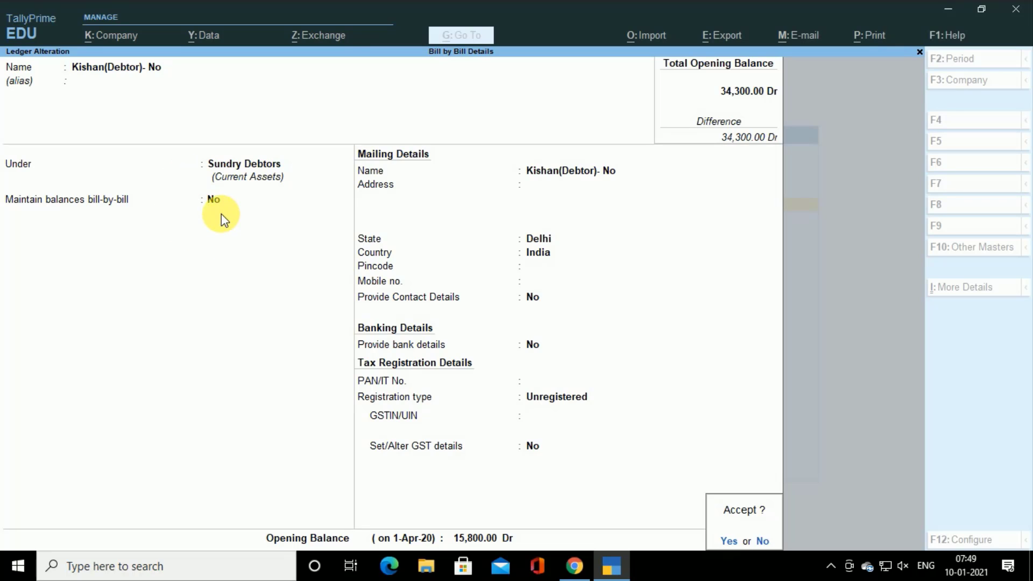
key(y)
Open the debtor ledger listed after Profit & Loss A/c and check its group and bill-by-bill settings.
key(Down)
key(Down)
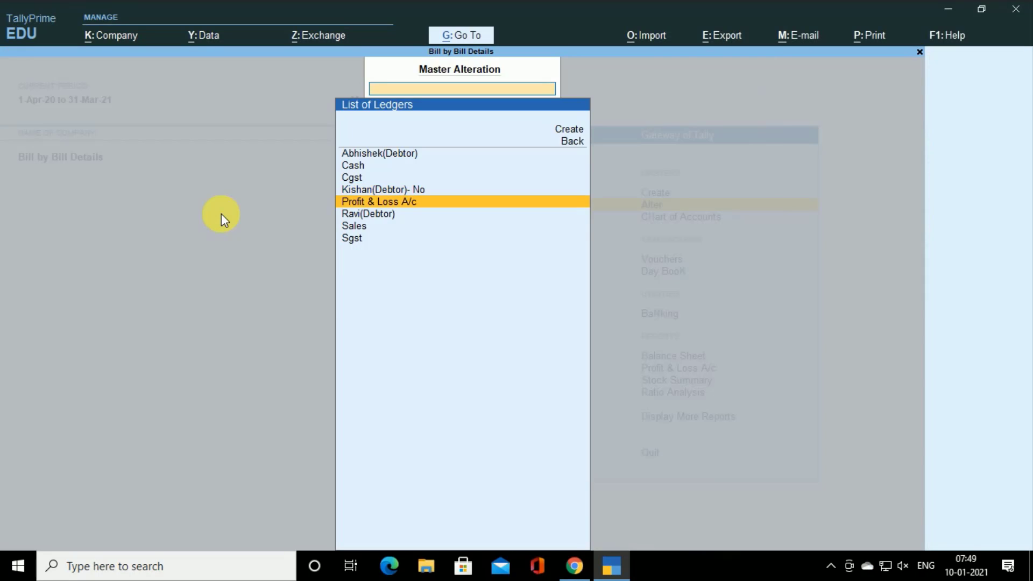
key(Return)
key(Return)
key(Return)
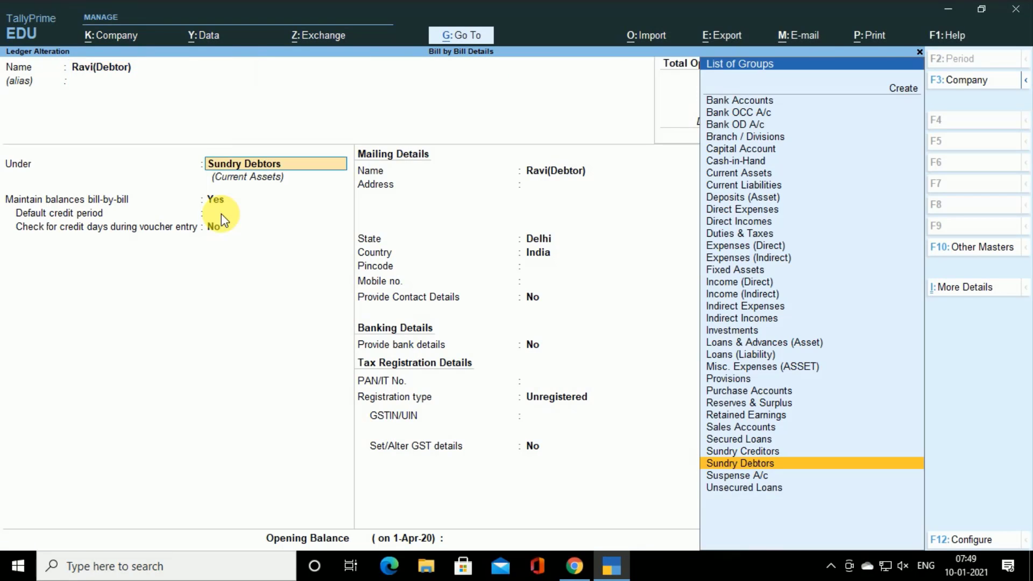
key(Return)
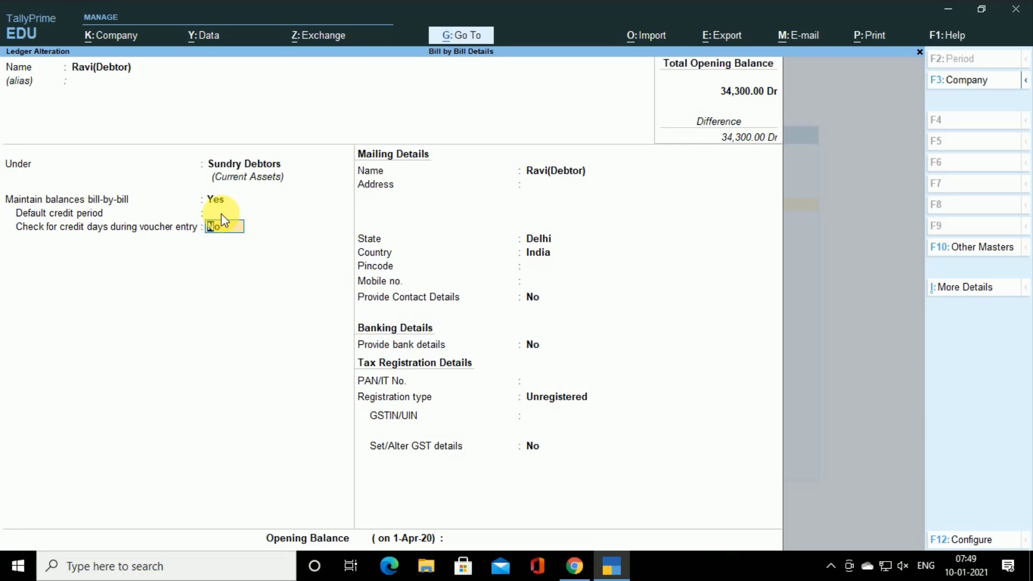
key(Return)
key(Return)
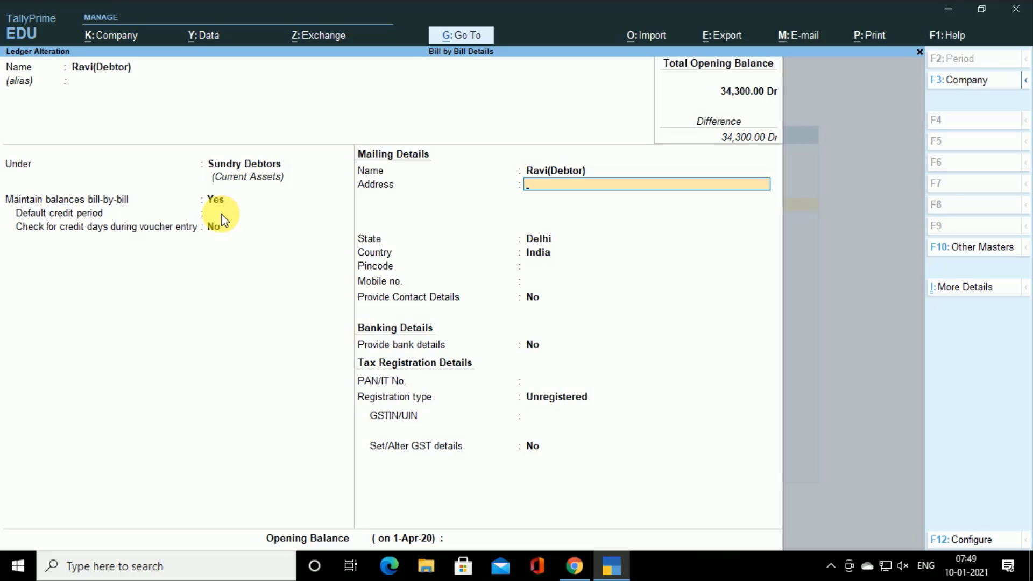
Quit the debtor ledger without saving and return to the Gateway of Tally.
key(Escape)
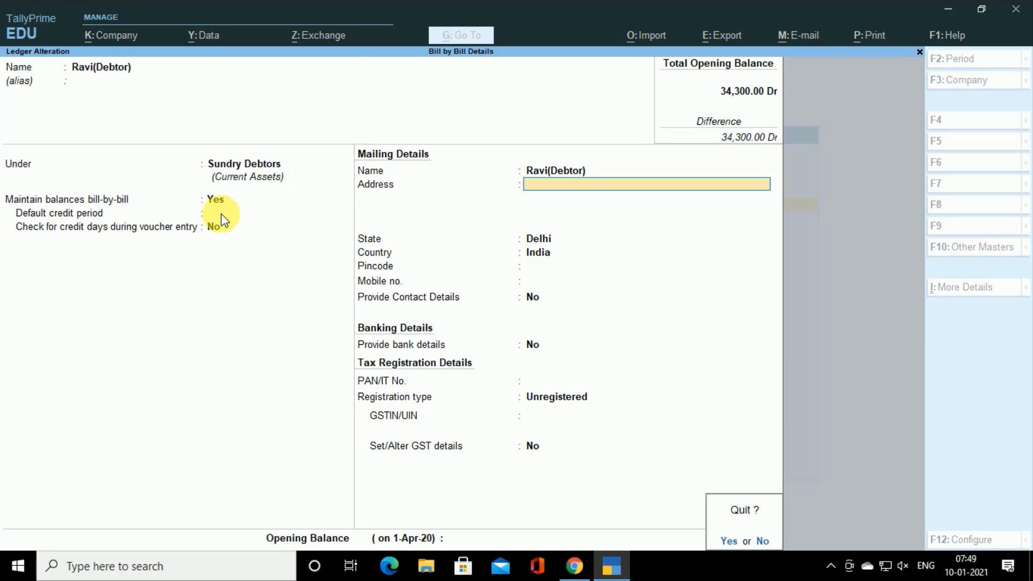
key(y)
key(Escape)
key(Escape)
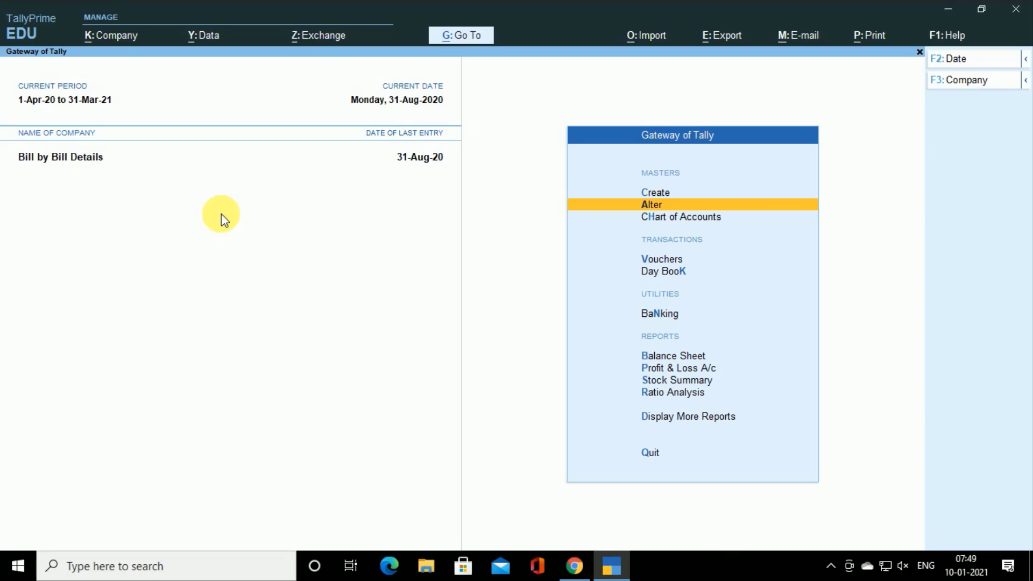
Open the Day Book and set its period to 1-Apr-20 to 31-Aug-20.
key(Down)
key(Down)
key(Down)
key(Return)
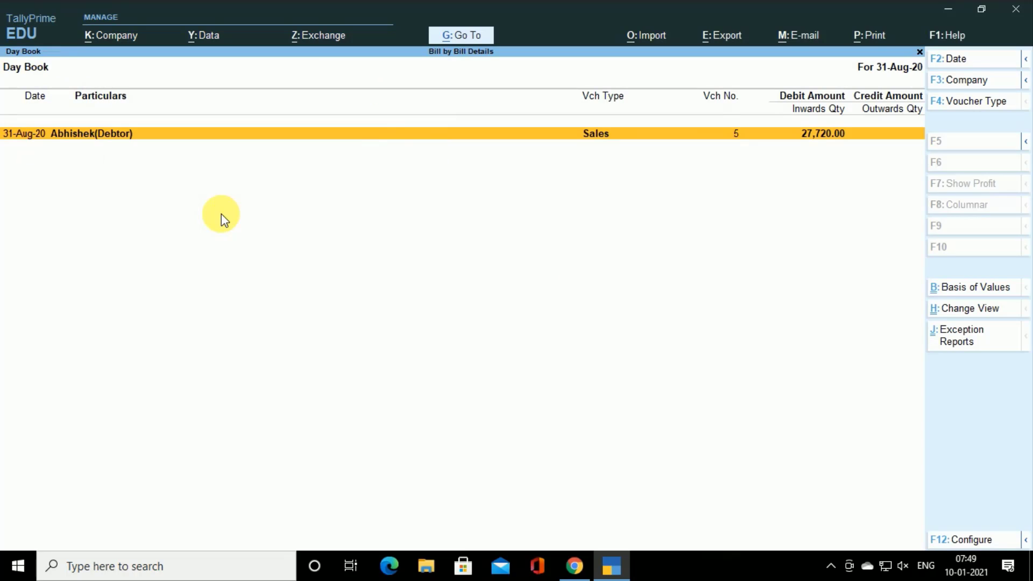
key(F2)
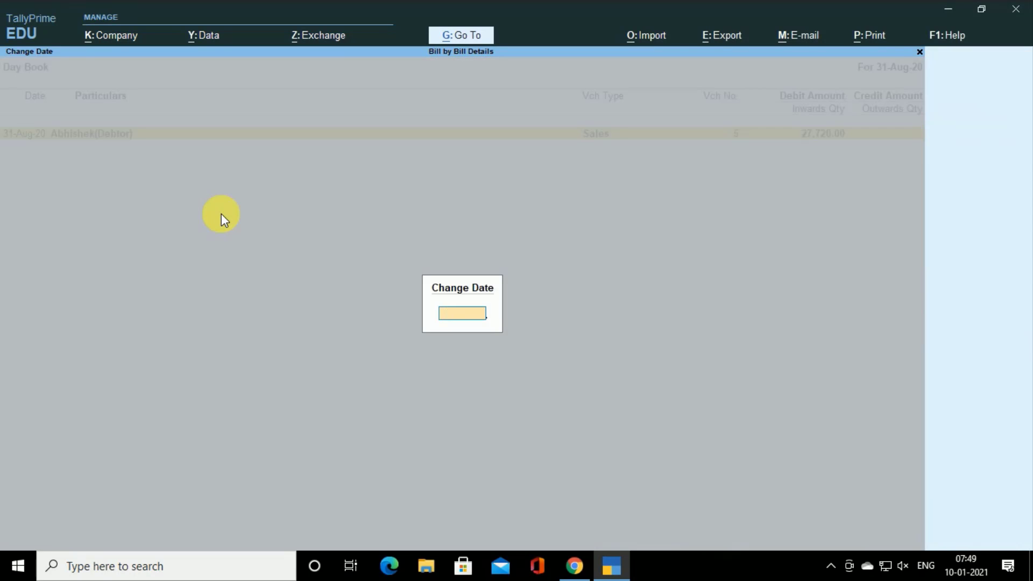
key(Return)
Open the first Sales voucher dated 1-May-20 from the Day Book for alteration.
key(Up)
key(Up)
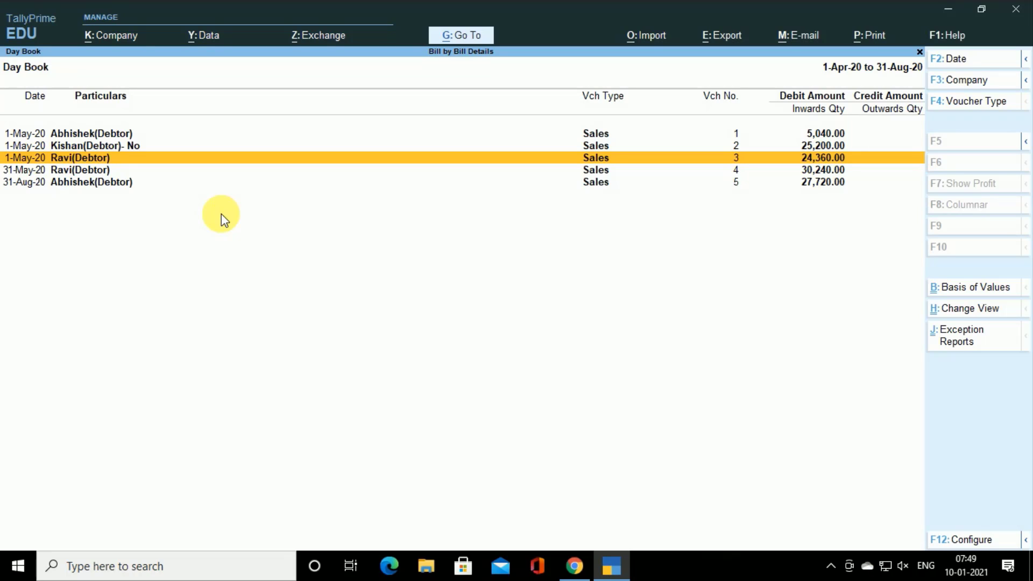
key(Up)
key(Up)
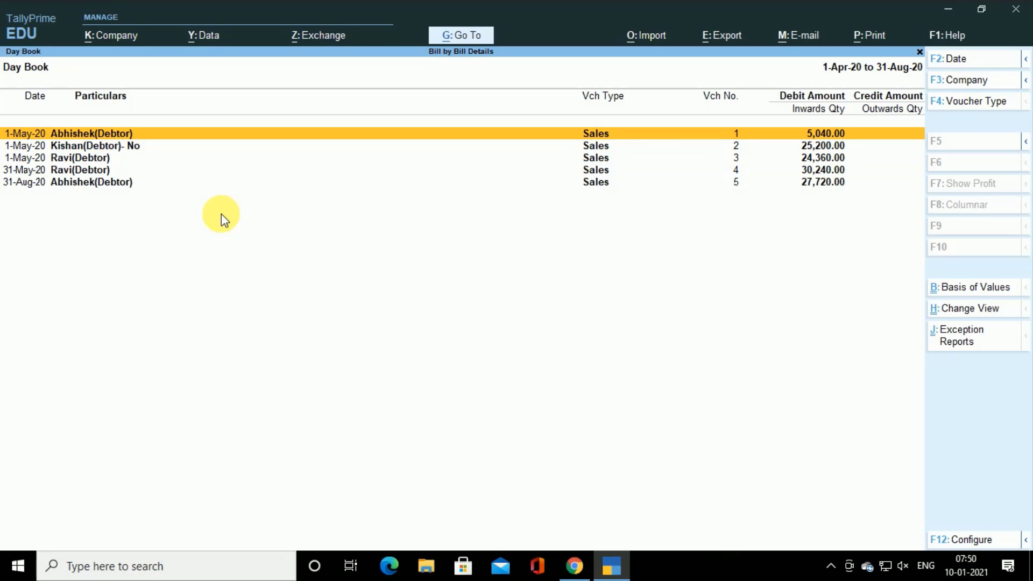
key(Return)
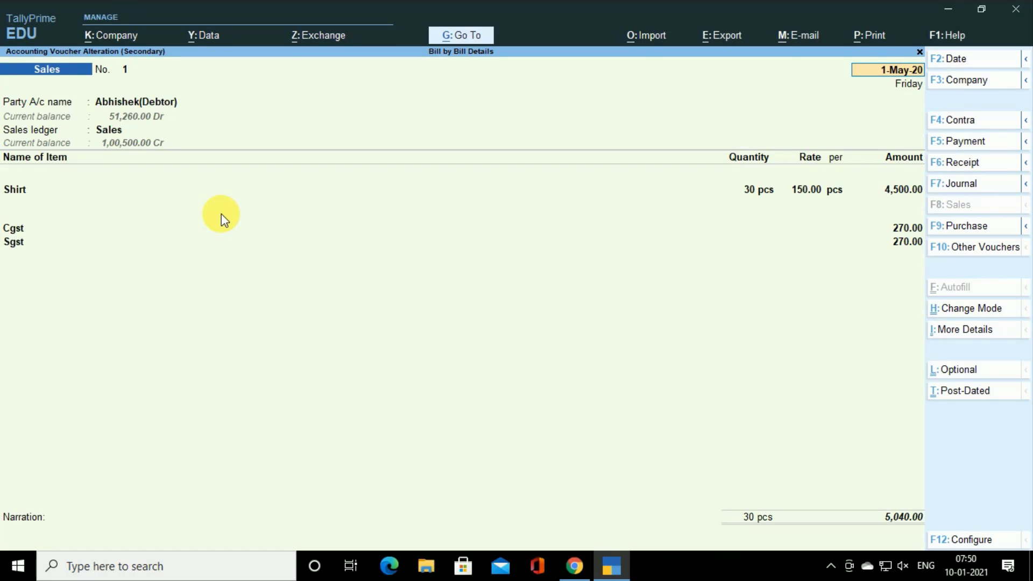
Pass through the voucher's date, party account, dispatch details and party details without changing them.
key(Return)
key(Return)
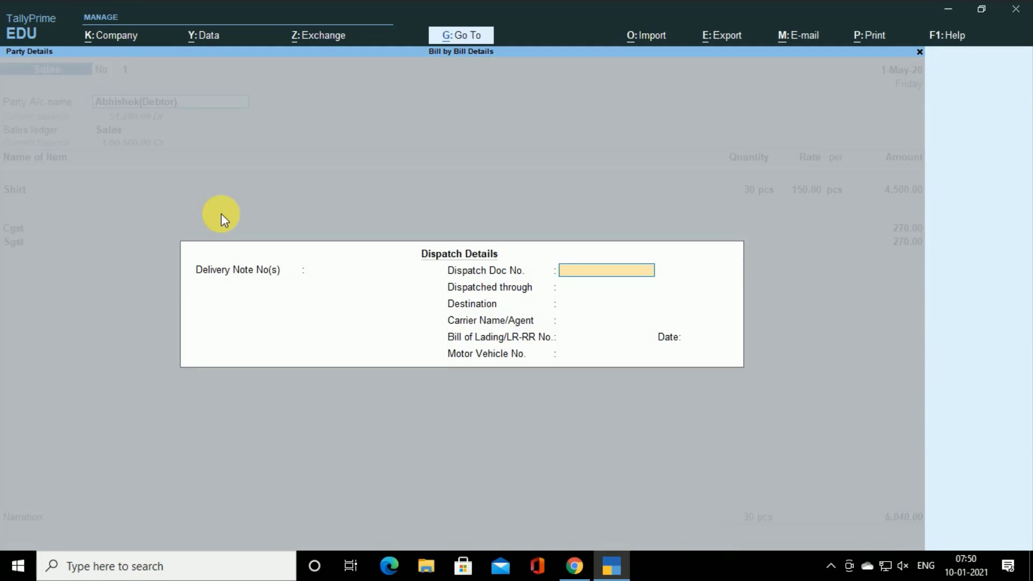
key(Return)
key(Return)
key(Return)
key(Return)
key(Return)
key(Return)
key(Return)
key(Return)
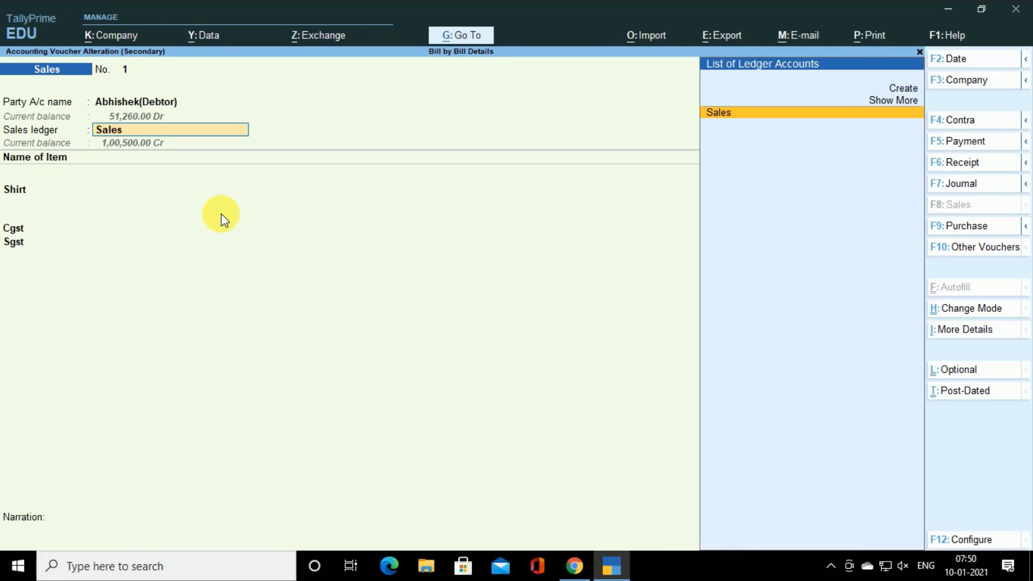
Pass through the voucher's sales ledger, Shirt item and Cgst and Sgst lines to reach its bill-wise details.
key(Return)
key(Return)
key(Return)
key(Return)
key(Return)
key(Return)
key(Return)
key(Return)
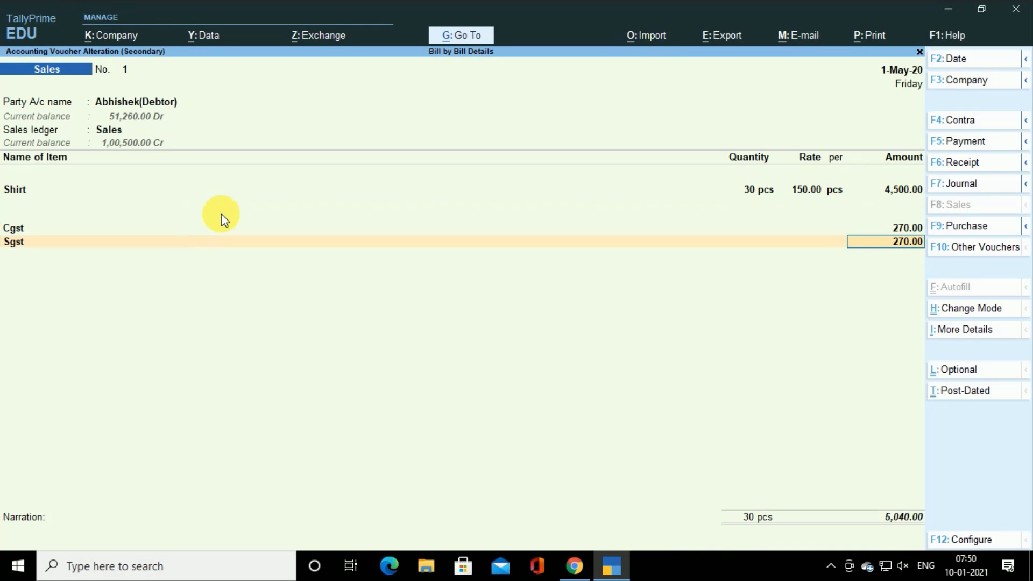
key(Return)
key(Return)
key(Return)
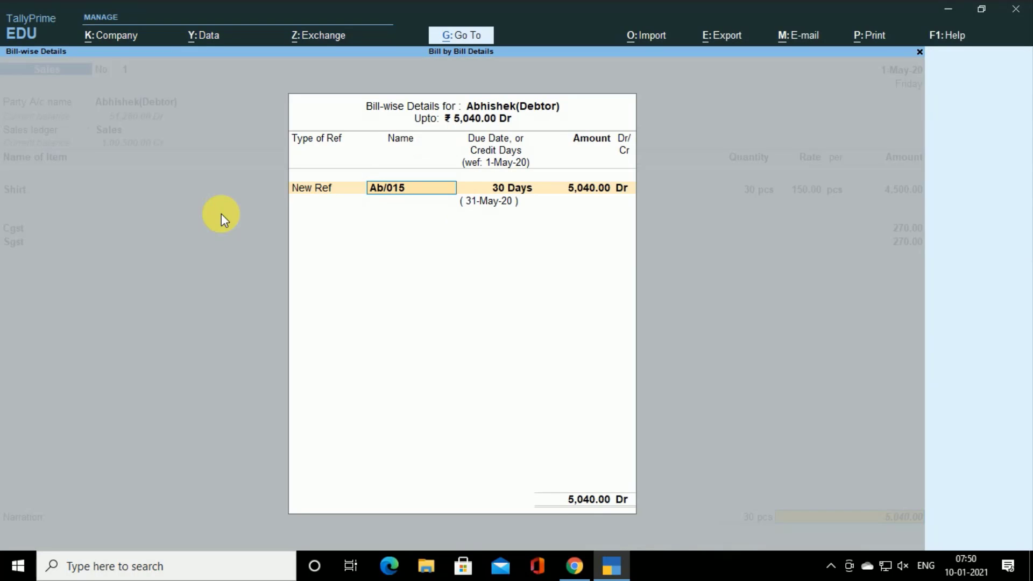
Review the reference adjustment methods, keep New Ref with its bill name and credit days, and accept Sales voucher 1.
key(BackSpace)
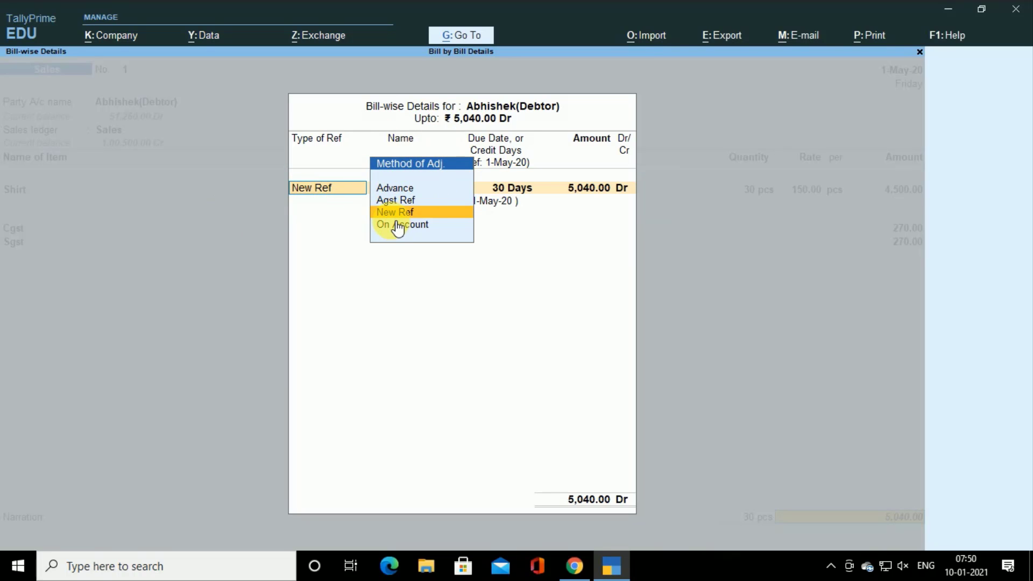
key(Return)
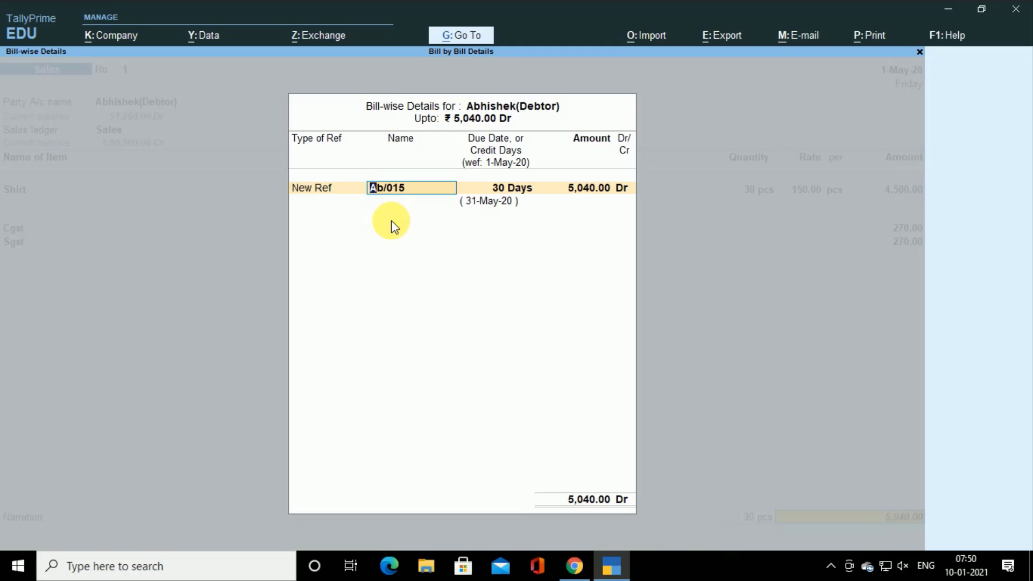
key(Return)
key(Return)
key(Return)
key(Return)
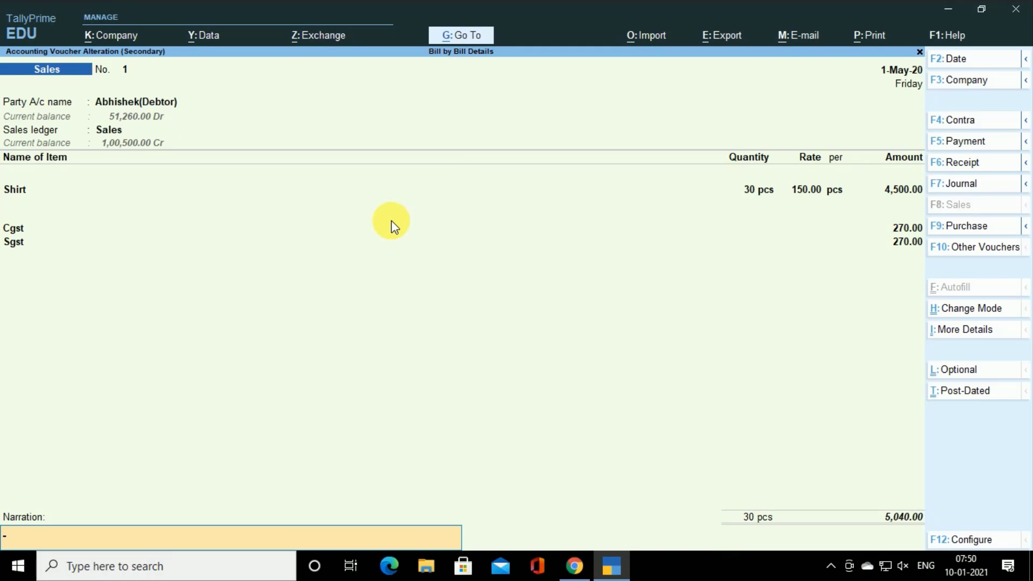
key(Return)
key(Return)
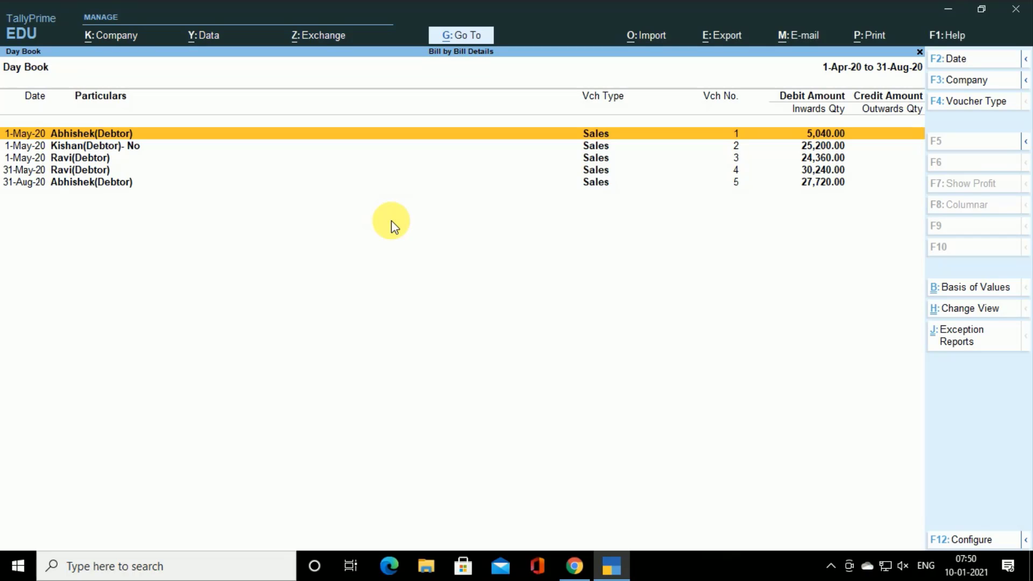
Open Sales voucher 2 from the Day Book and pass through its date, party account, dispatch details and party details.
key(Down)
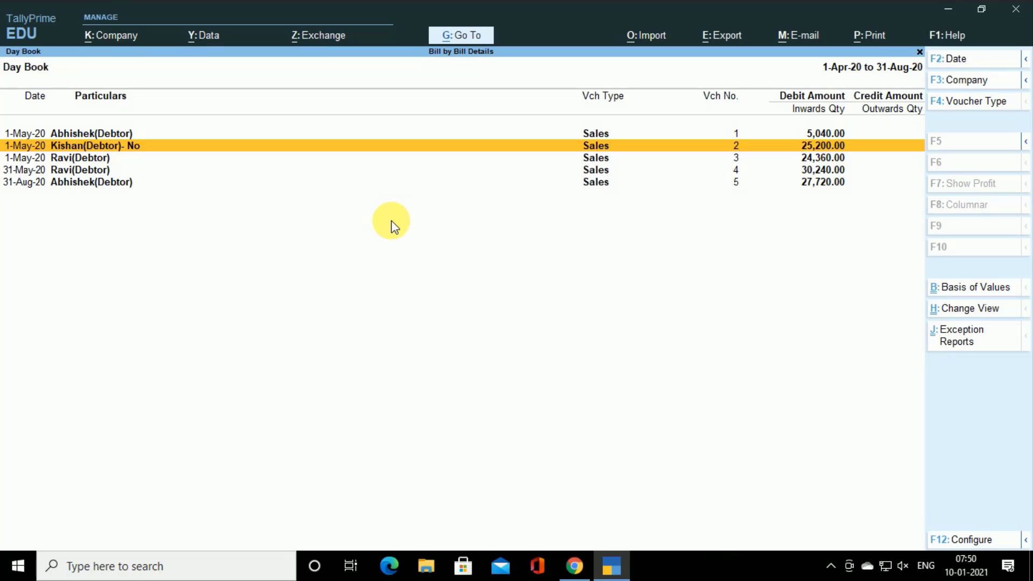
key(Return)
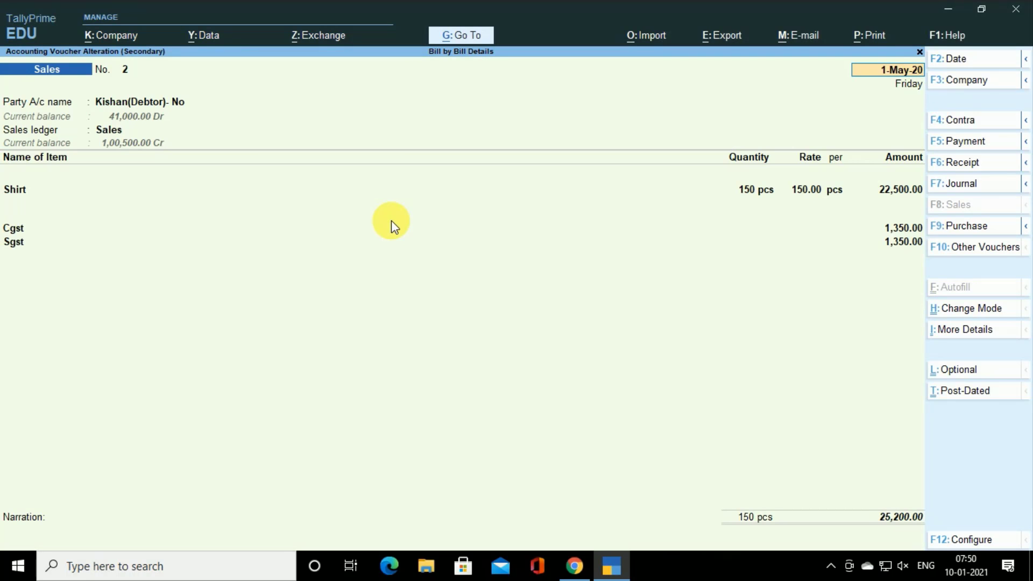
key(Return)
key(Return)
key(Return)
key(Return)
key(Return)
key(Return)
key(Return)
key(Return)
key(Return)
key(Return)
key(Return)
key(Return)
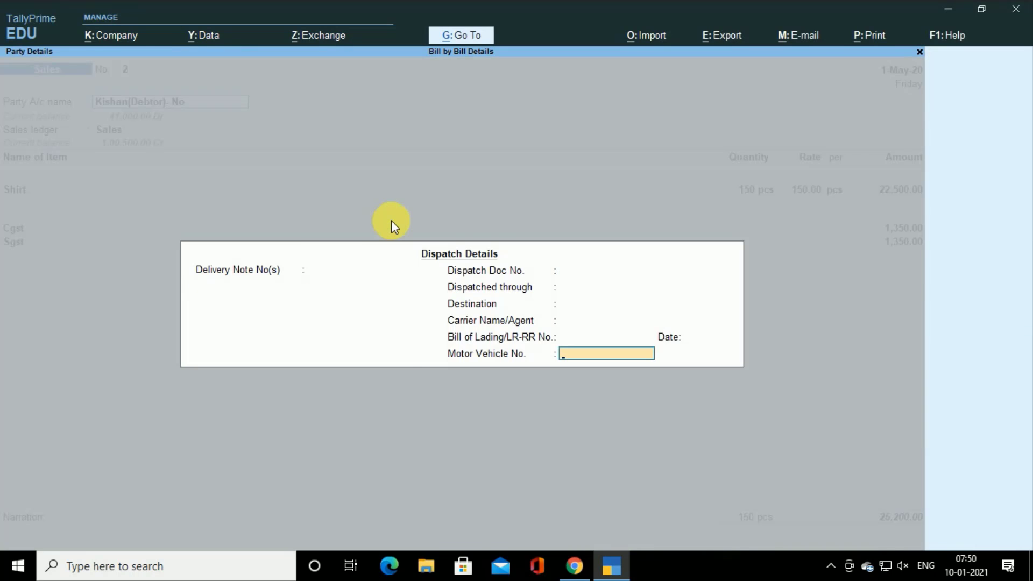
key(Return)
key(Return)
key(Return)
key(Return)
Check voucher 2's Shirt item, Cgst and Sgst lines through to the narration for bill-wise details, and accept the voucher.
key(Return)
key(Return)
key(Return)
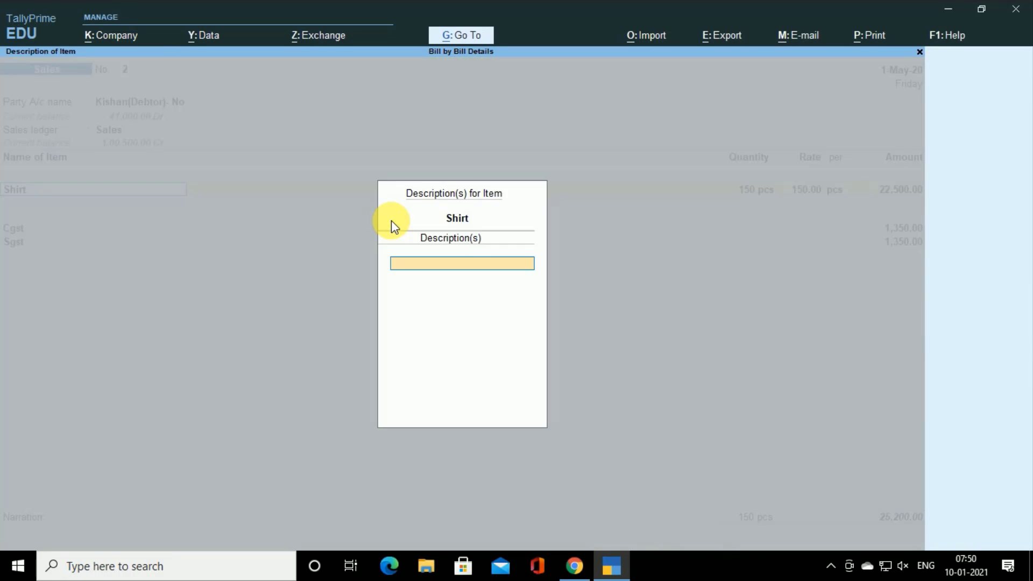
key(Return)
key(Return)
key(Return)
key(Return)
key(Return)
key(Return)
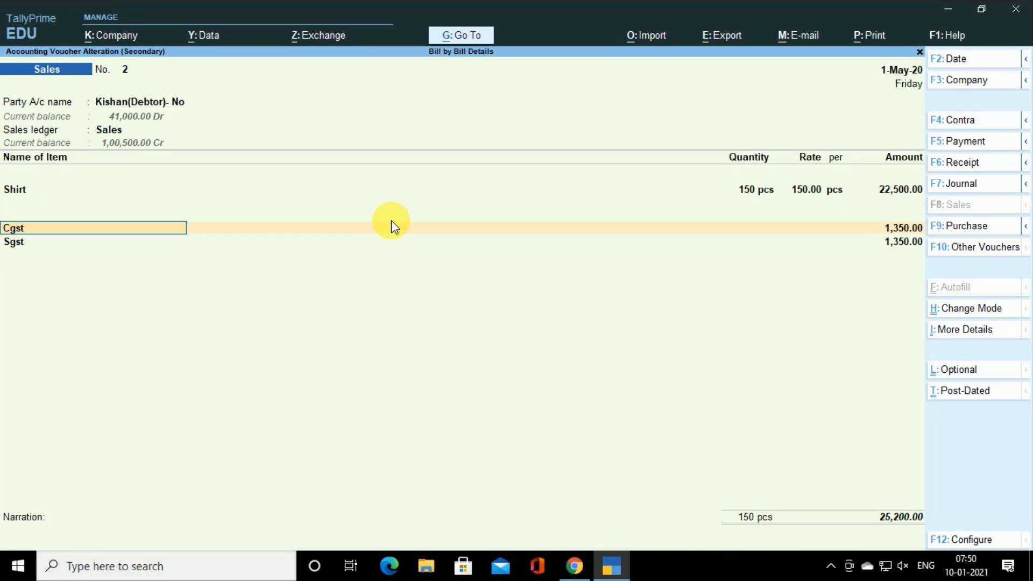
key(Return)
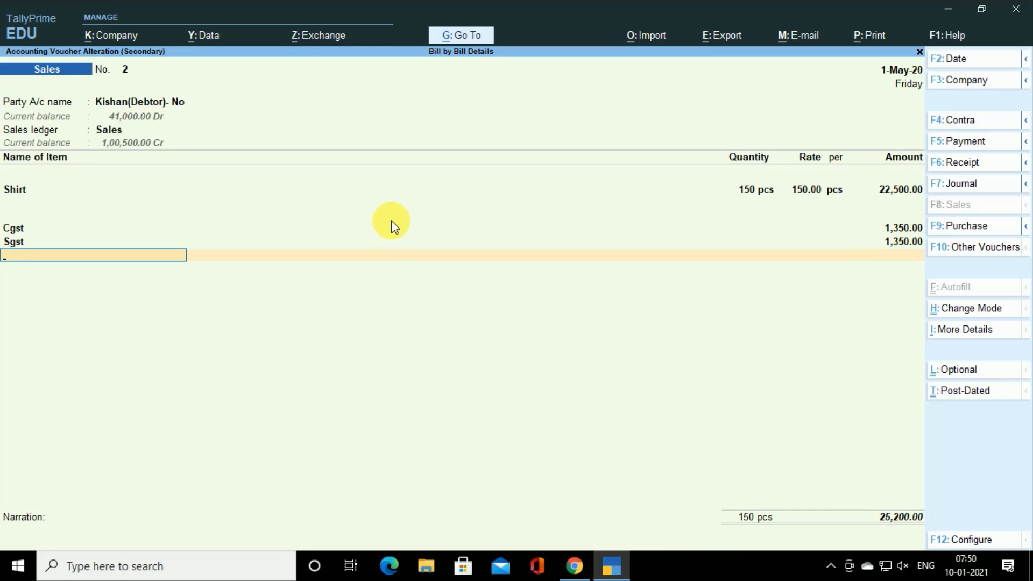
key(Return)
key(Return)
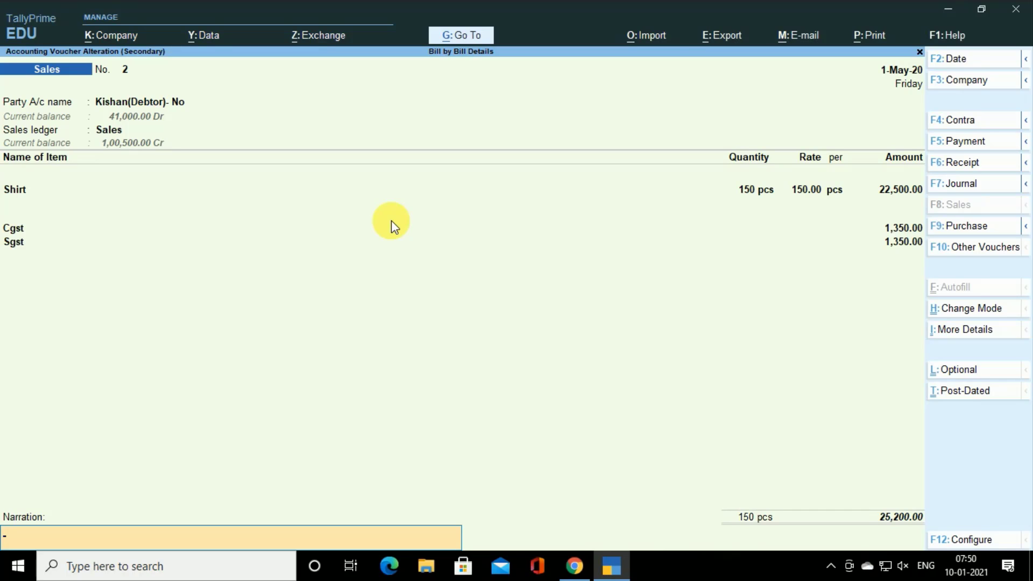
key(Return)
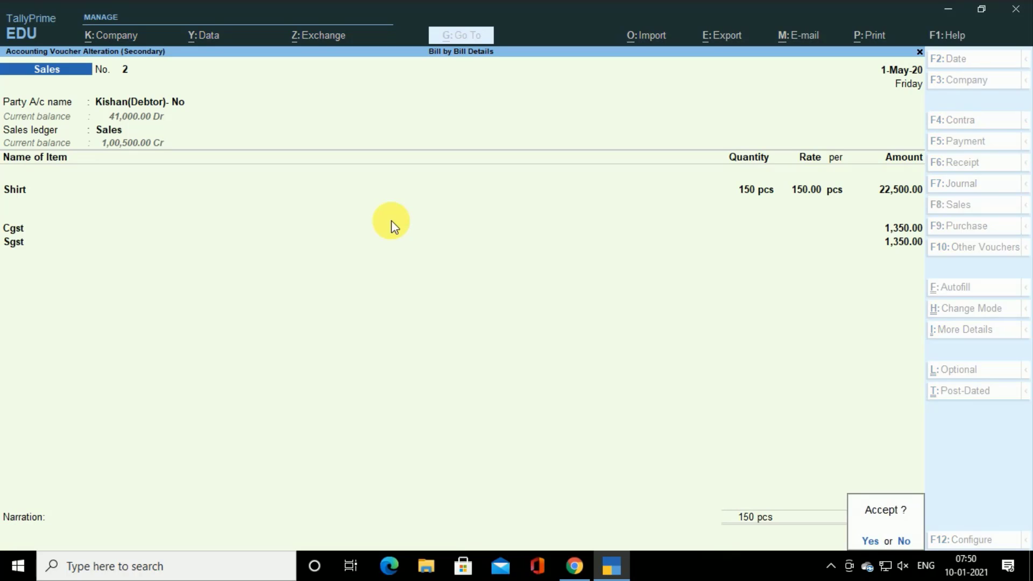
key(y)
Open Sales voucher 3 dated 1-May-20 and pass through its party account, dispatch details and party details without changes.
key(Down)
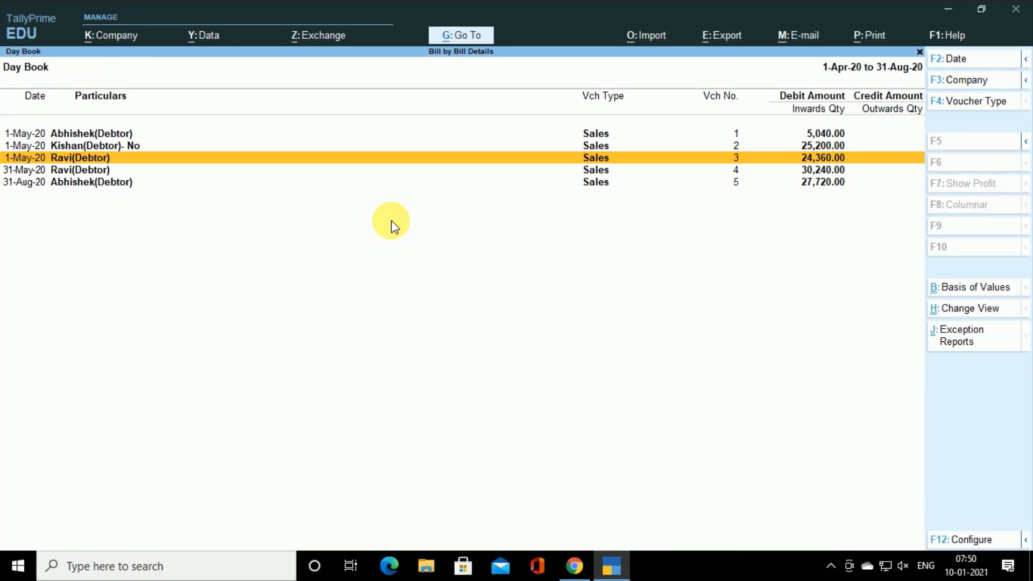
key(Return)
key(Return)
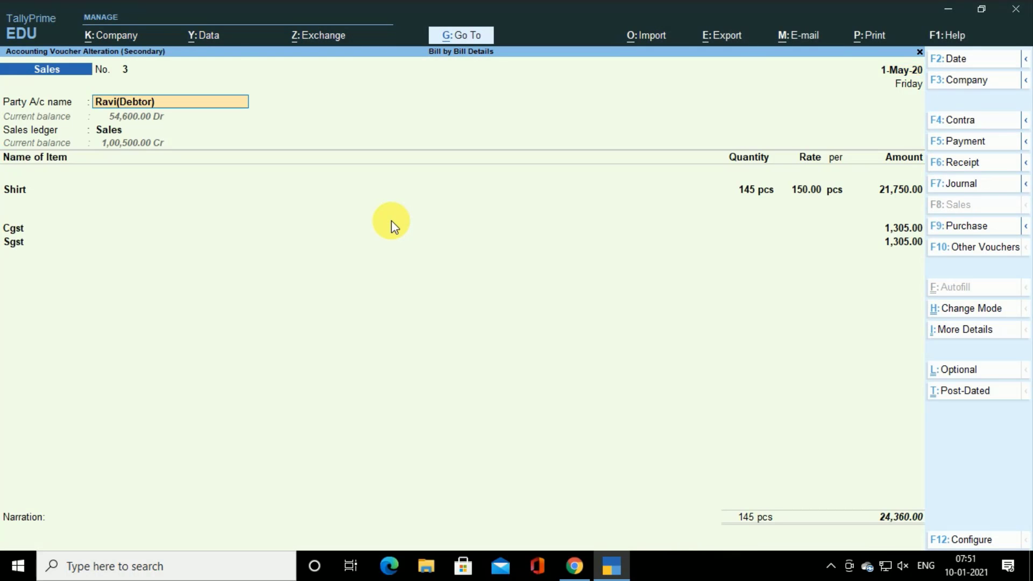
key(Return)
key(Return)
key(Return)
key(Return)
key(Return)
key(Return)
key(Return)
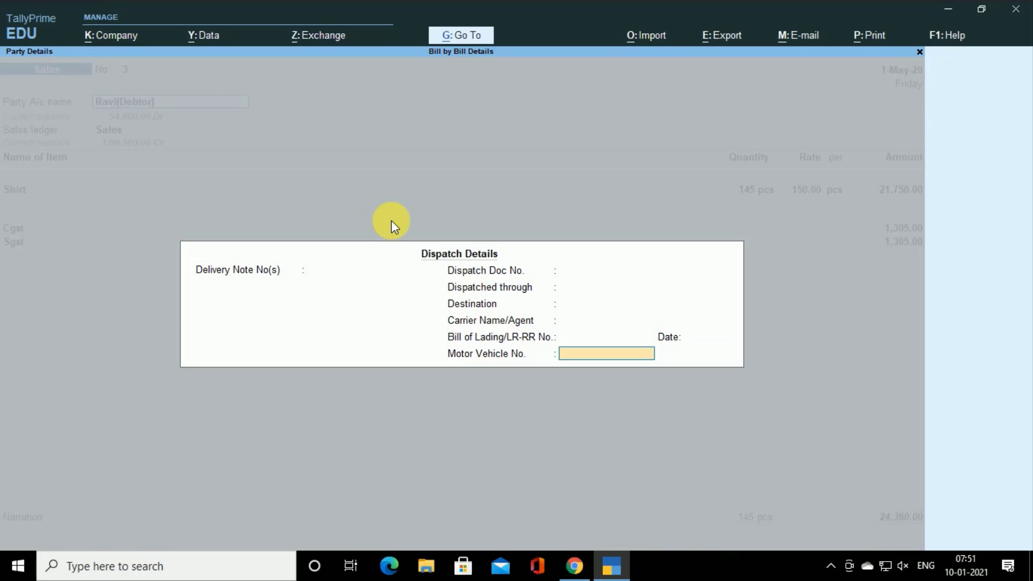
key(Return)
key(Return)
key(Return)
key(Return)
key(Return)
key(Return)
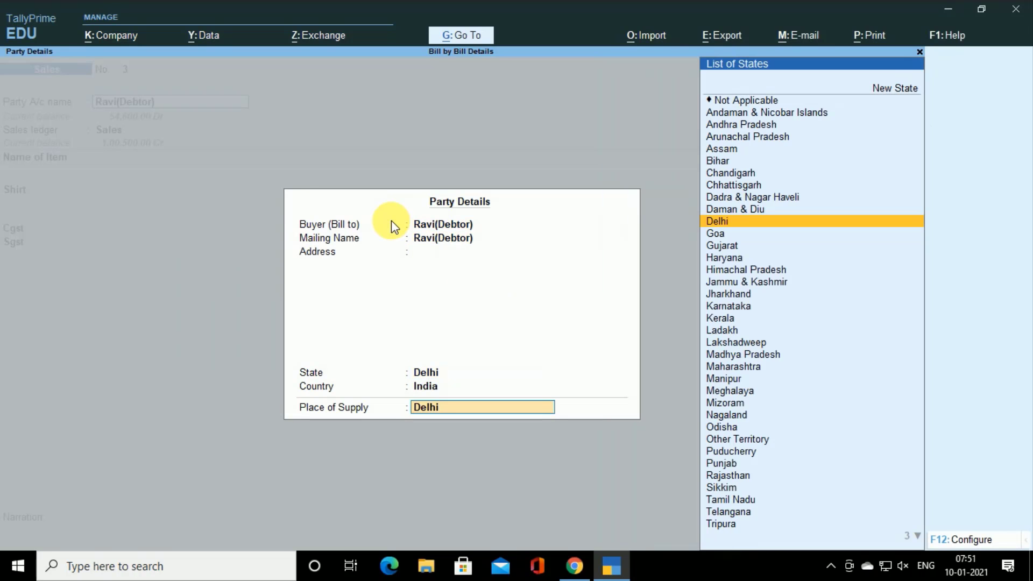
key(Return)
Pass through voucher 3's sales ledger, Shirt item and tax lines to reach the party's bill-wise details.
key(Return)
key(Return)
key(Return)
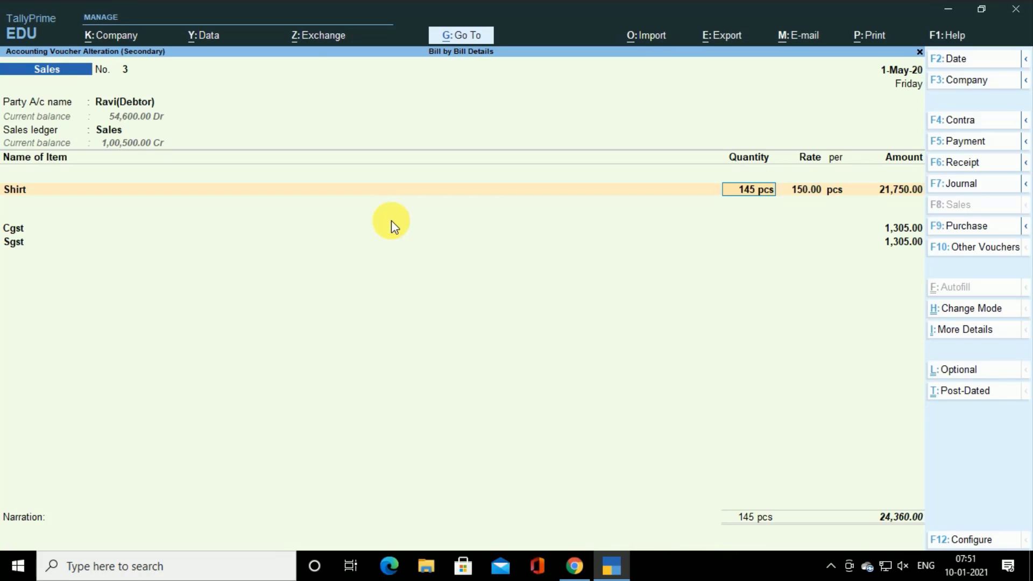
key(Return)
key(Return)
key(Return)
key(Return)
key(Return)
key(Return)
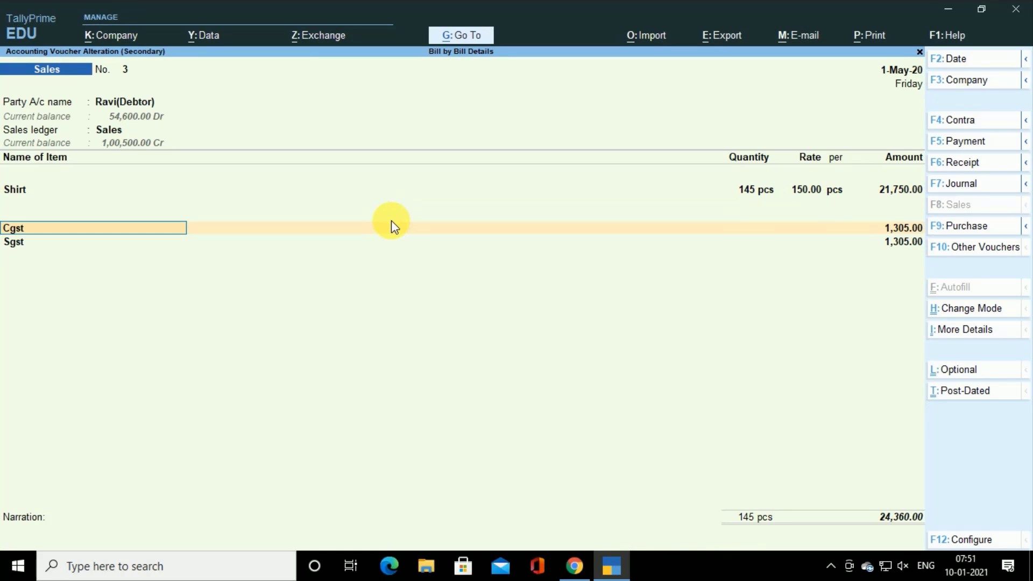
key(Return)
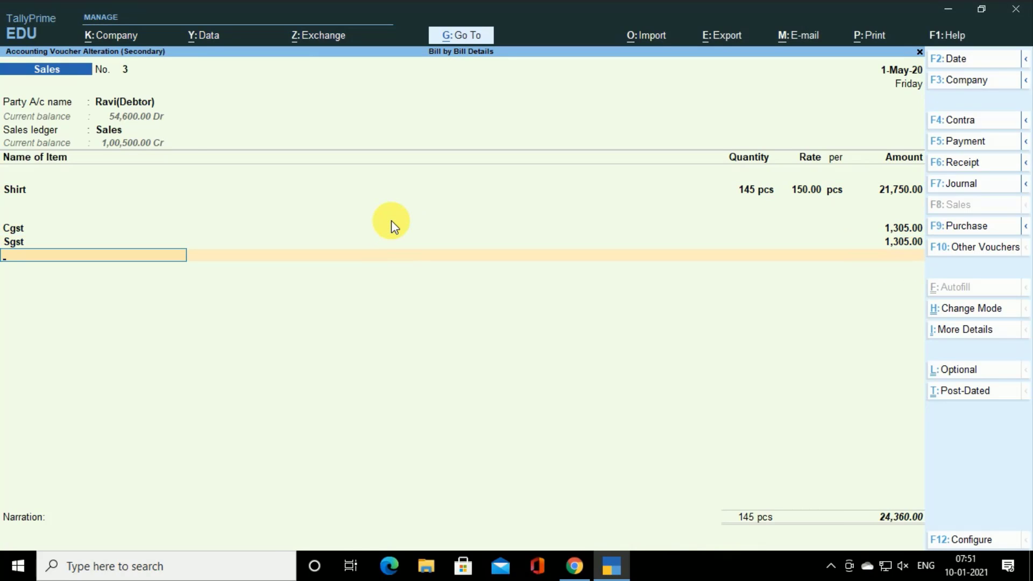
key(Return)
key(Return)
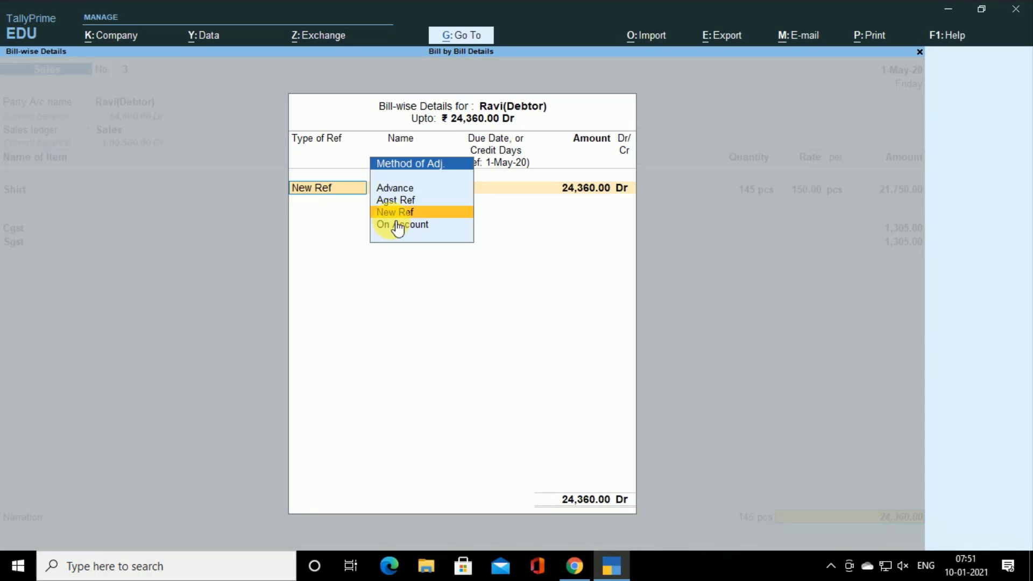
Keep New Ref and the existing bill name in the bill-wise details, and accept Sales voucher 3.
key(Return)
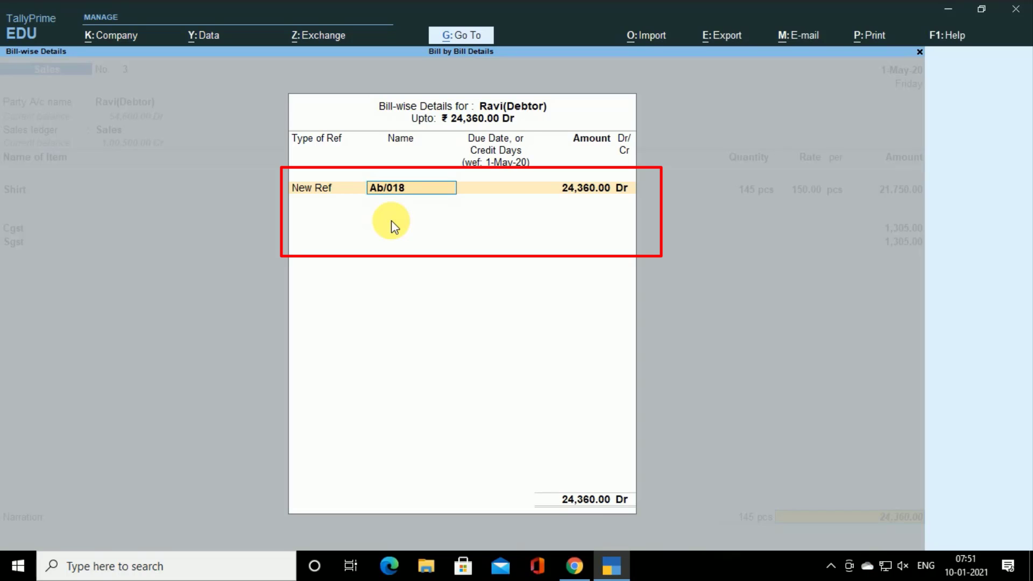
key(Return)
key(Return)
key(Return)
key(Return)
key(Return)
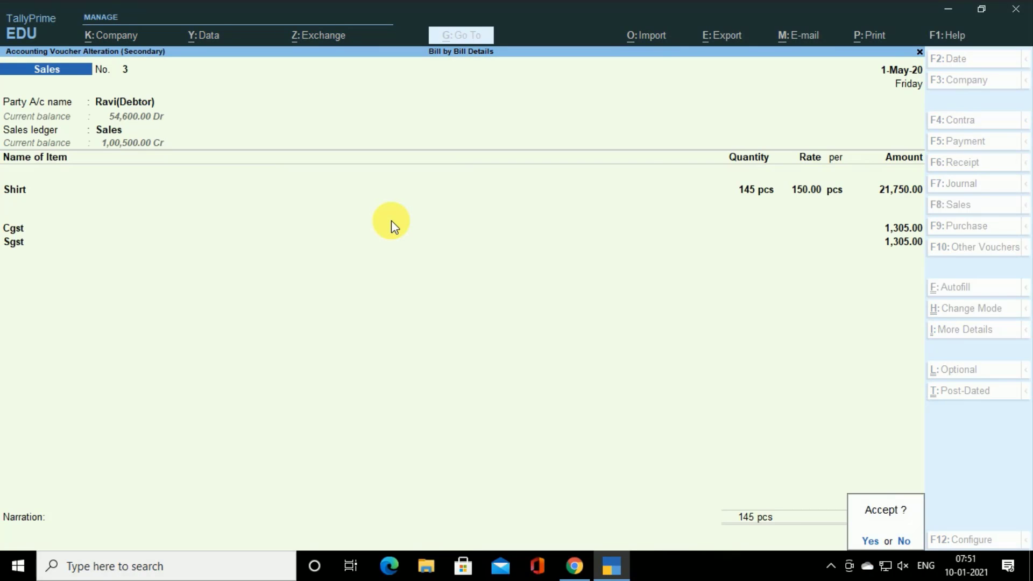
key(Return)
Leave the Day Book and open Display More Reports from the Gateway of Tally.
key(Down)
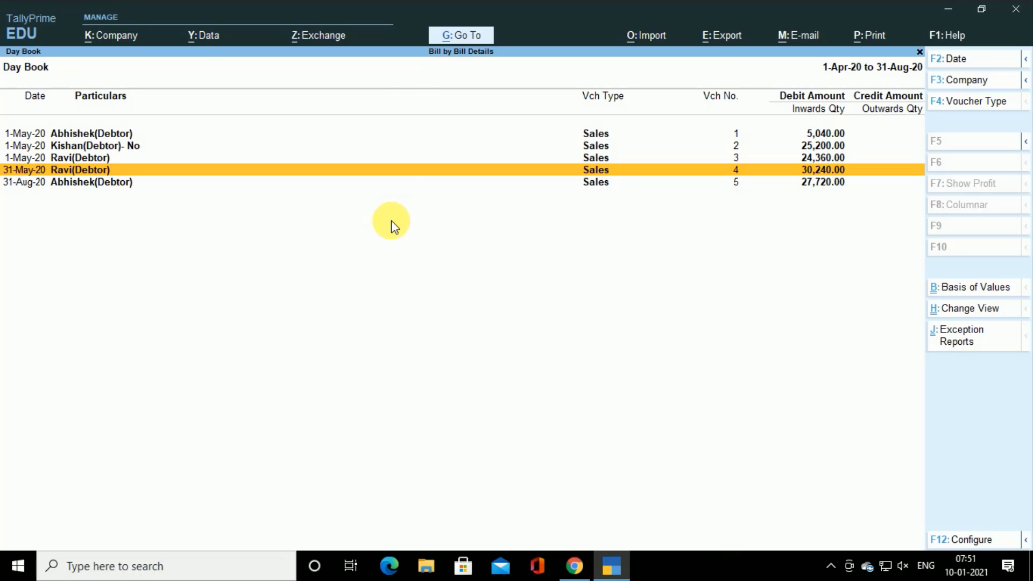
key(Escape)
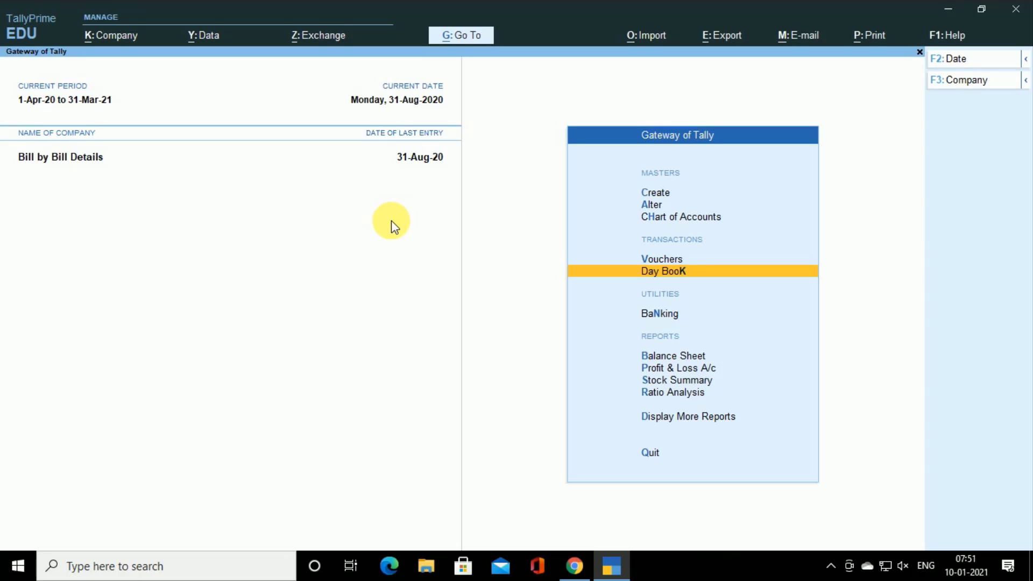
key(Down)
key(Down)
key(Down)
key(Down)
key(Down)
key(Down)
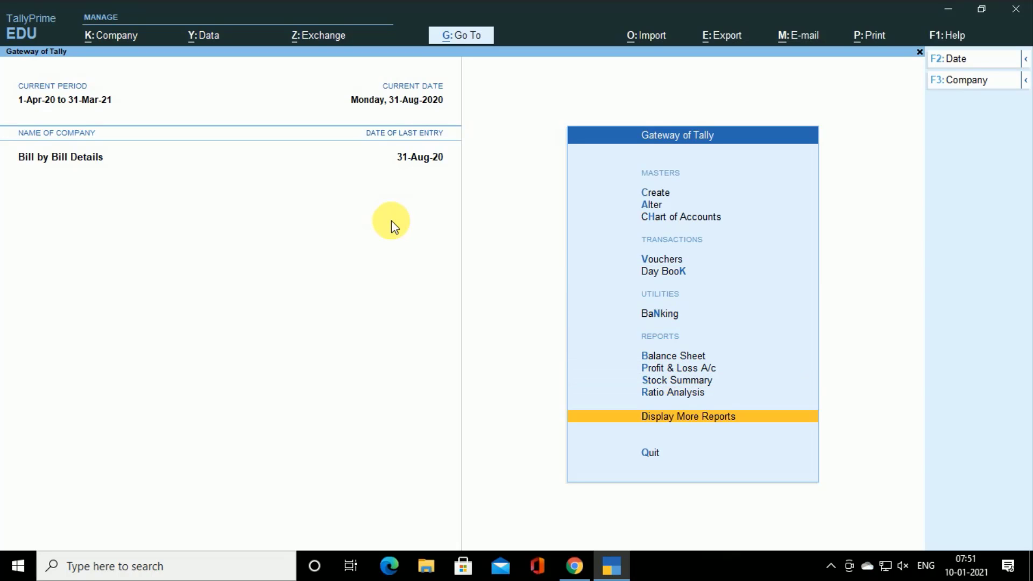
key(Return)
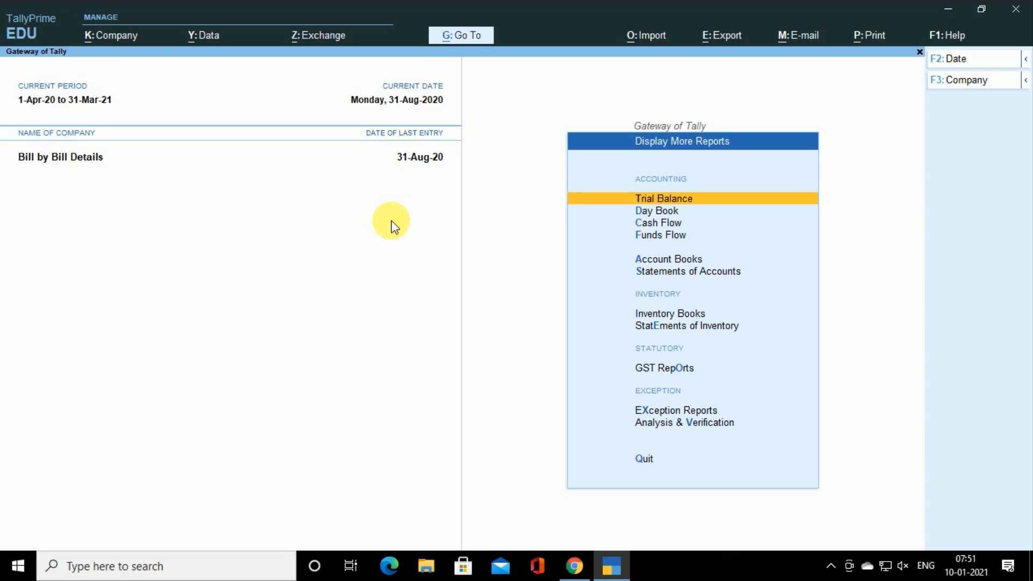
Open the Receivables outstanding report under Statements of Accounts.
key(Down)
key(Down)
key(Down)
key(Down)
key(Down)
key(Return)
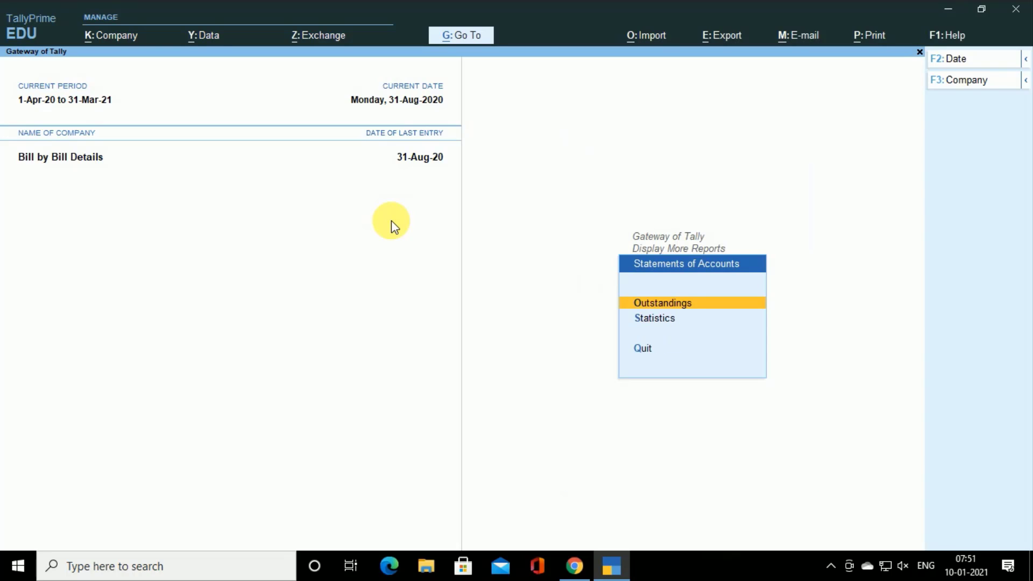
key(Return)
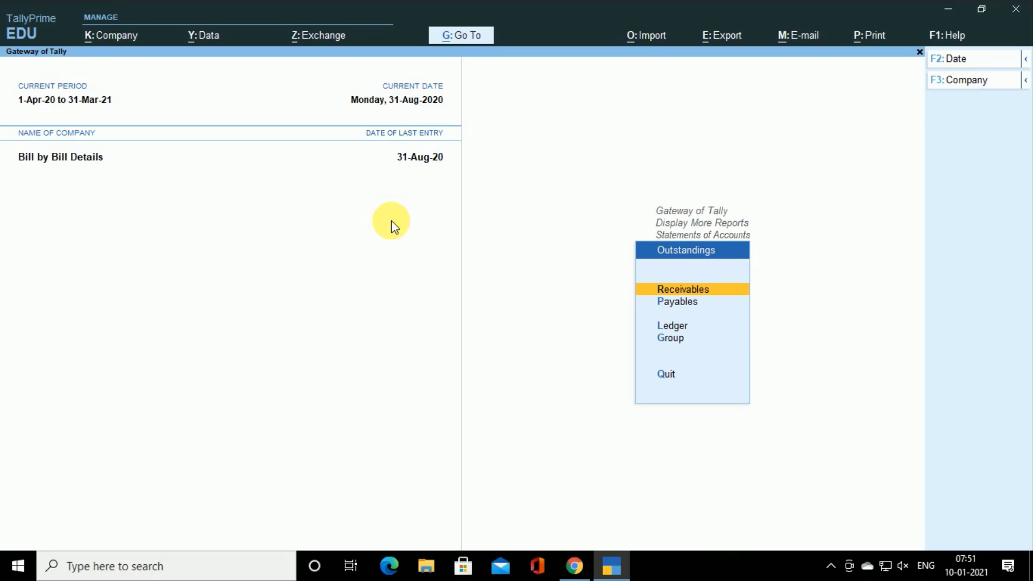
key(Return)
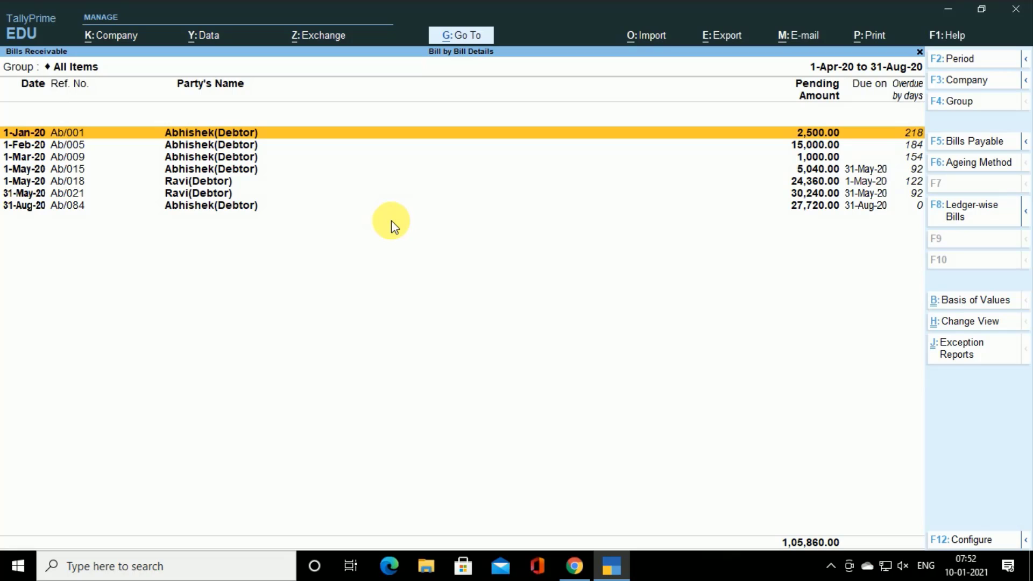
Show the receivable bills ledger-wise in detailed format and go through the first debtor's bills to the 1-May-20 Sales entry.
key(F8)
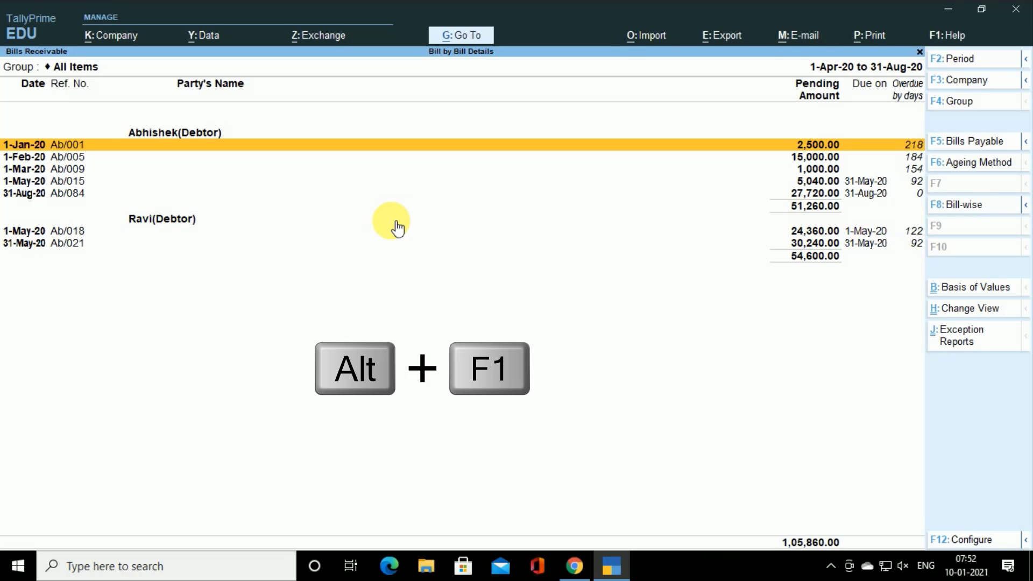
key(alt+F1)
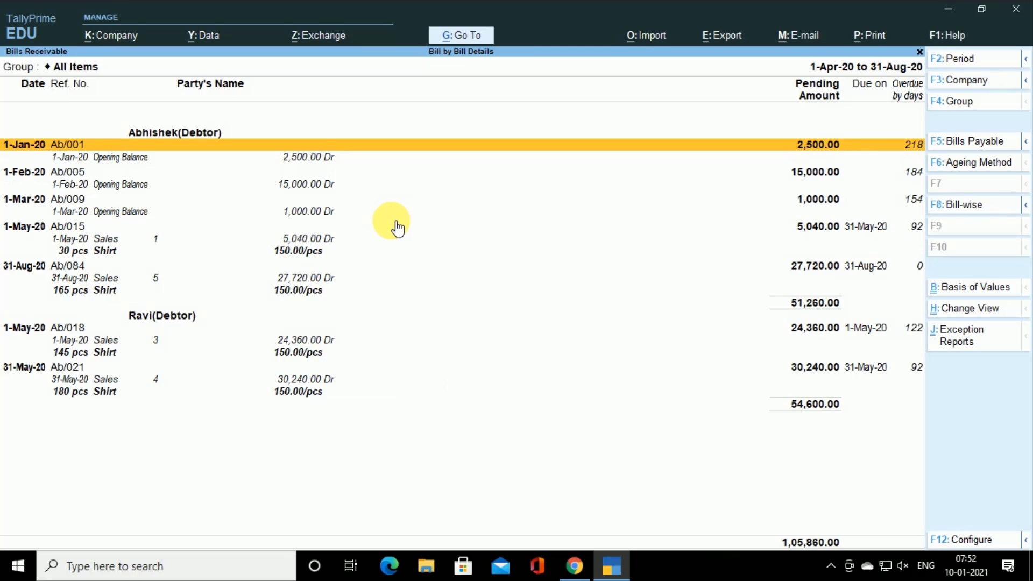
key(Down)
key(Down)
key(Down)
key(Down)
key(Down)
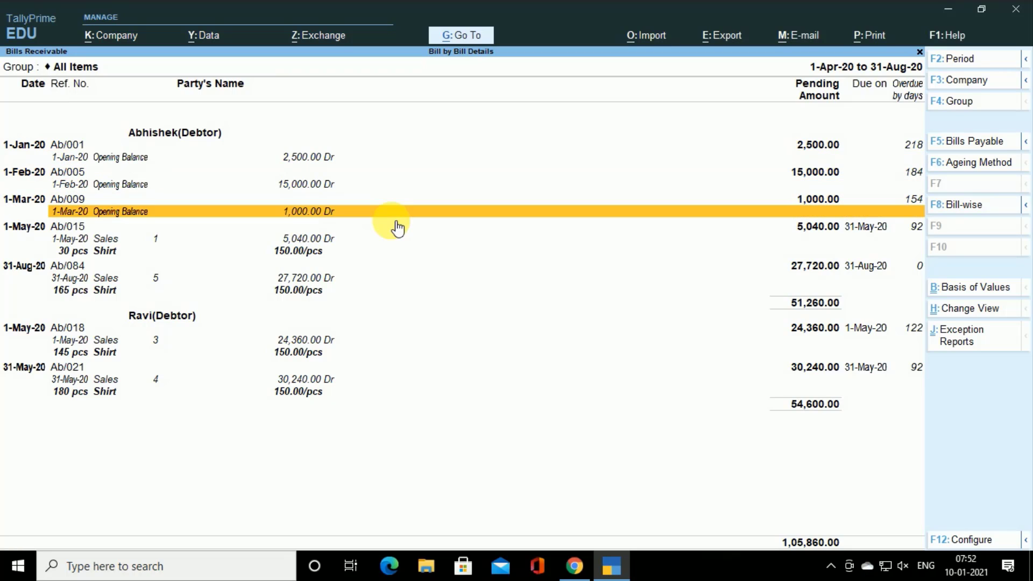
key(Down)
key(Down)
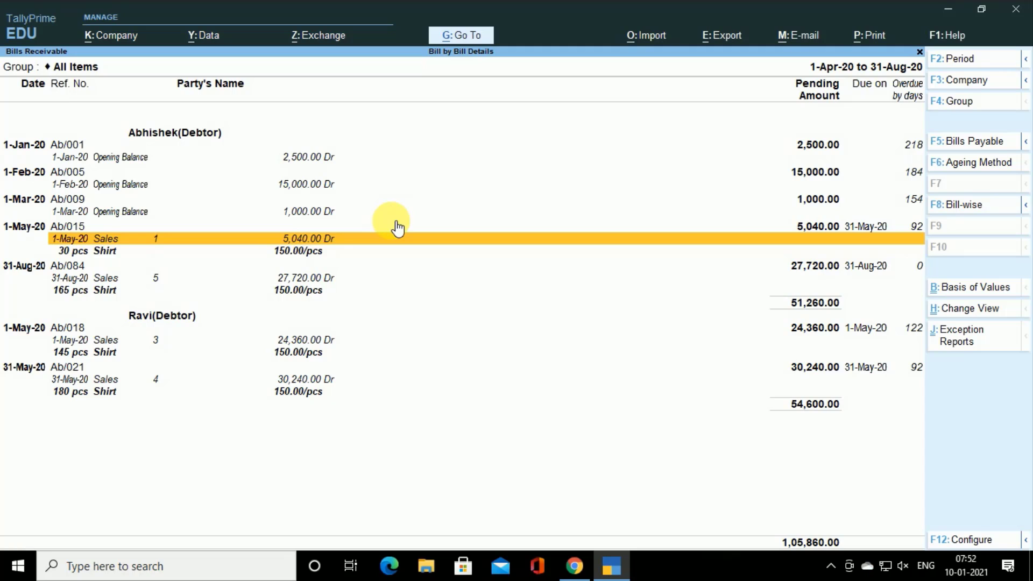
Review the first debtor's remaining bills and the second debtor's 1-May-20 Sales entry in the Bills Receivable report.
key(Down)
key(Down)
key(Down)
key(Down)
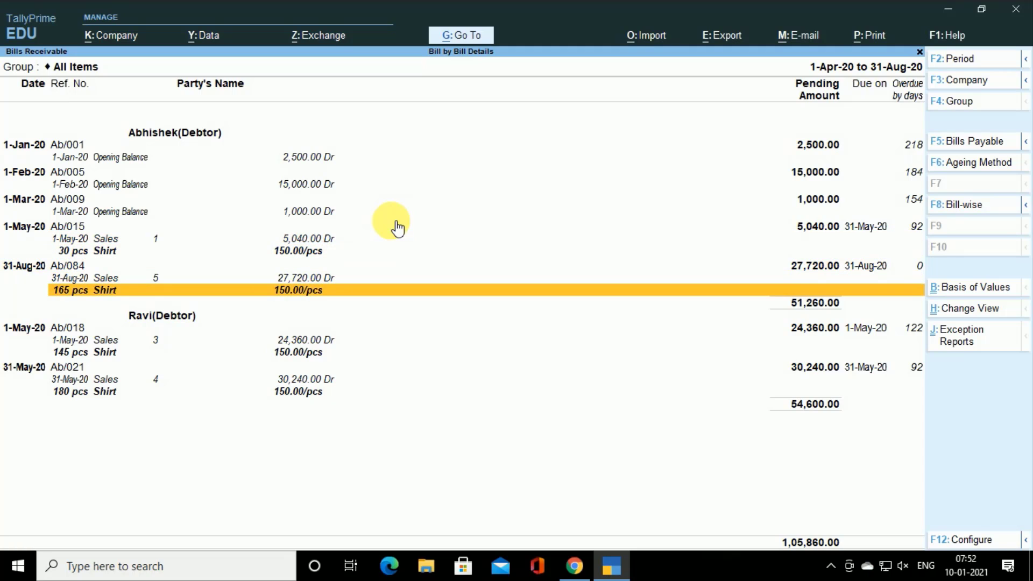
key(Down)
key(Down)
key(Down)
key(Down)
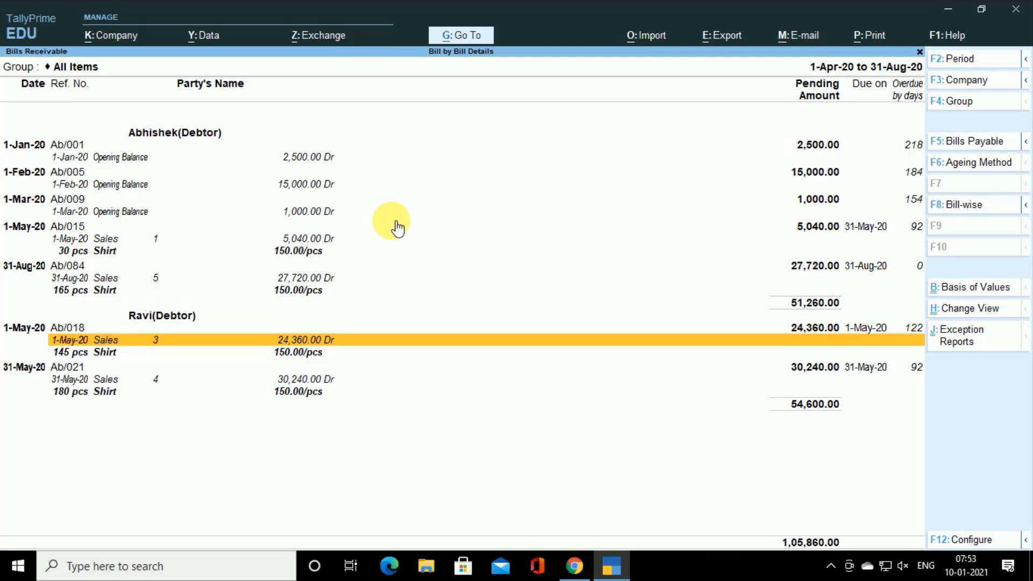
Close the Bills Receivable report and return to the Gateway of Tally.
key(Escape)
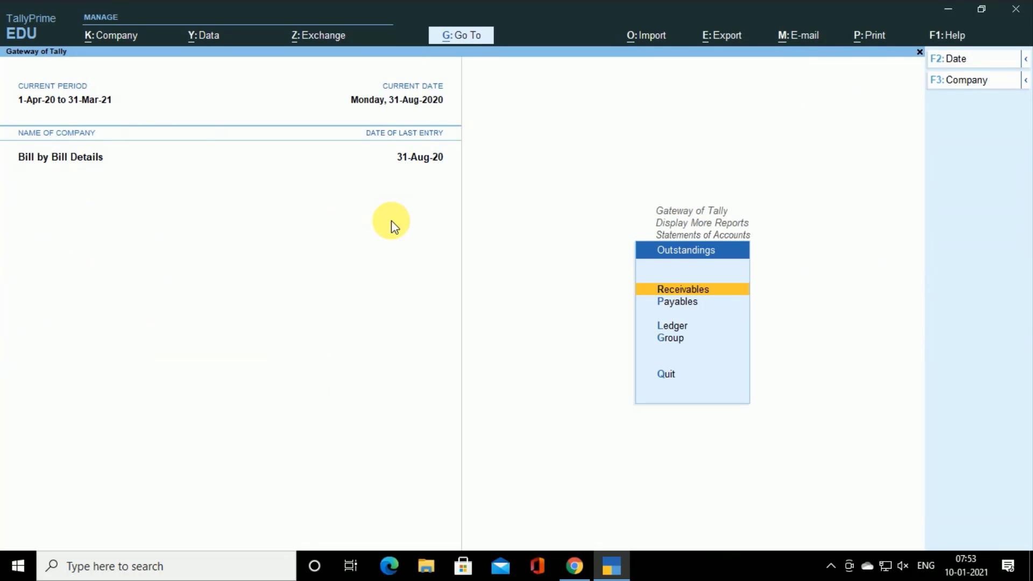
key(Escape)
key(Escape)
key(Up)
key(Escape)
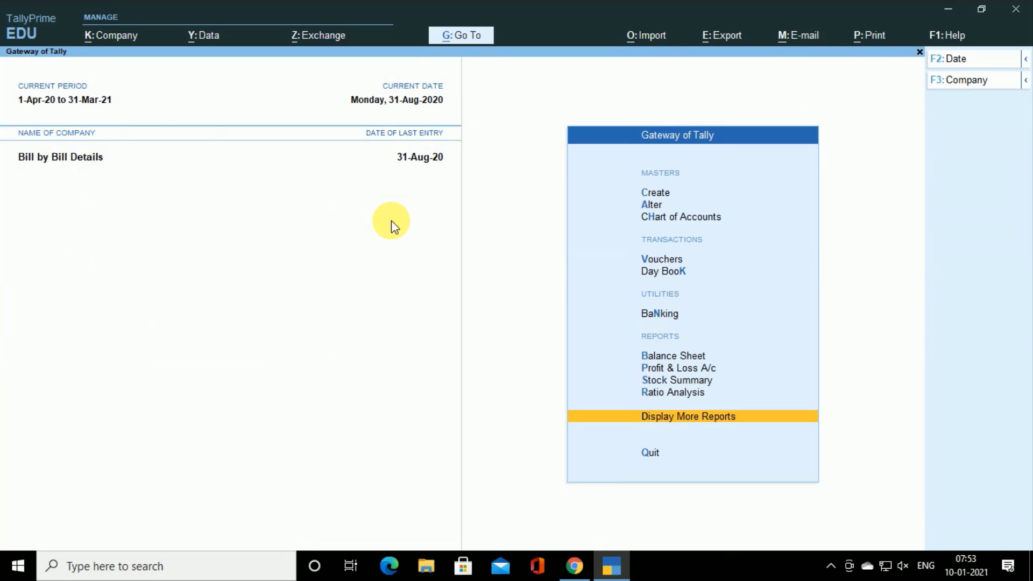
Open voucher creation from the Gateway of Tally with the Receipt voucher type.
key(Up)
key(Up)
key(Up)
key(Up)
key(Up)
key(Up)
key(Up)
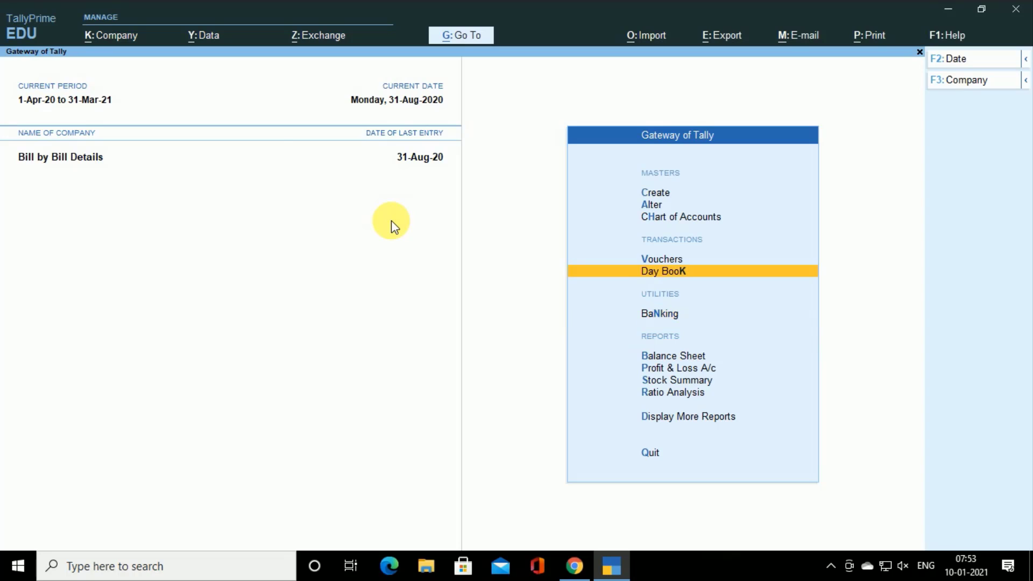
key(Return)
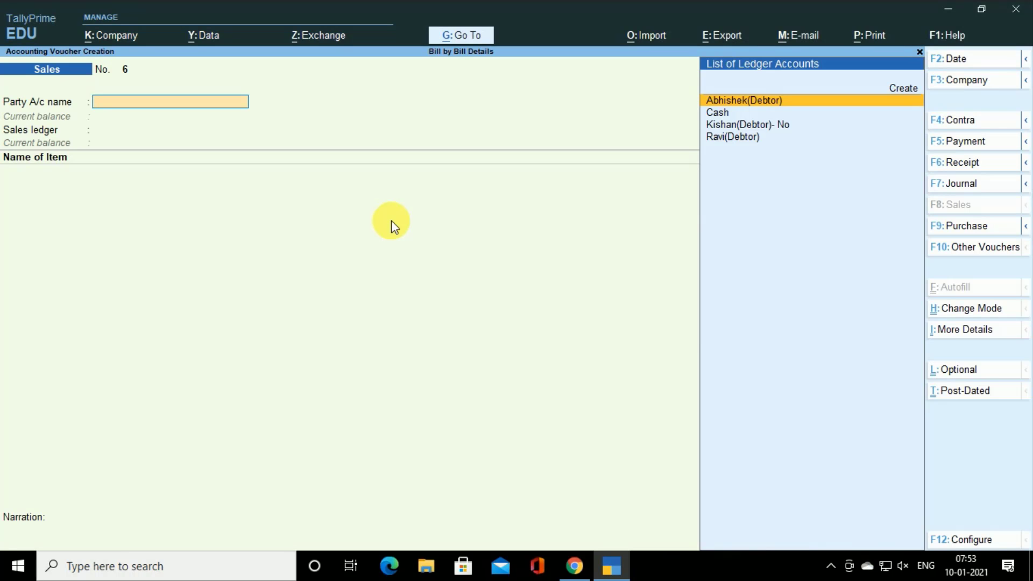
key(F6)
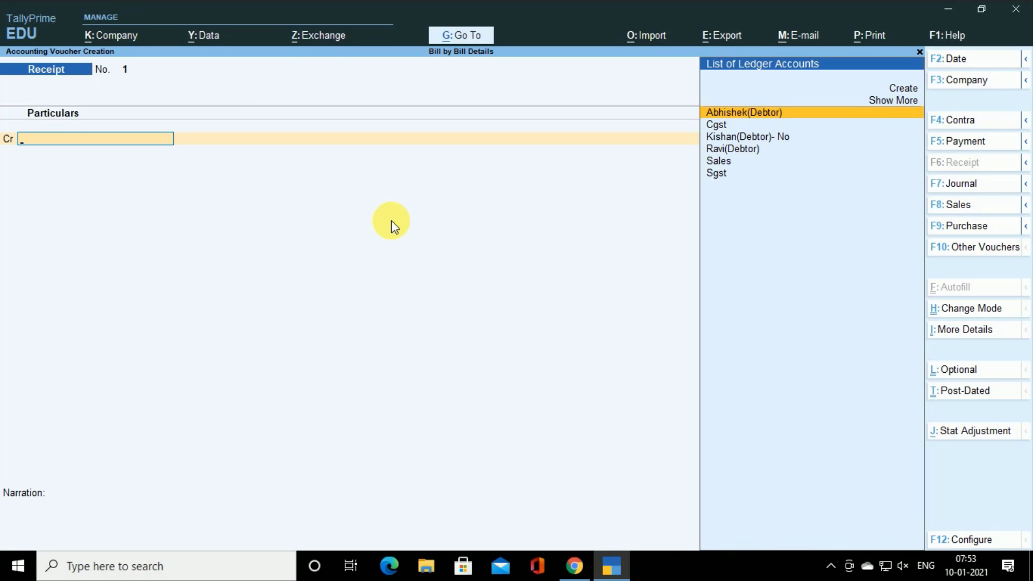
key(Escape)
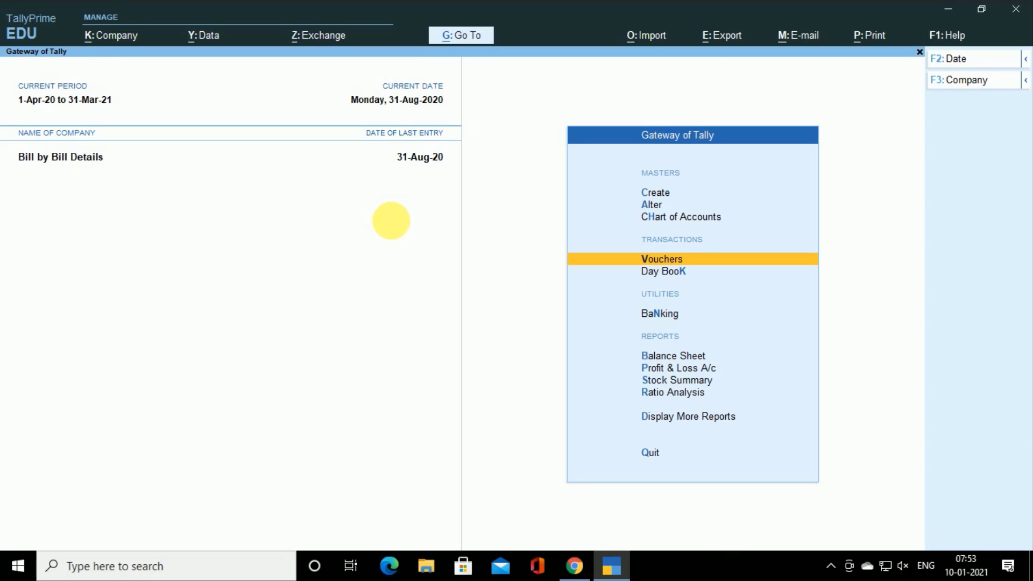
key(Return)
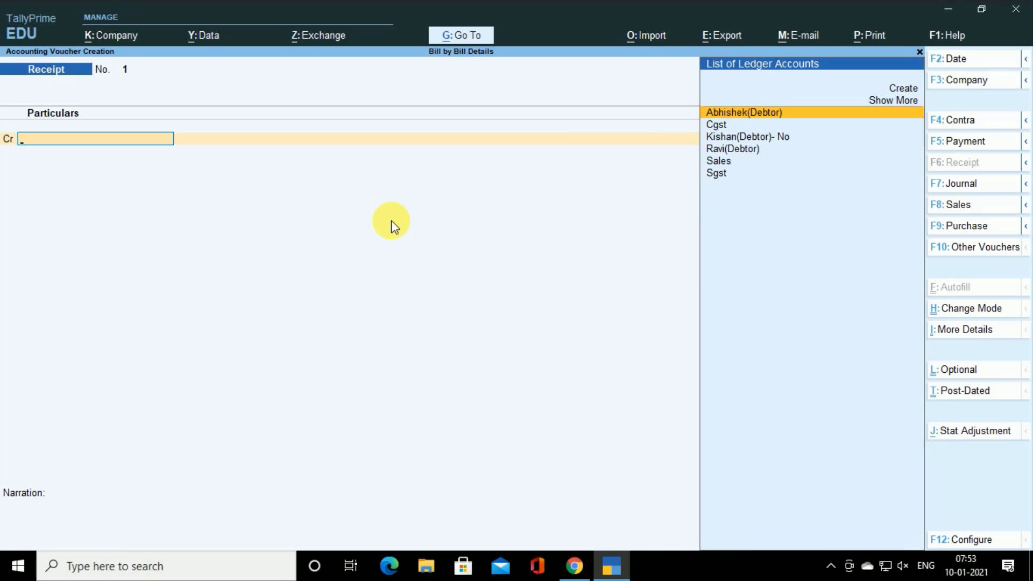
Credit the first debtor with 2,500 and allocate it as Agst Ref to pending bill Ab/001.
key(Return)
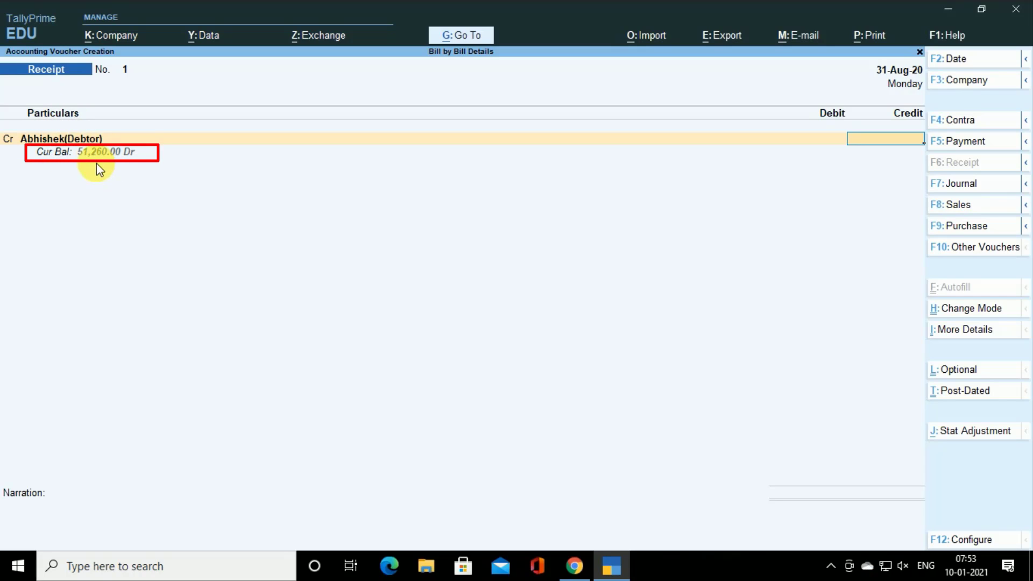
text(2500)
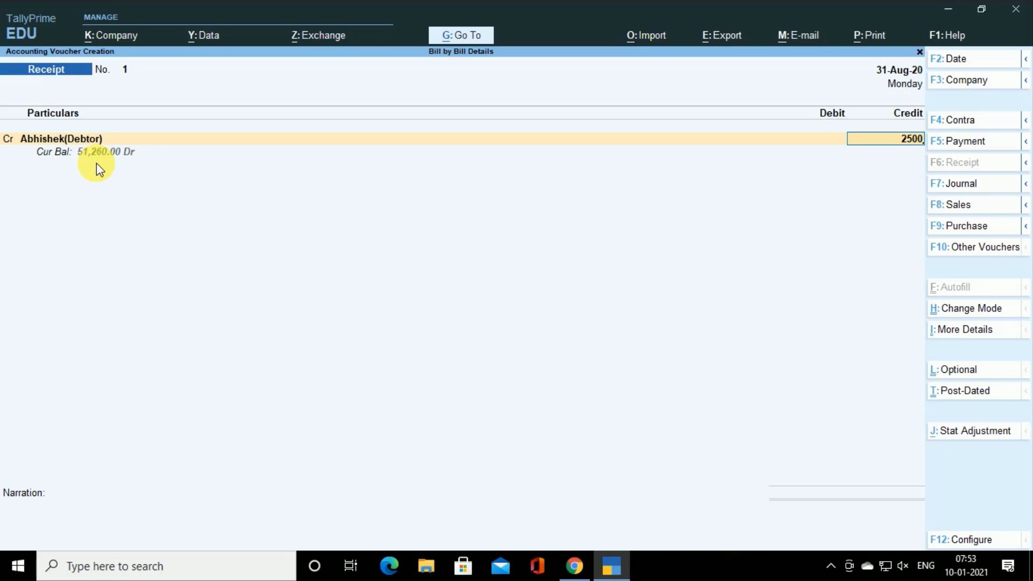
key(Return)
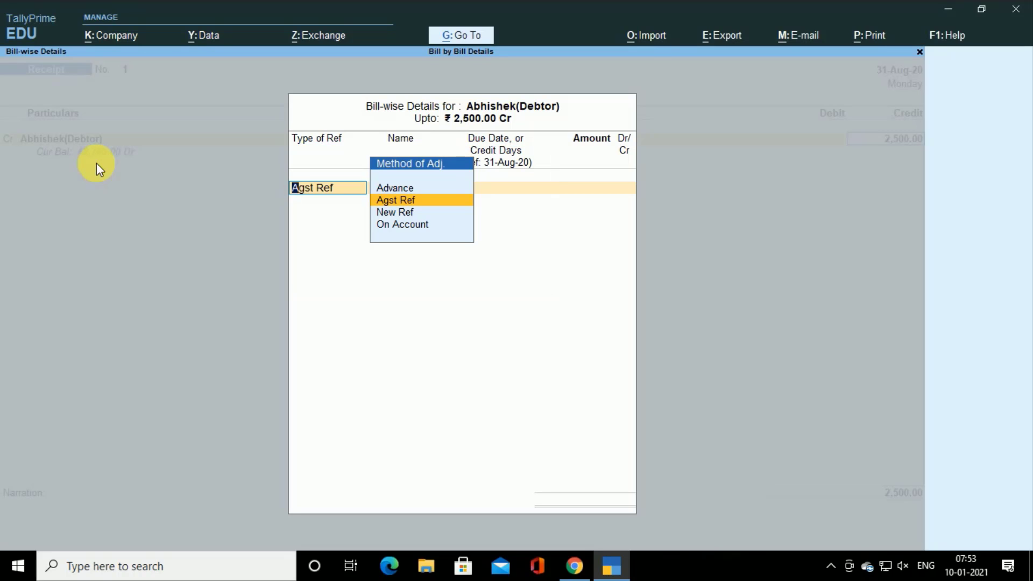
key(Return)
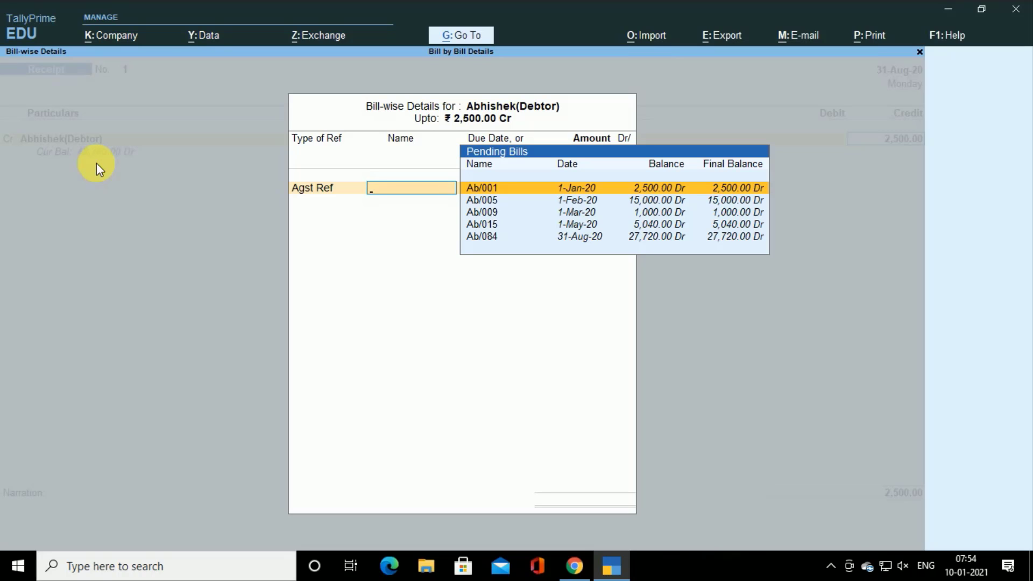
key(Return)
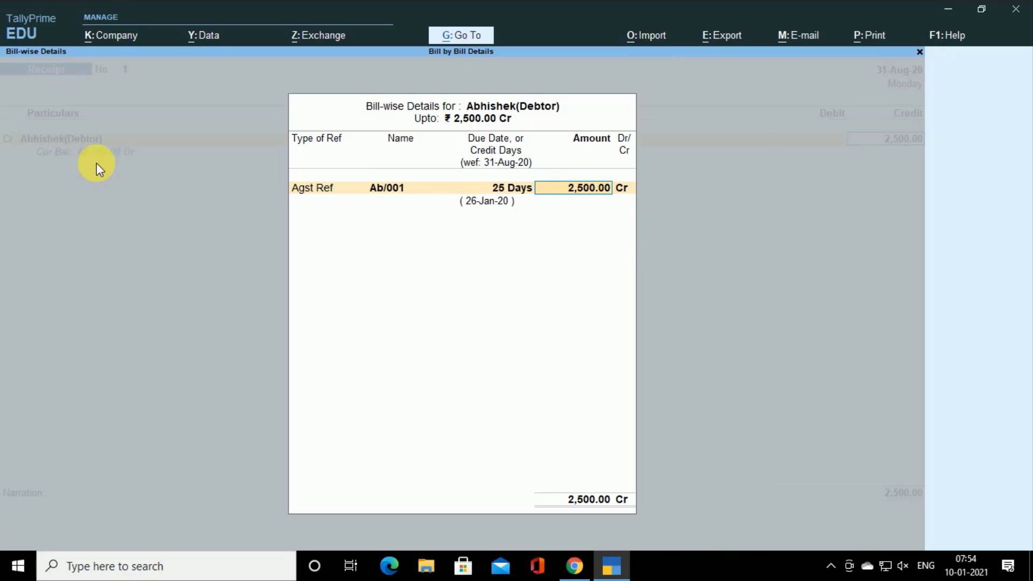
key(Return)
key(Return)
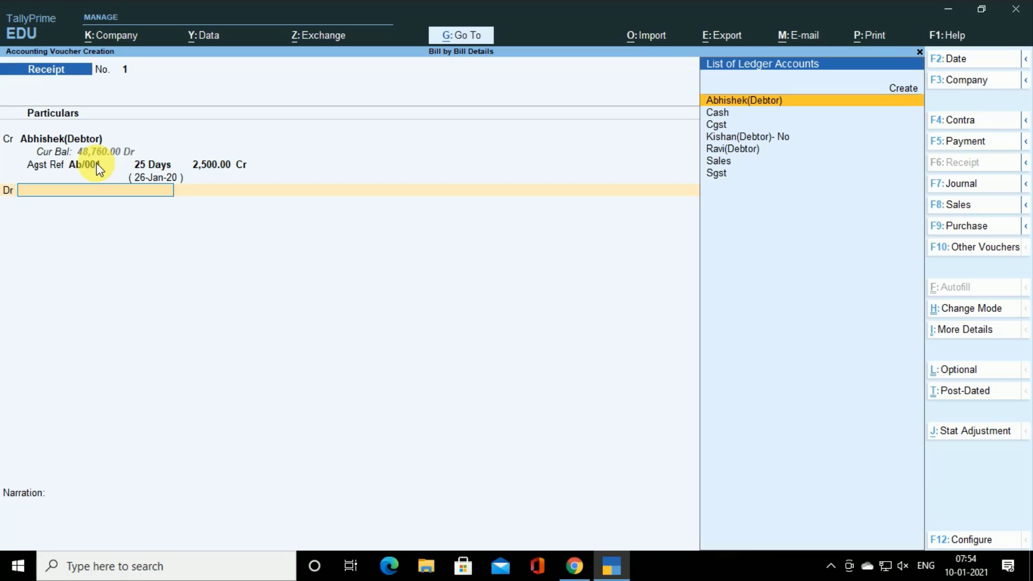
Debit Cash for 2,500 and accept the receipt voucher without a narration.
key(Down)
key(Return)
key(Return)
key(Return)
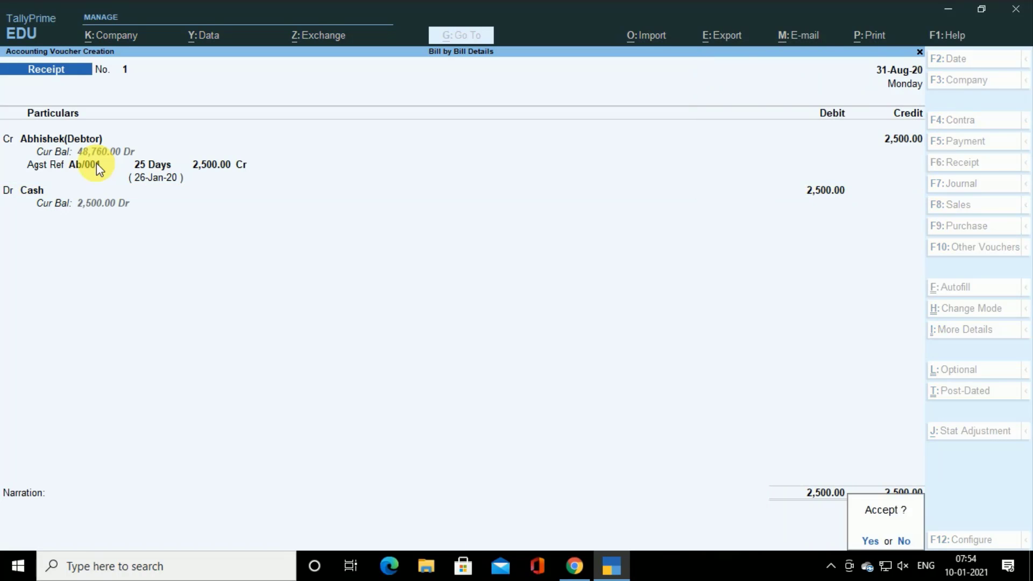
key(Return)
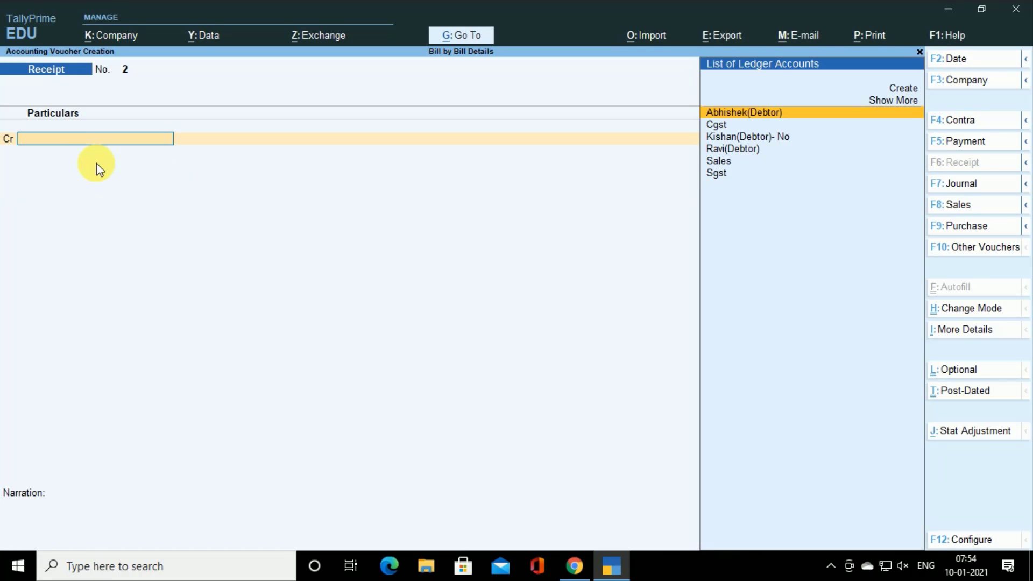
Credit the first debtor with 6,500 in a second receipt and allocate the full amount On Account instead of against a bill.
key(Return)
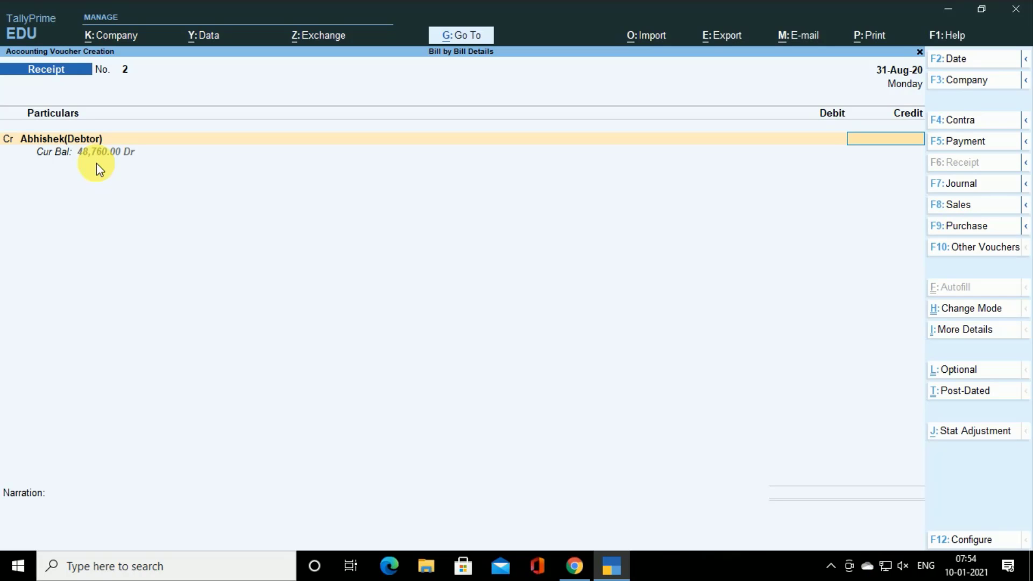
text(6500)
key(Return)
key(Return)
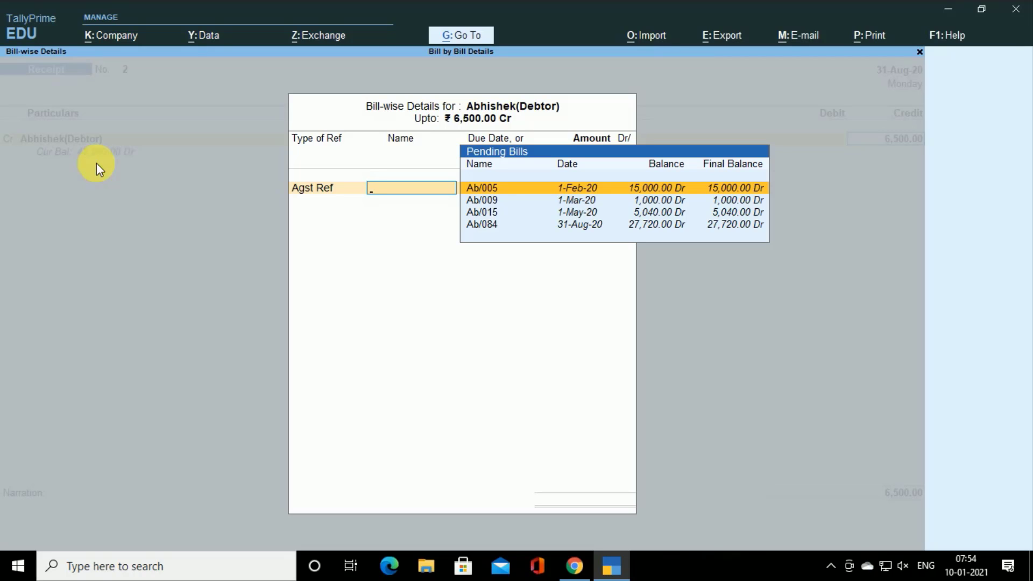
key(Down)
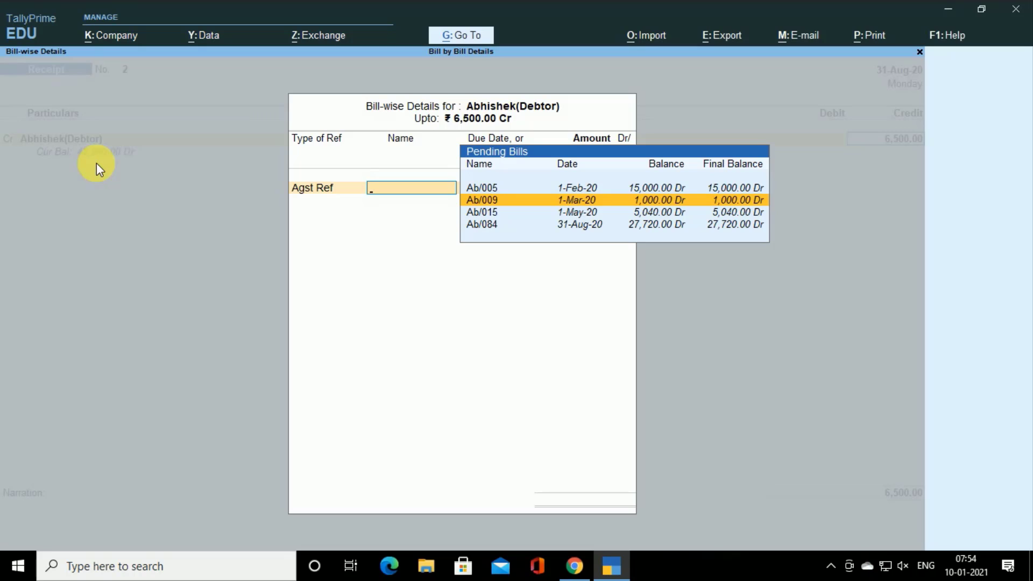
key(BackSpace)
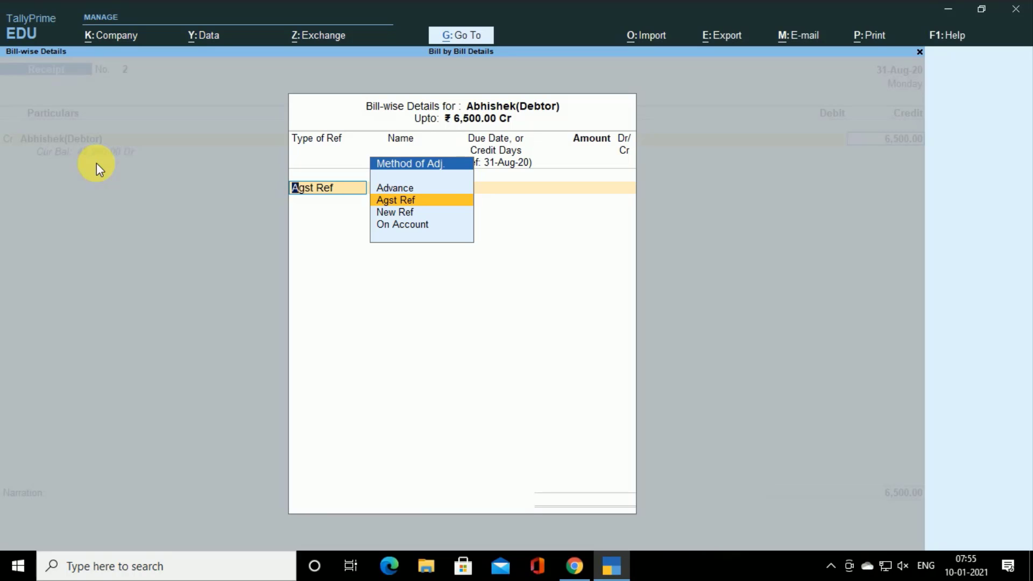
key(Down)
key(Down)
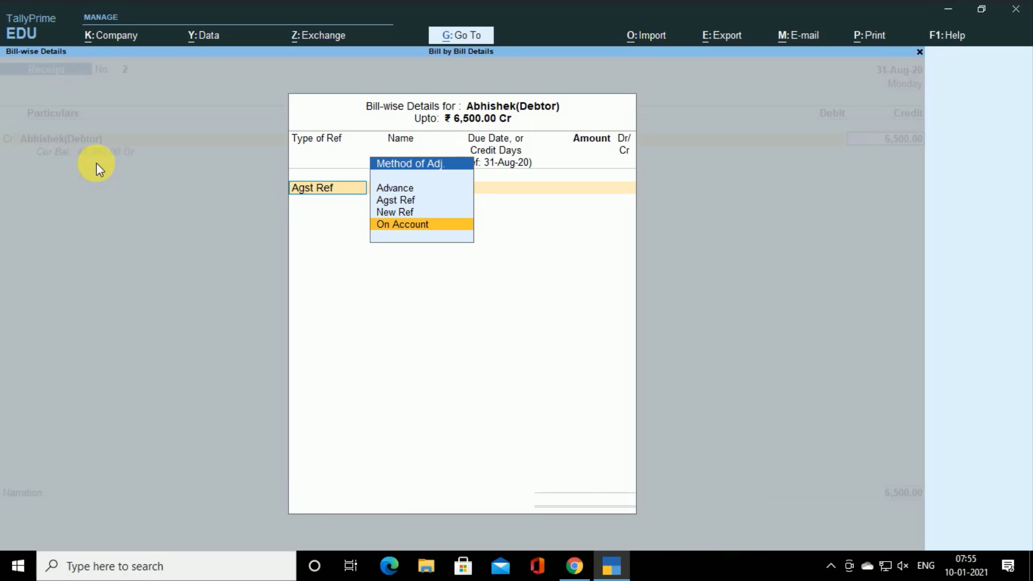
key(Return)
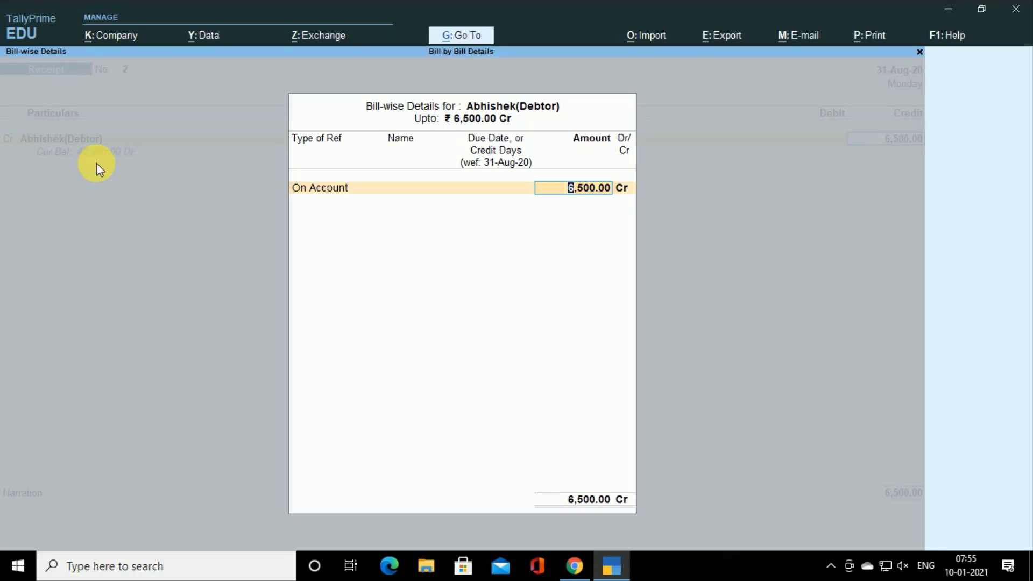
key(Return)
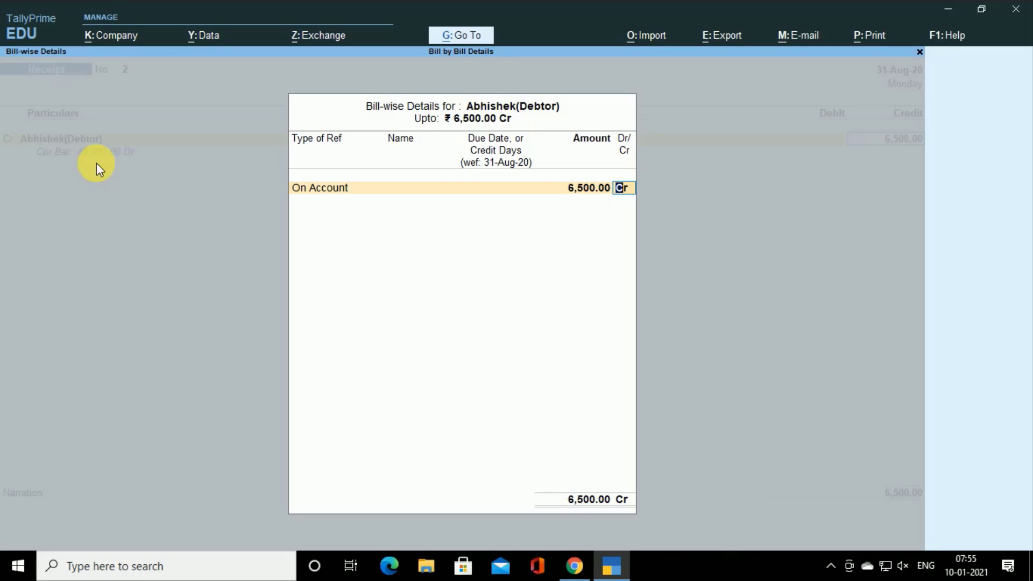
key(Return)
Debit Cash for 6,500 and accept the second receipt voucher.
key(Return)
key(Return)
key(Return)
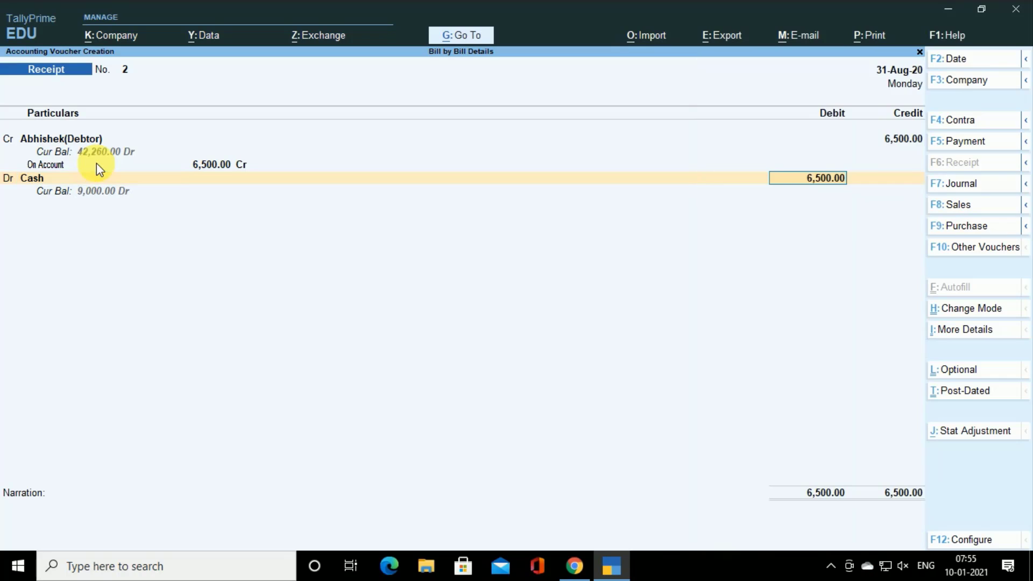
key(Return)
key(Return)
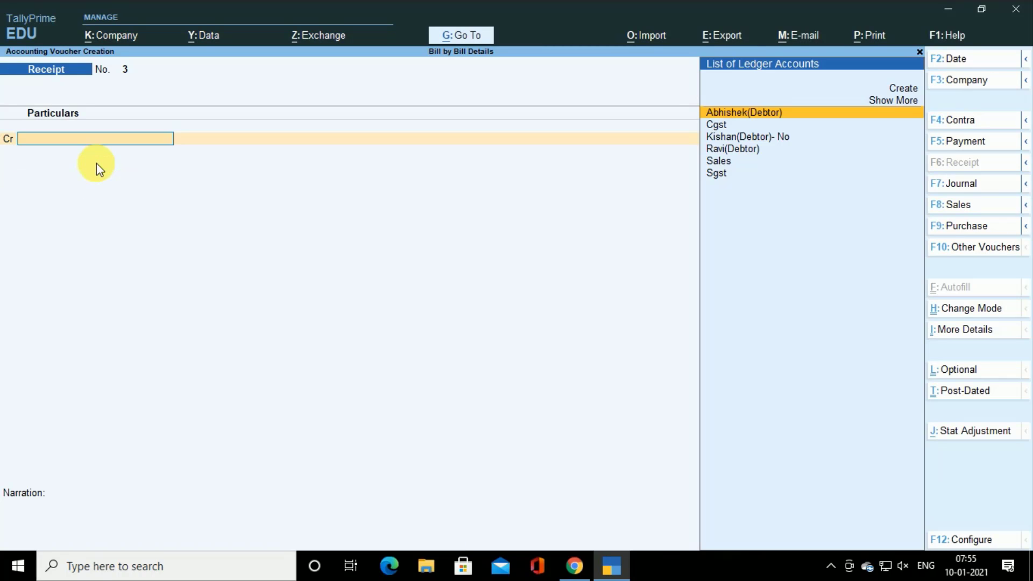
Credit the first debtor with 1,500 in a third receipt and allocate the full amount On Account.
key(Return)
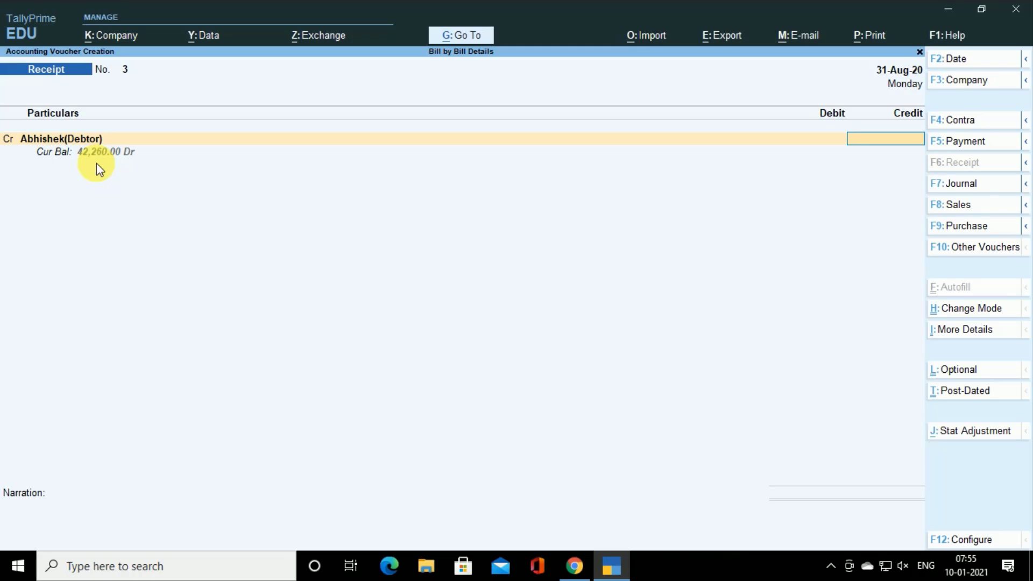
text(1500)
key(Return)
key(Return)
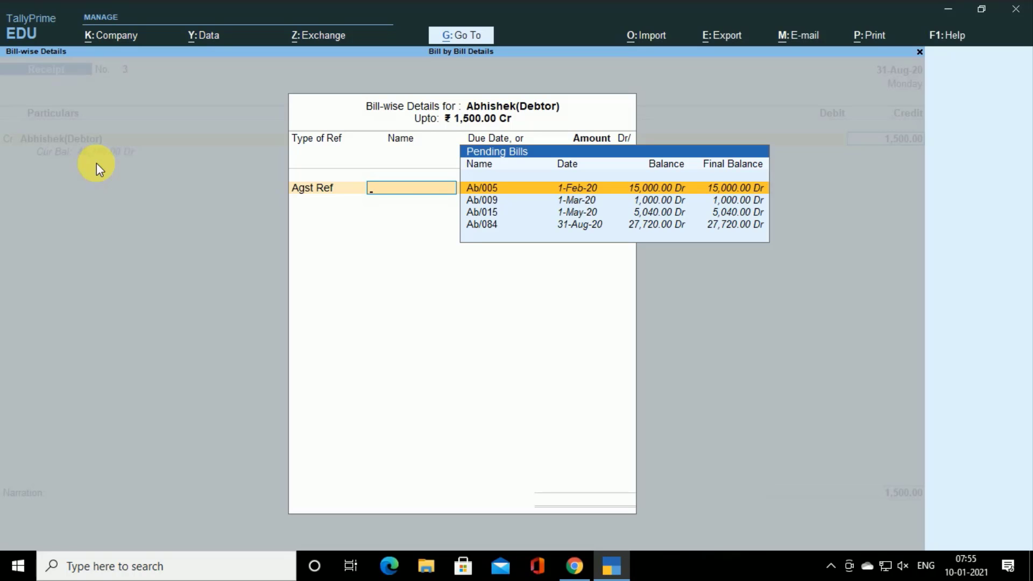
key(BackSpace)
key(Return)
key(BackSpace)
key(Down)
key(Down)
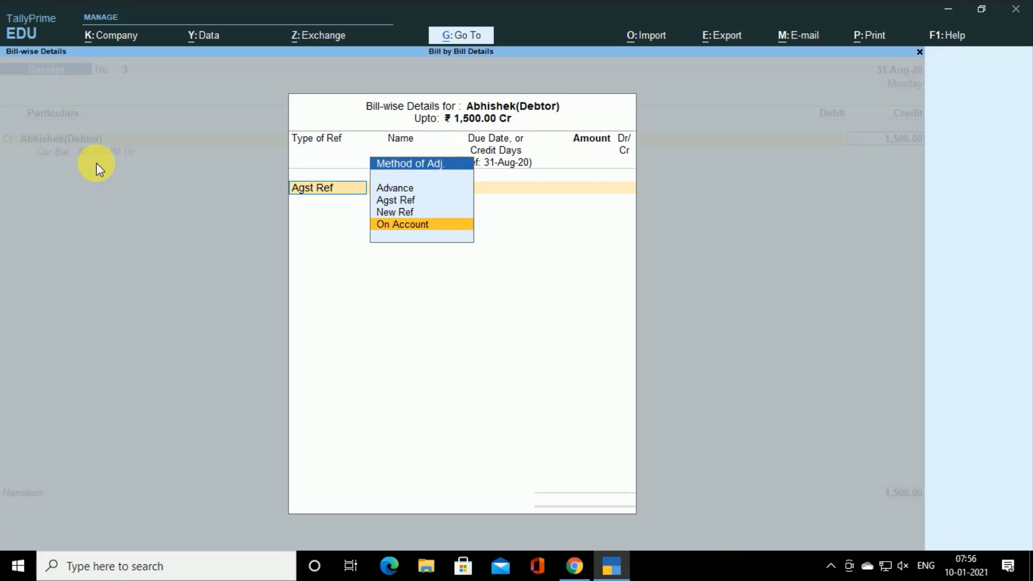
key(Return)
key(Return)
Debit Cash for 1,500 and accept the third receipt voucher.
key(Return)
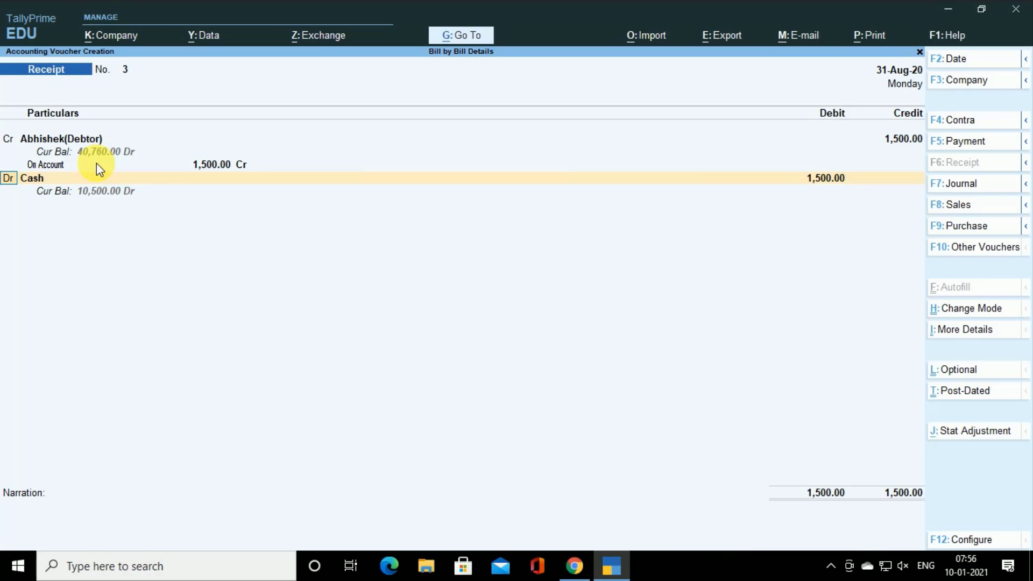
key(Return)
key(Return)
key(Return)
key(Return)
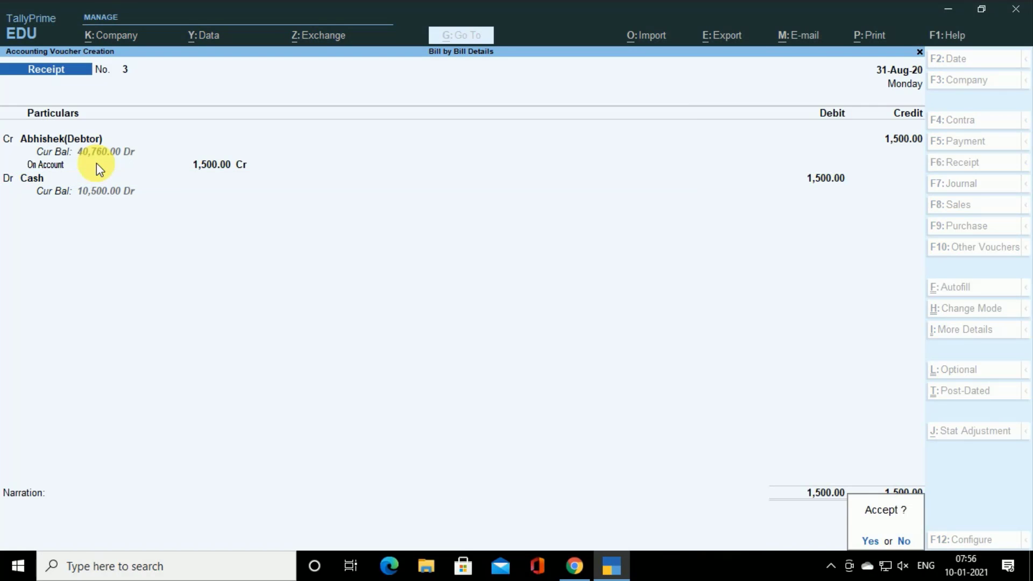
key(Return)
Credit the first debtor with 1,200 in a fourth receipt and choose Agst Ref to list the pending bills.
key(Return)
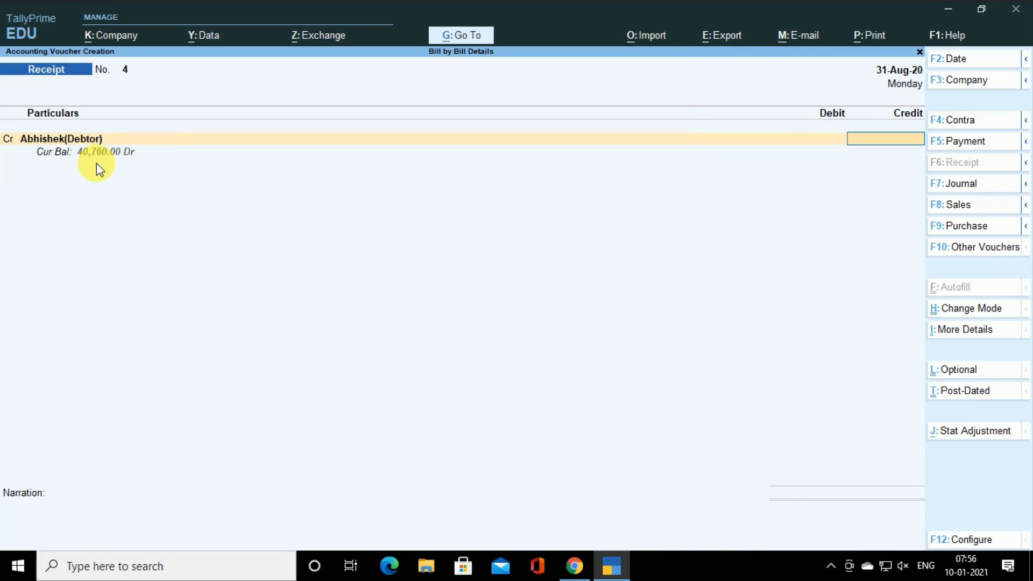
text(1200)
key(Return)
key(Return)
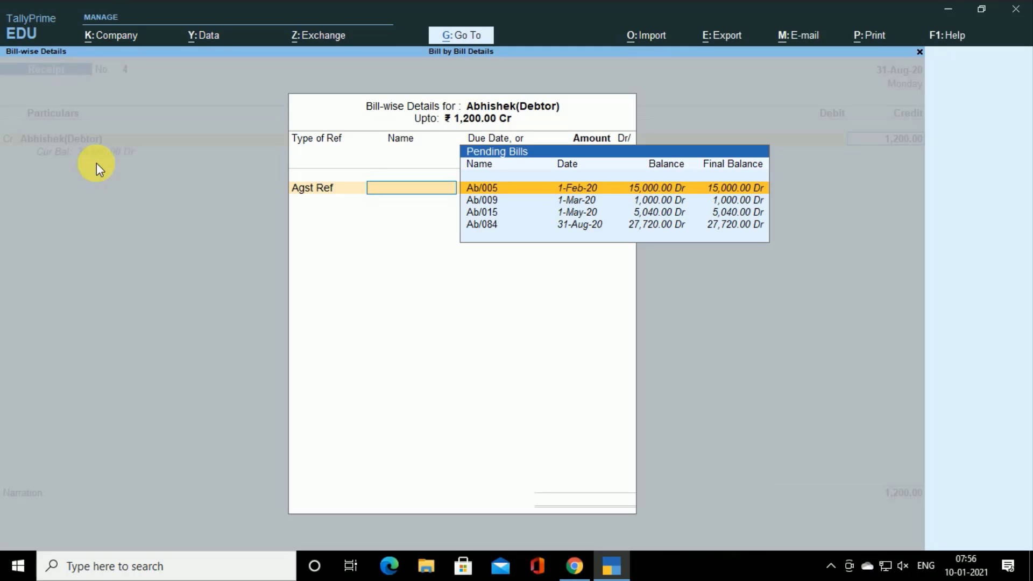
Discard the unfinished fourth receipt and open the third receipt voucher for alteration.
key(BackSpace)
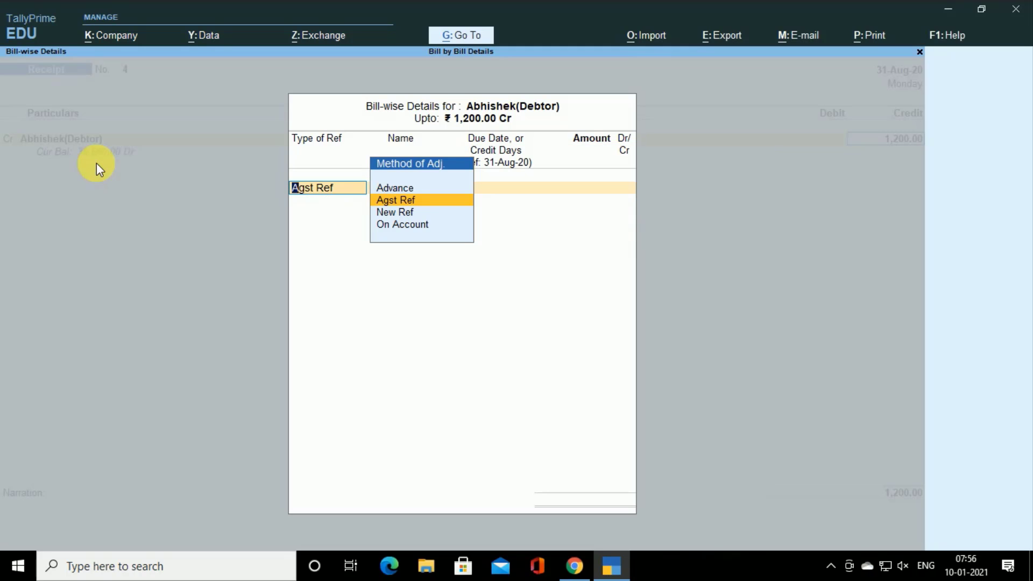
key(Down)
key(Up)
key(Escape)
key(BackSpace)
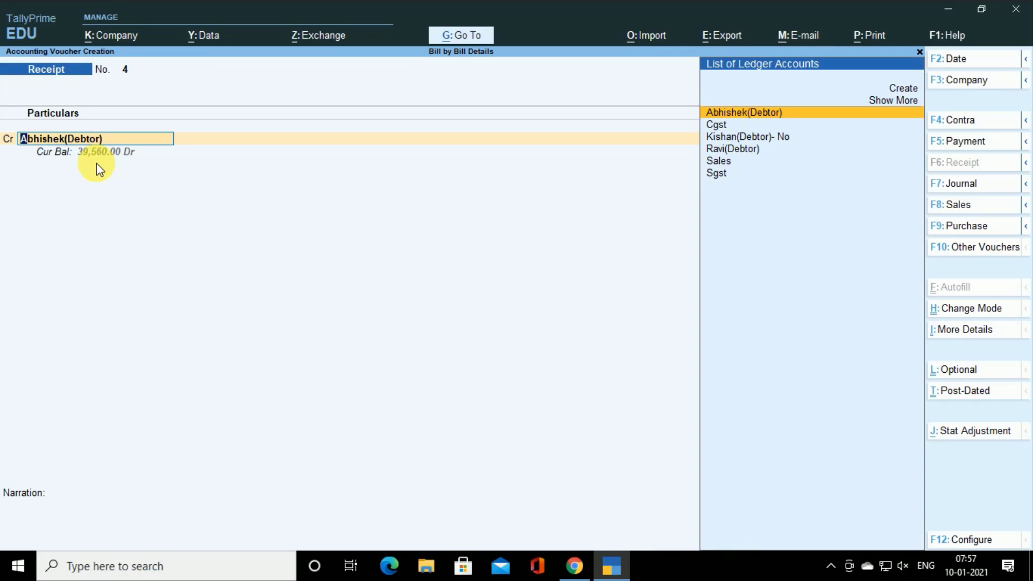
key(Escape)
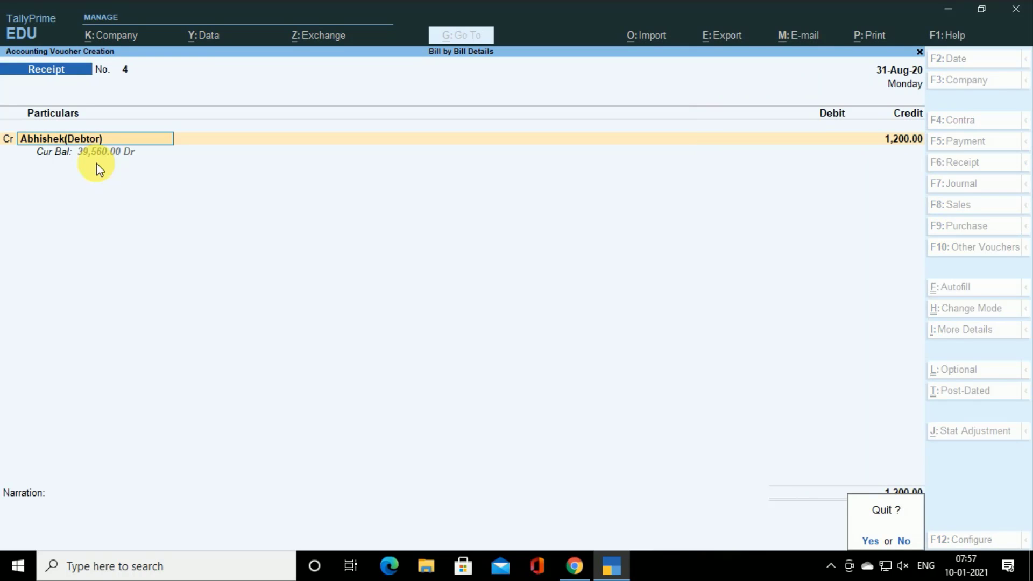
key(y)
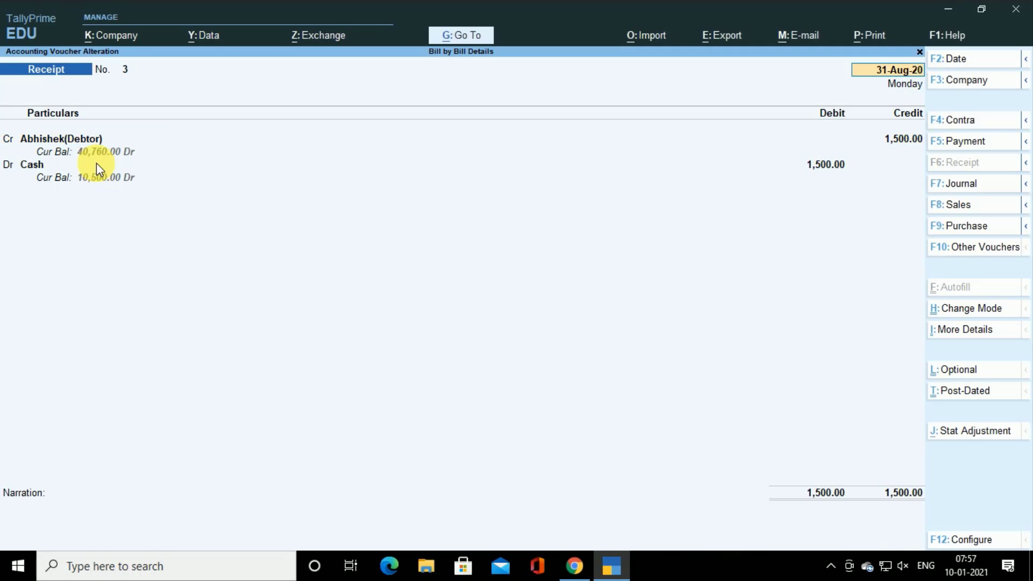
Change the first debtor's On Account allocation in the third receipt to Agst Ref, adjusting 1,500 against bill Ab/005.
key(Return)
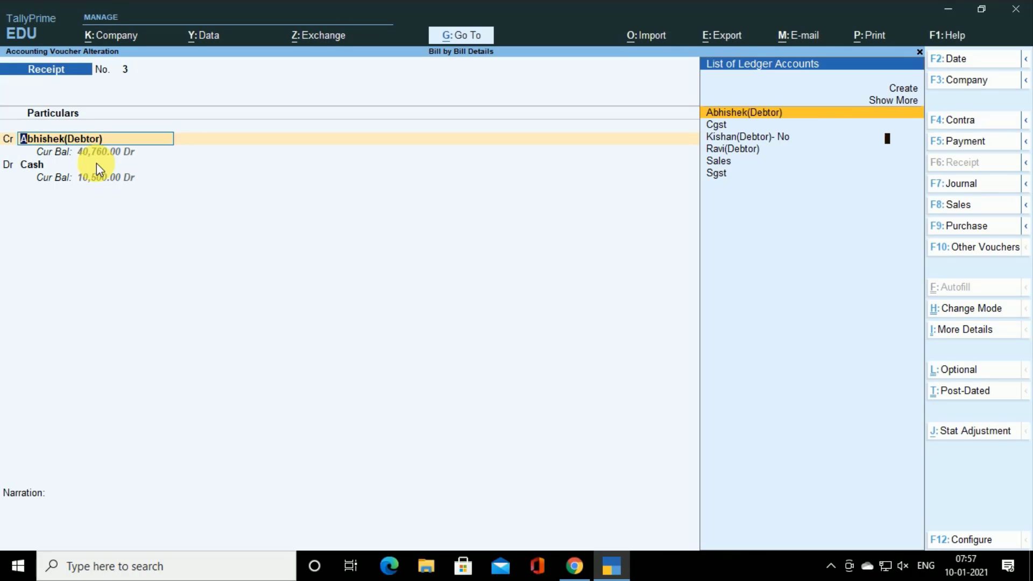
key(Return)
key(Return)
key(Up)
key(Up)
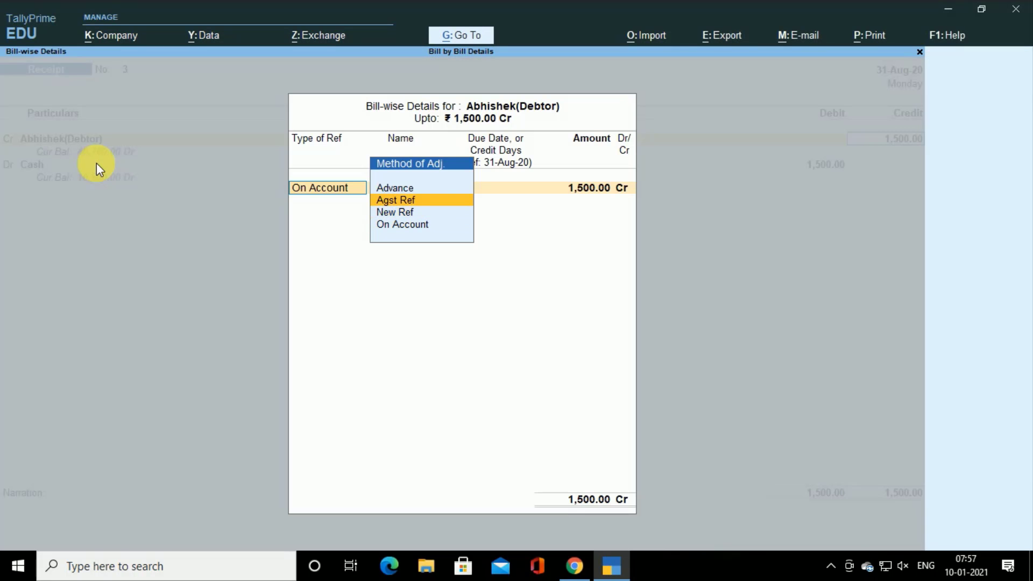
key(Return)
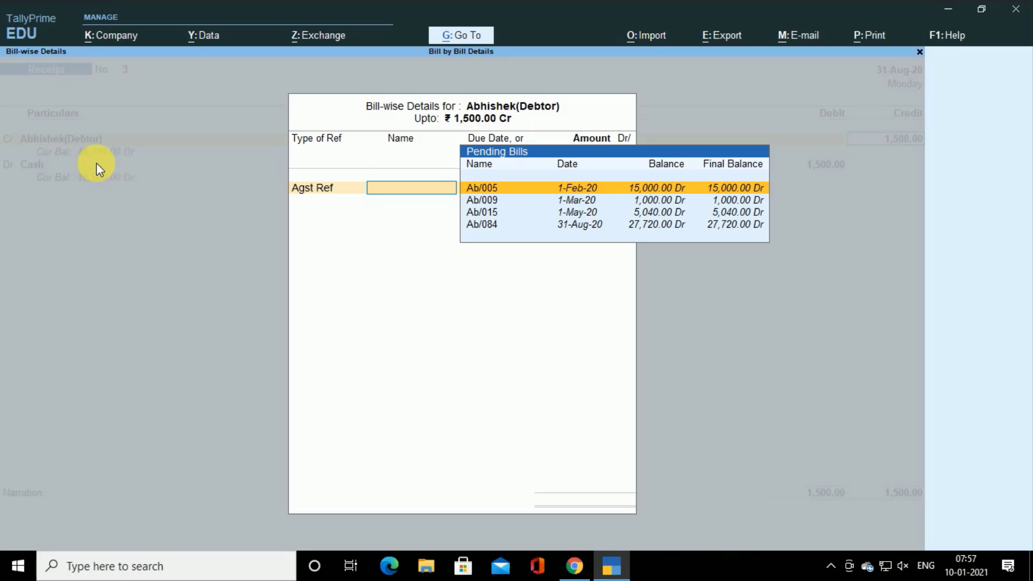
key(Return)
key(Return)
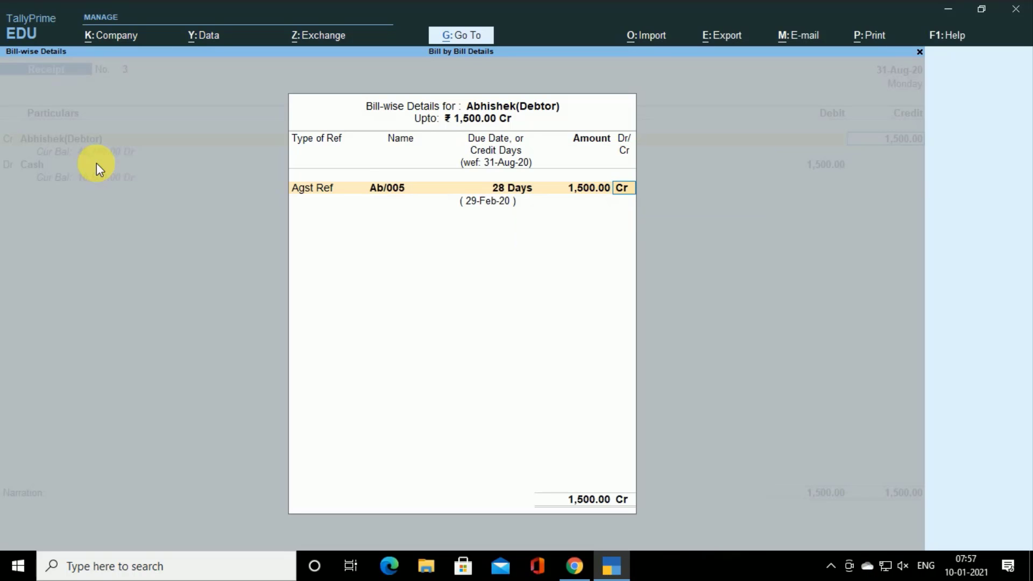
key(Return)
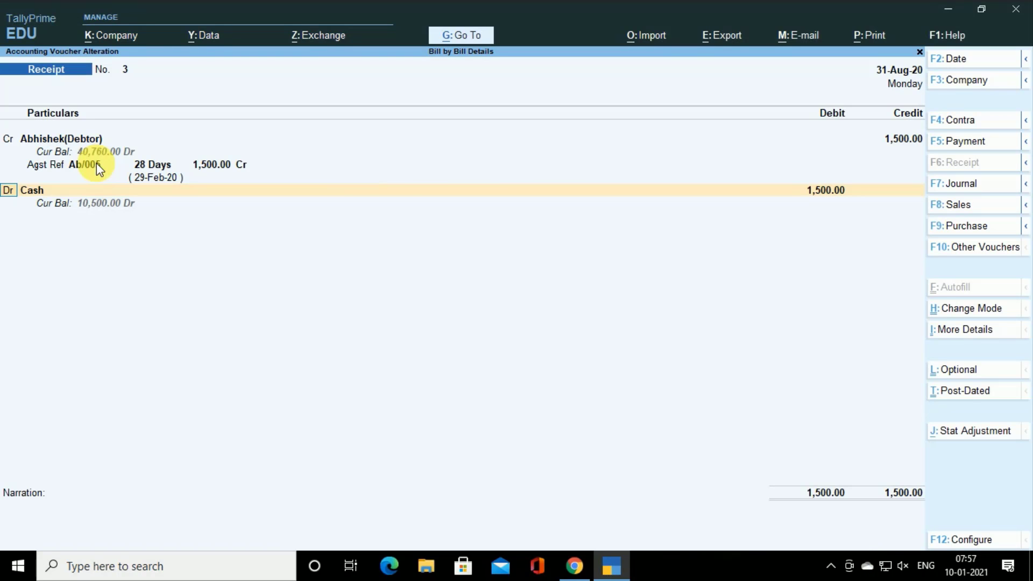
Keep the Cash debit of 1,500, leave the narration blank and accept the altered third receipt.
key(Return)
key(Return)
key(Return)
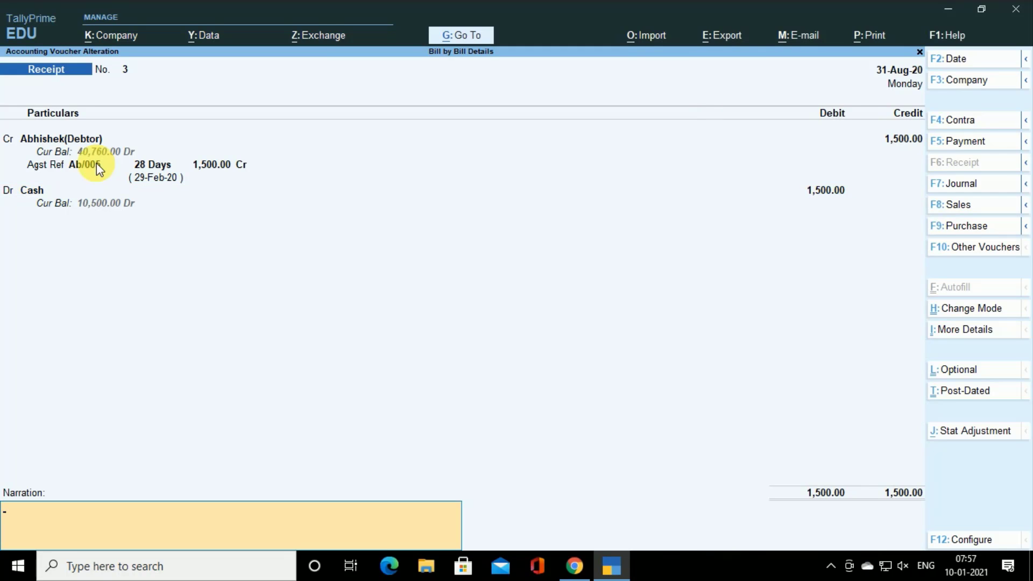
key(Return)
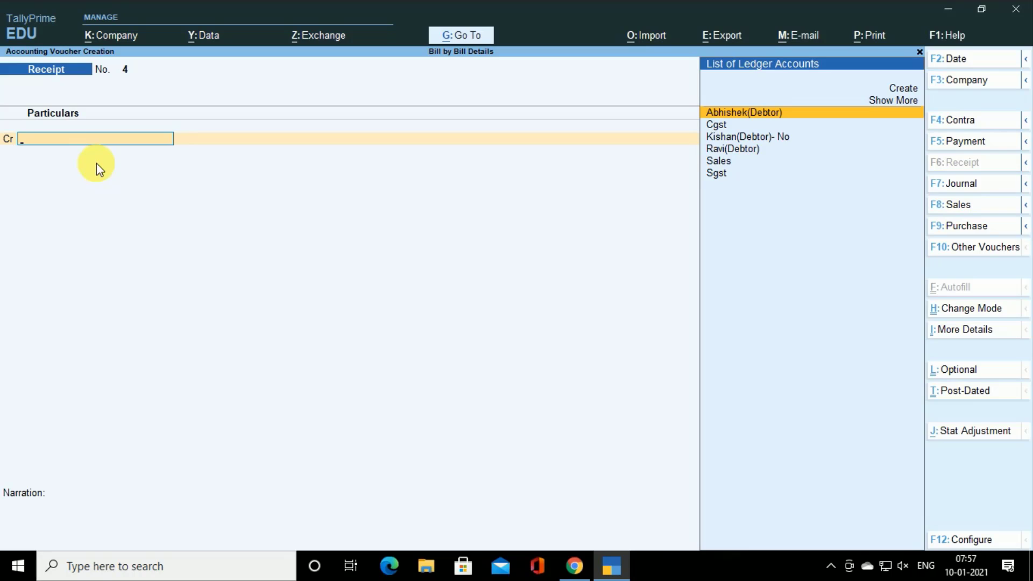
key(Return)
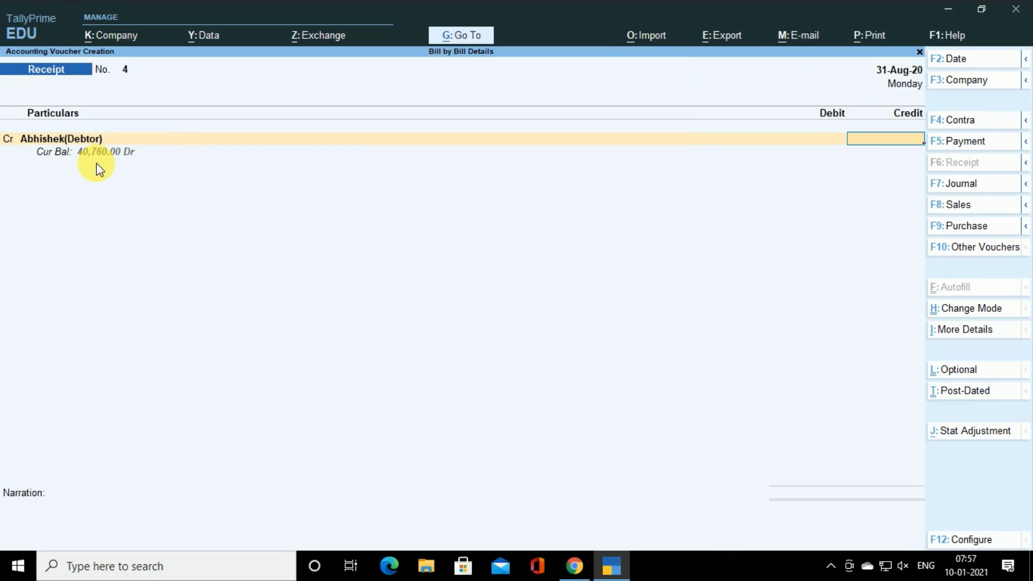
key(Escape)
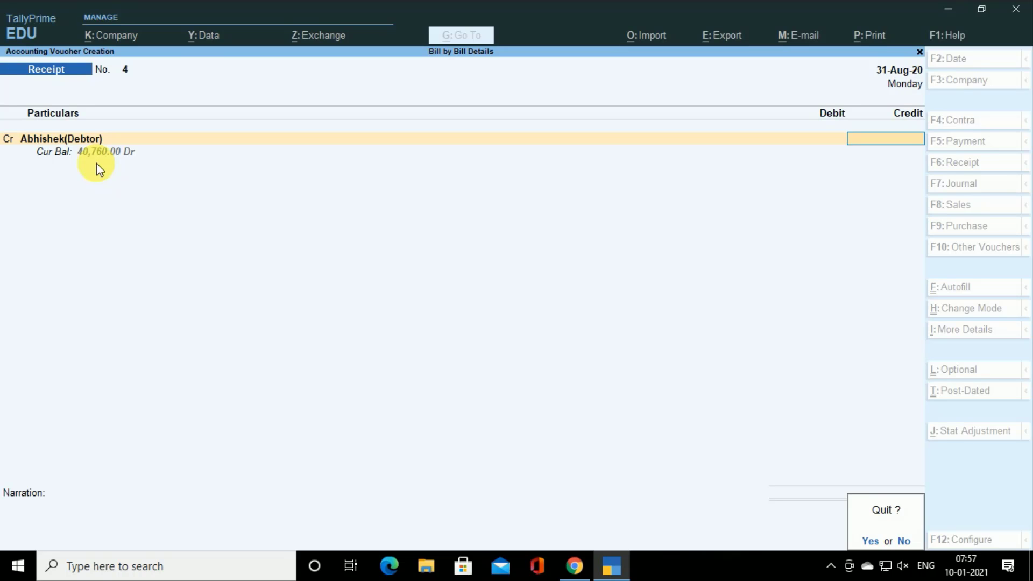
key(n)
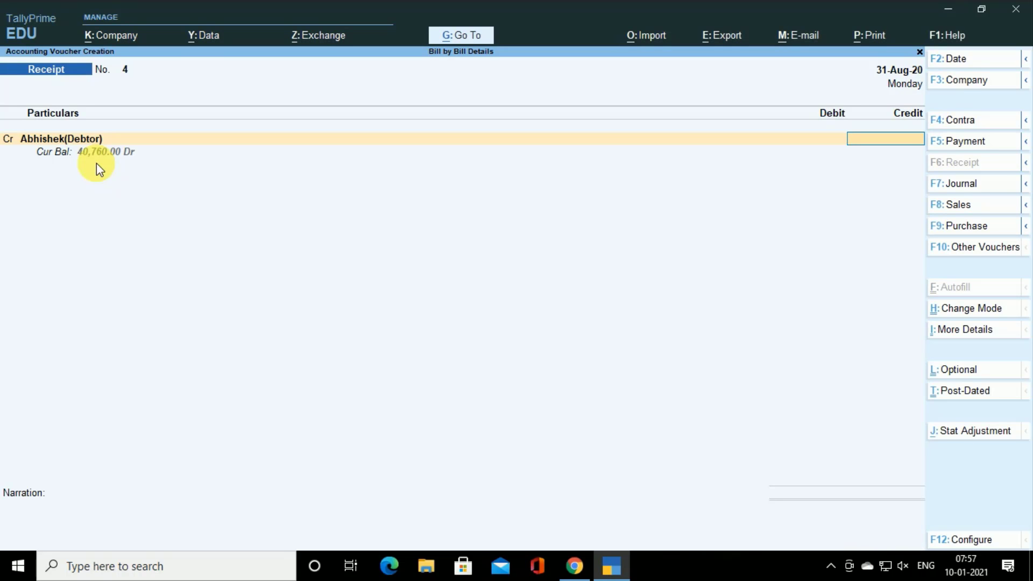
key(Escape)
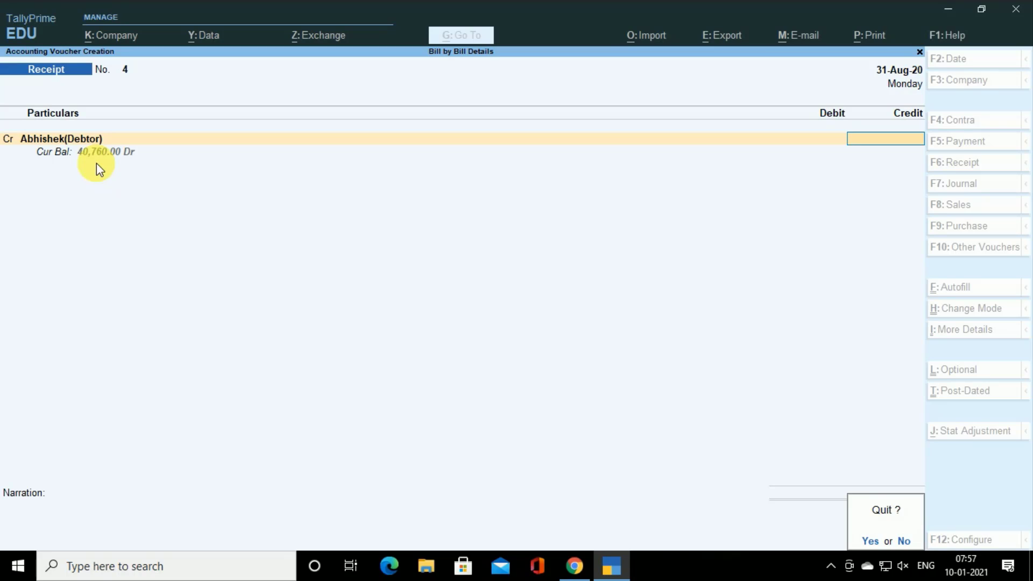
key(y)
Open the second receipt for alteration and replace the debtor's On Account allocation with Agst Ref bill Ab/009 for 1,000.
key(Page_Up)
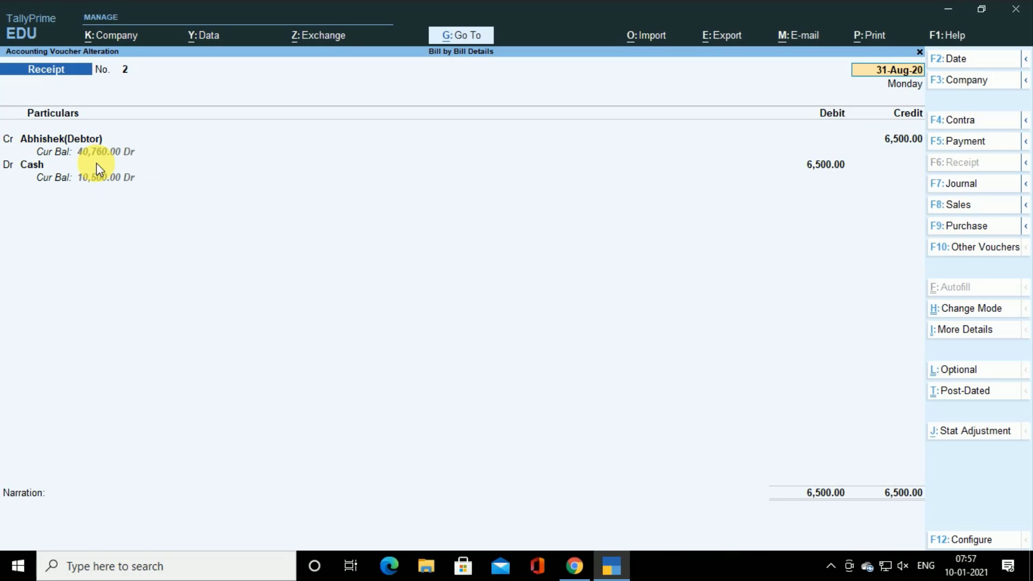
key(Return)
key(Return)
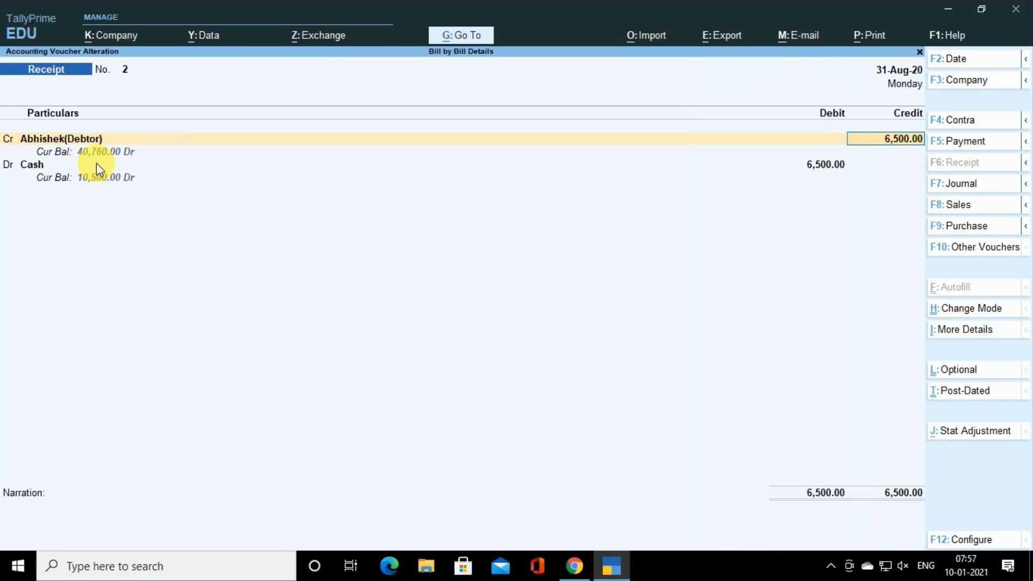
key(Return)
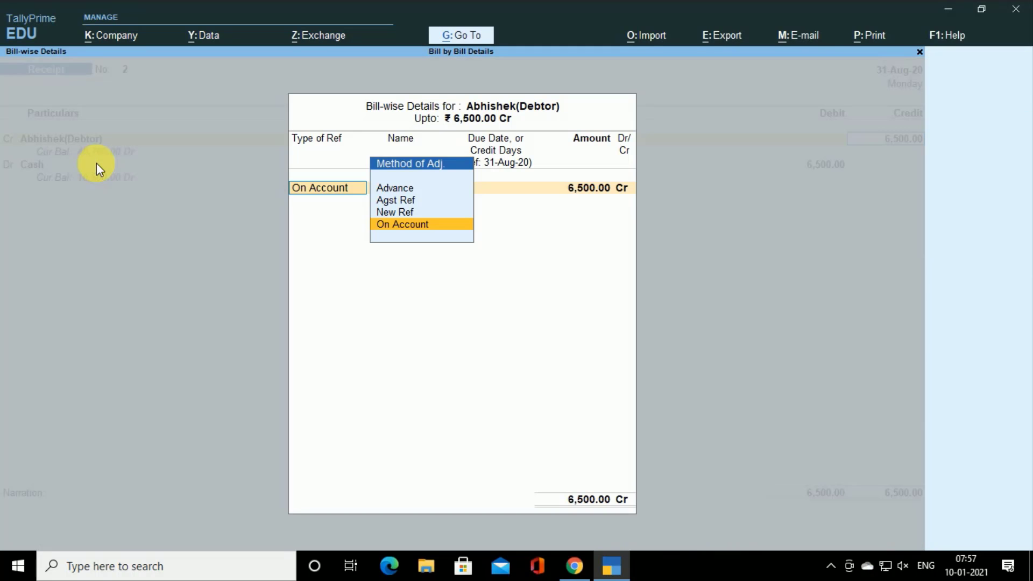
key(Up)
key(Up)
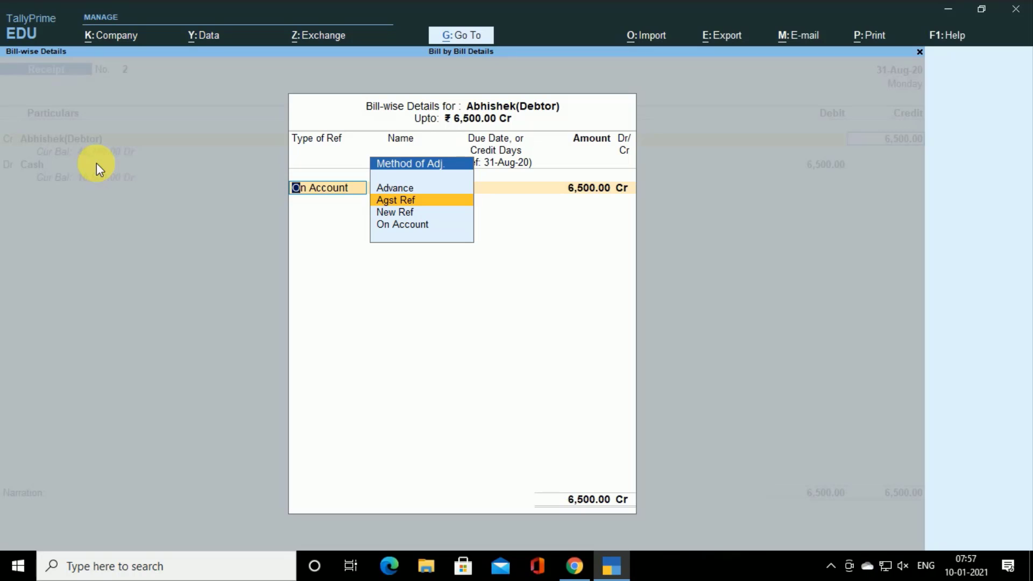
key(Return)
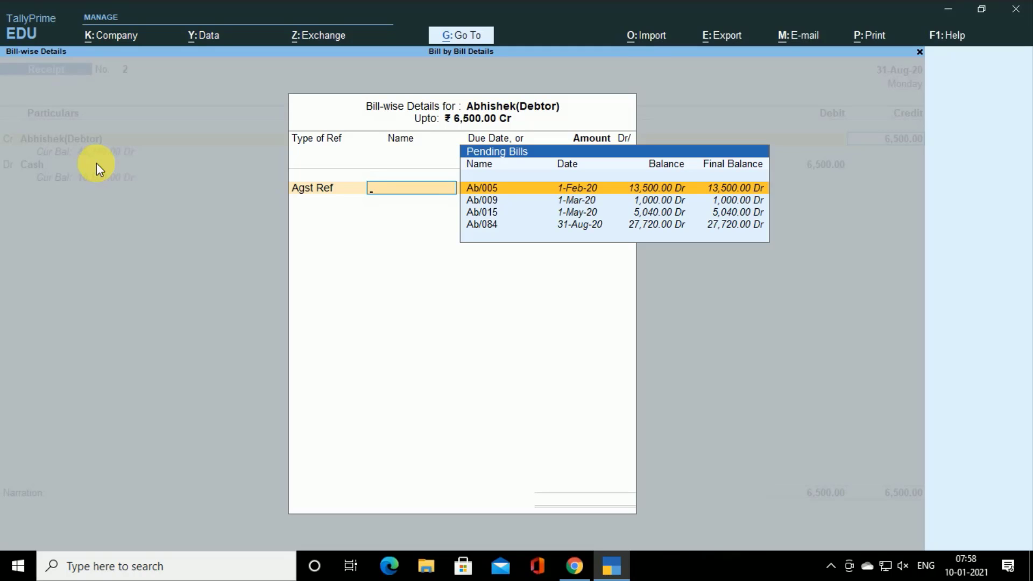
key(Down)
key(Return)
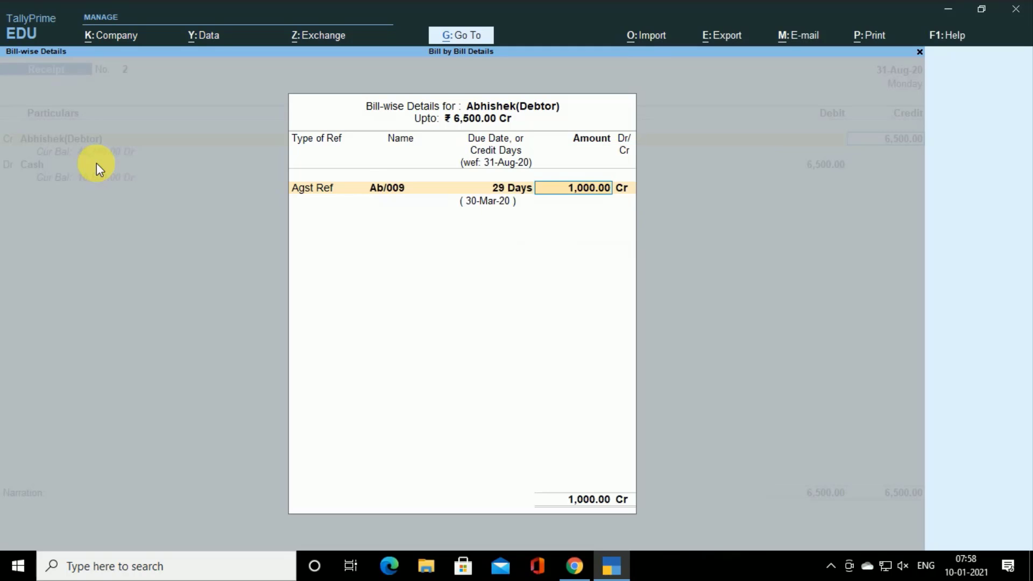
key(Return)
key(Return)
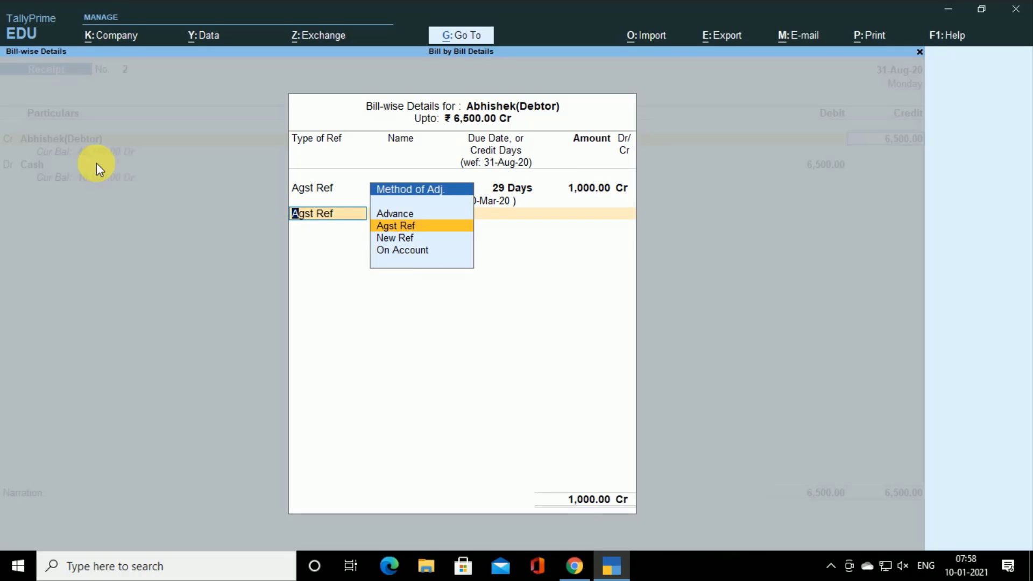
Add a second Agst Ref allocation of 5,040 against bill Ab/015 in the second receipt.
key(Return)
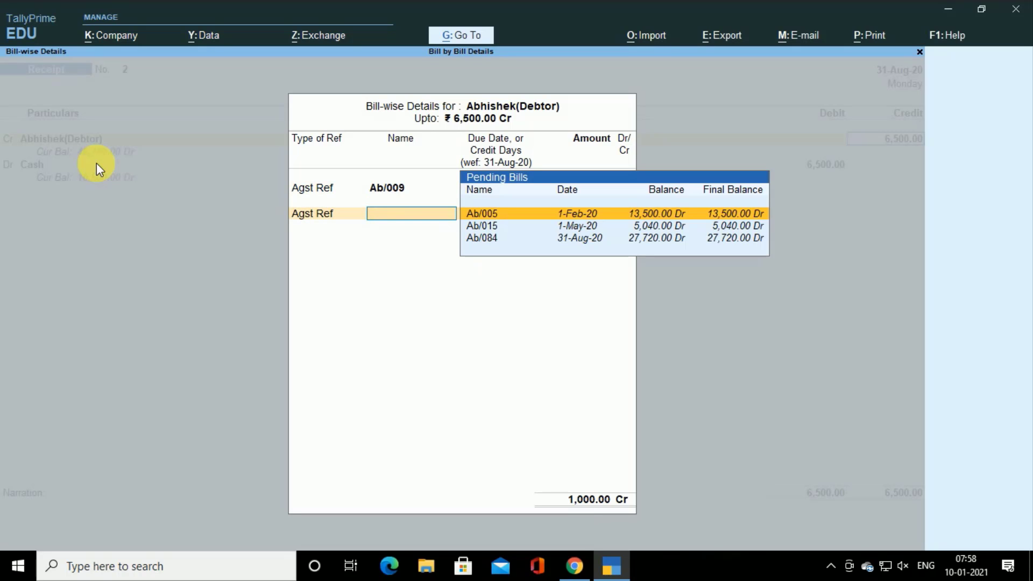
key(Down)
key(Return)
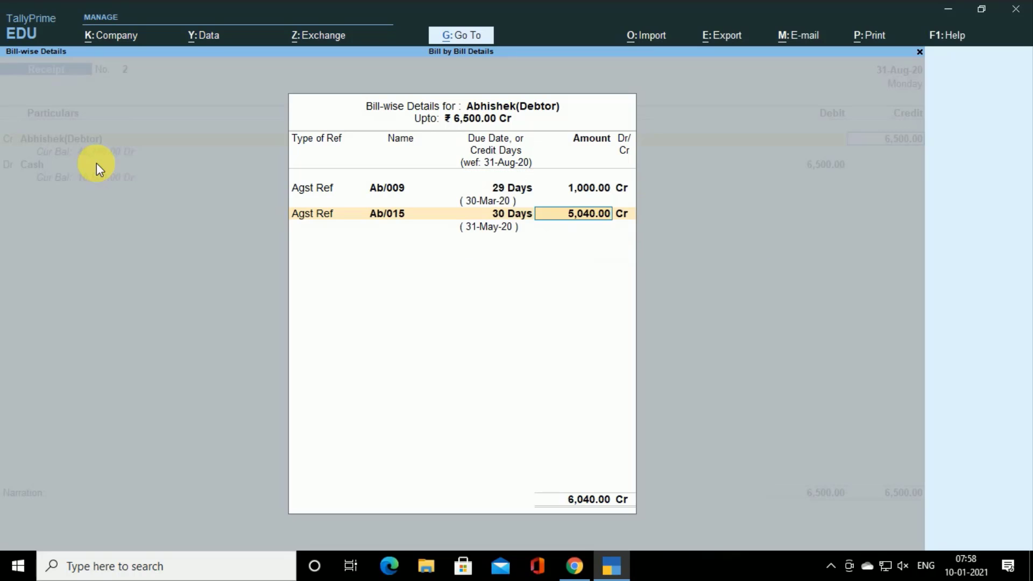
key(Return)
key(Return)
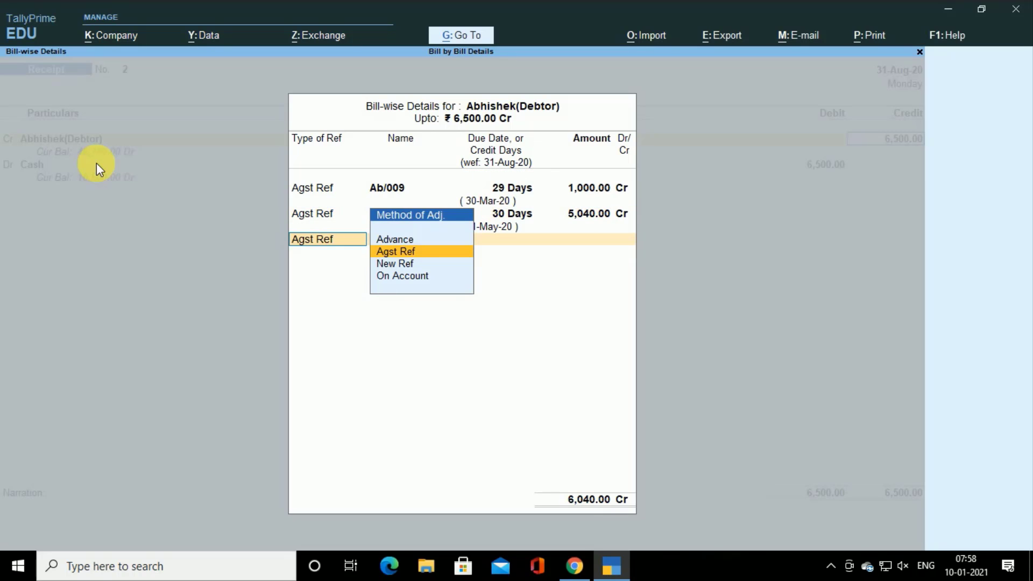
Allocate the remaining 460 of the second receipt as Agst Ref against bill Ab/005.
key(Return)
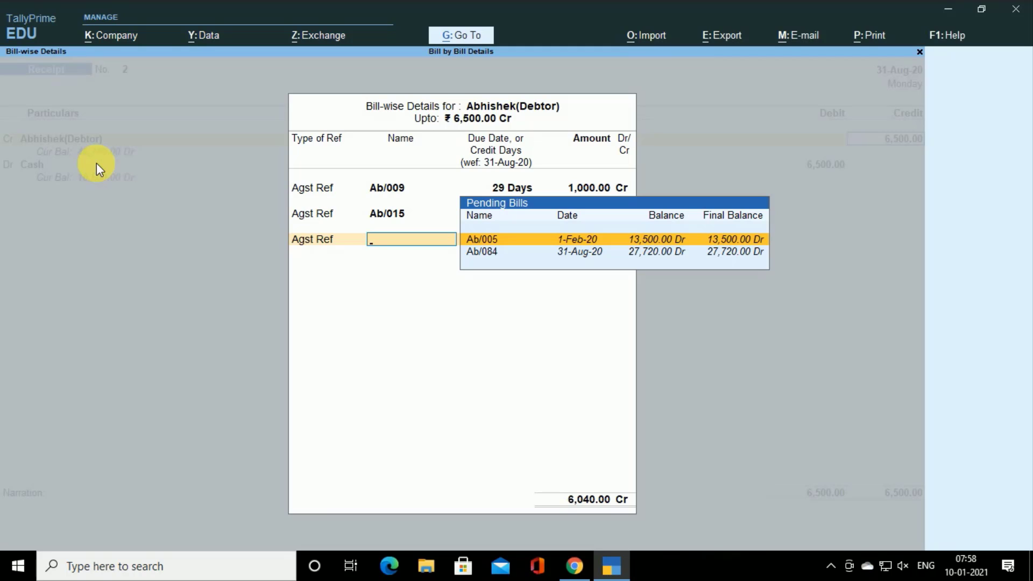
key(Down)
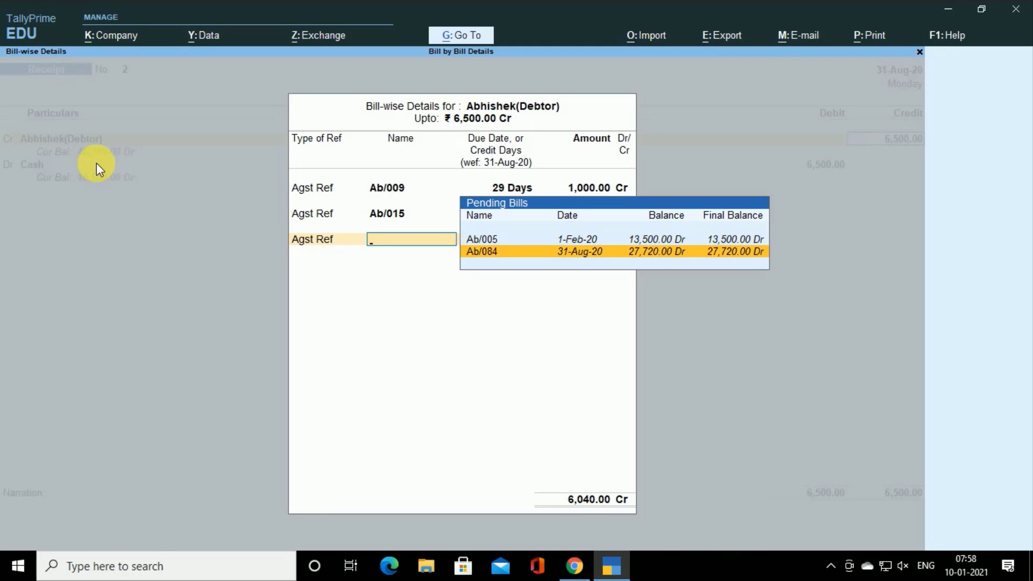
key(Up)
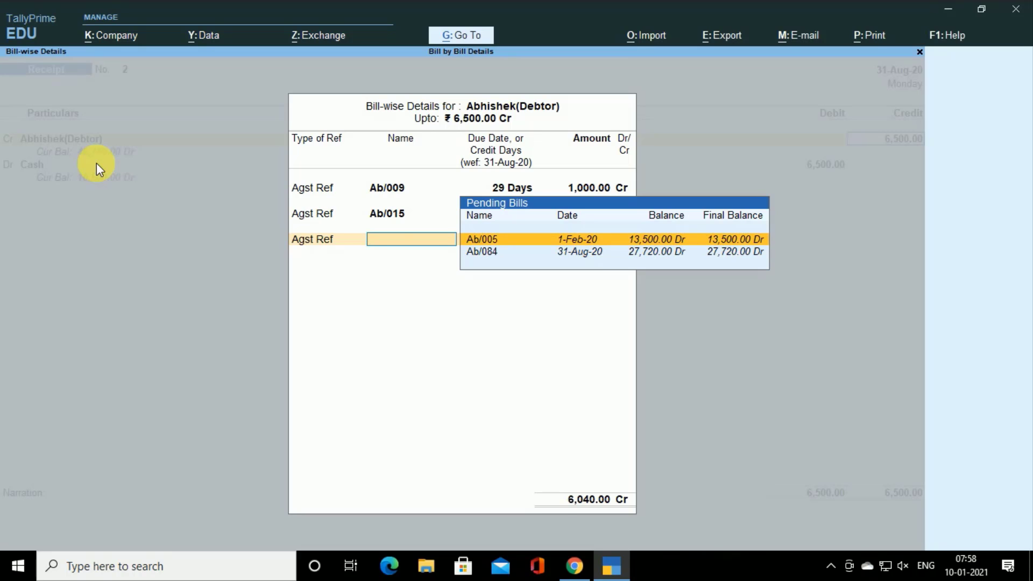
key(Return)
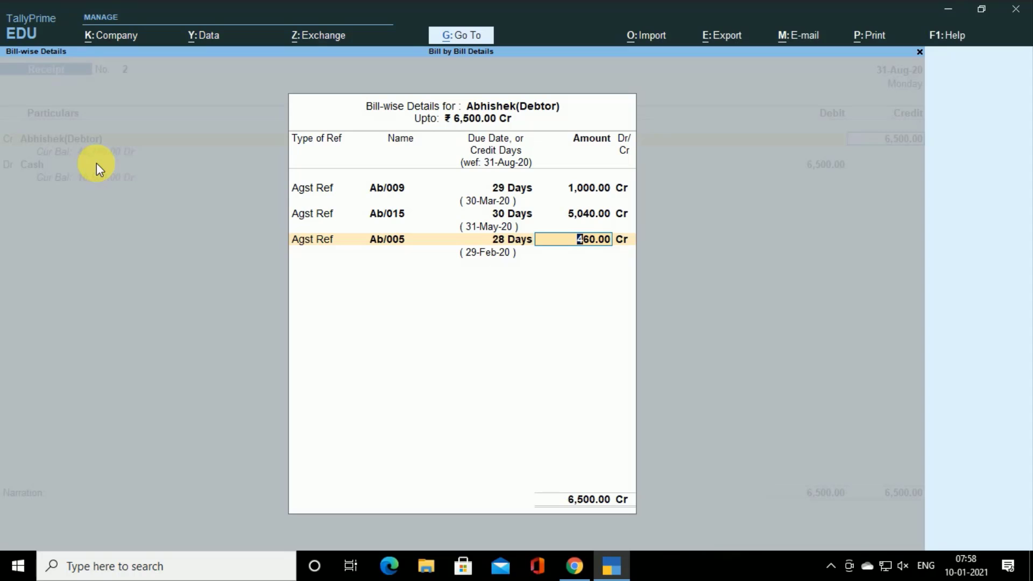
key(Return)
key(Return)
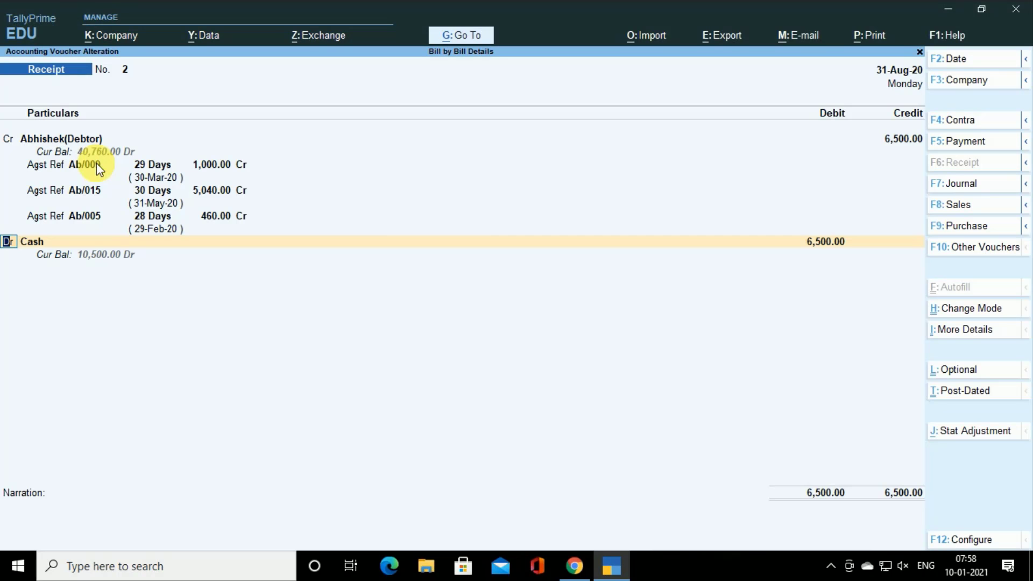
Keep the Cash debit of 6,500, leave the narration blank and accept the altered second receipt.
key(Return)
key(Return)
key(Return)
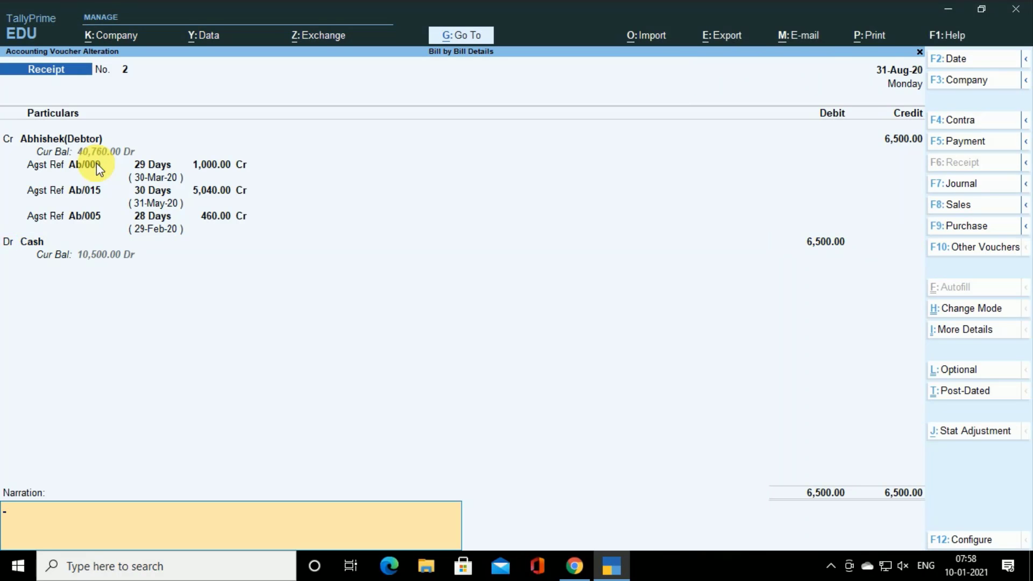
key(Return)
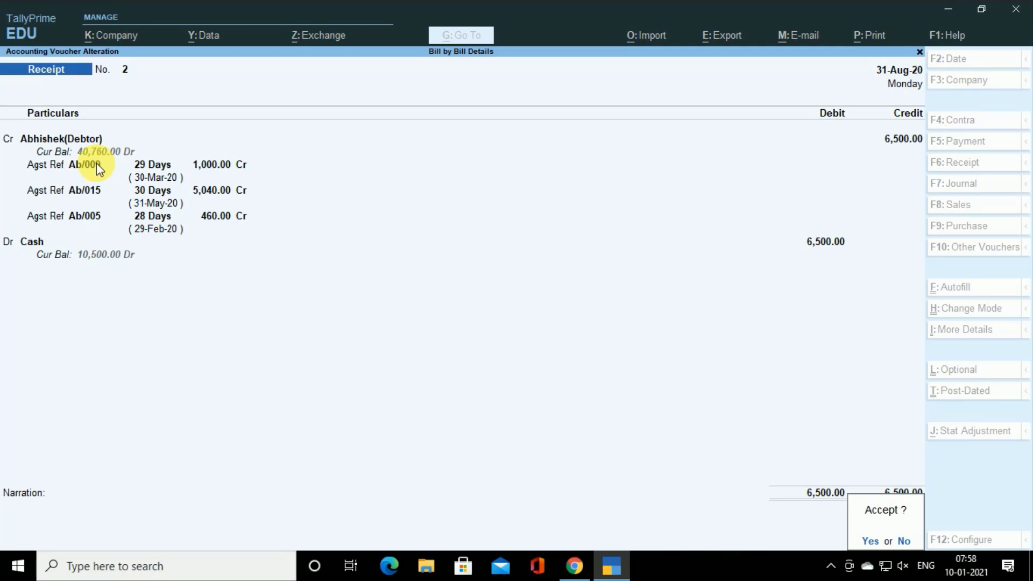
key(Return)
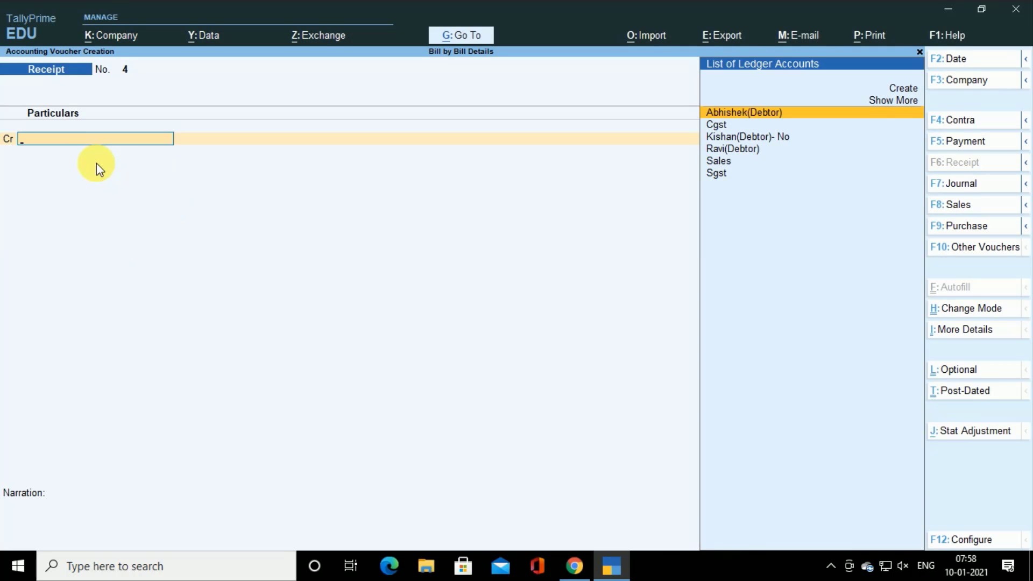
In receipt 4, credit the debtor ledger marked "No", which has no bill-wise tracking, with 35,000.
key(Down)
key(Down)
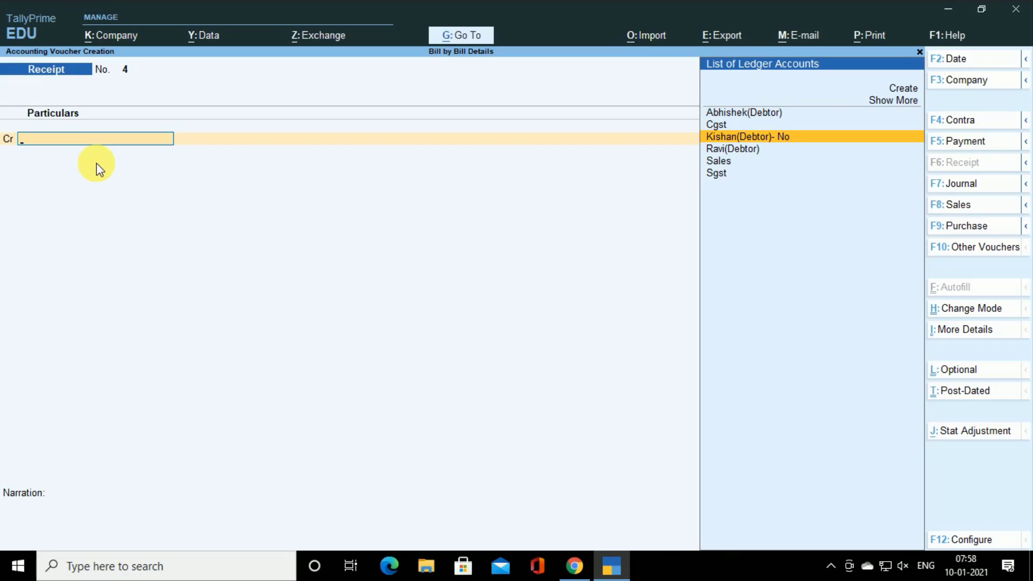
key(Return)
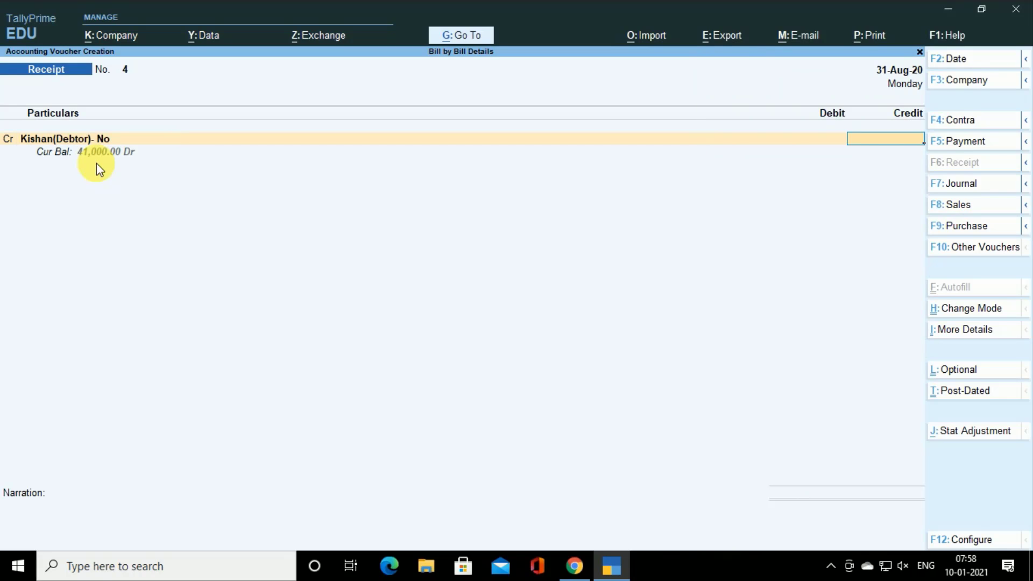
text(35000)
key(Return)
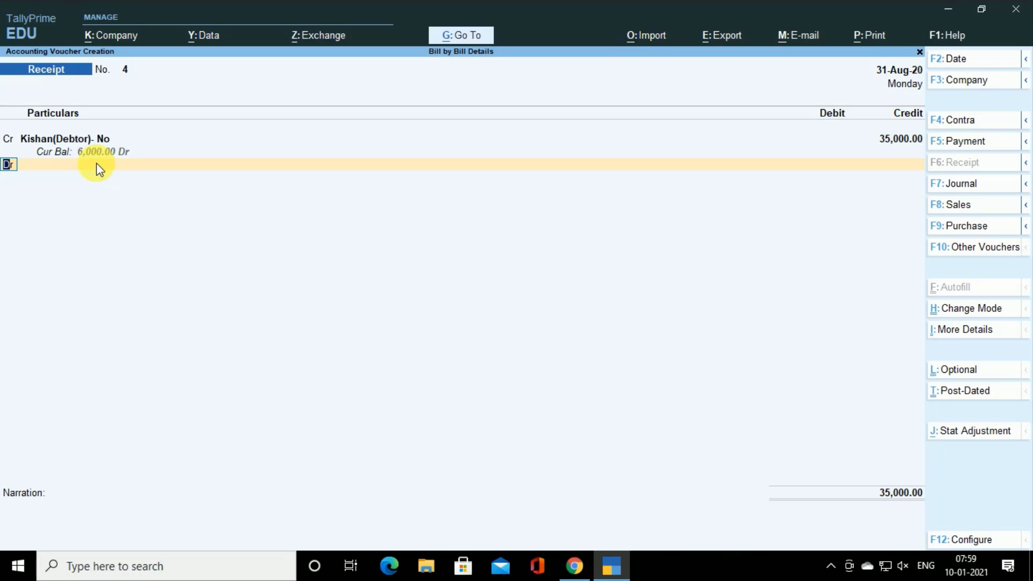
Debit Cash with 35,000 in receipt 4, leave the narration blank and accept the voucher.
key(Return)
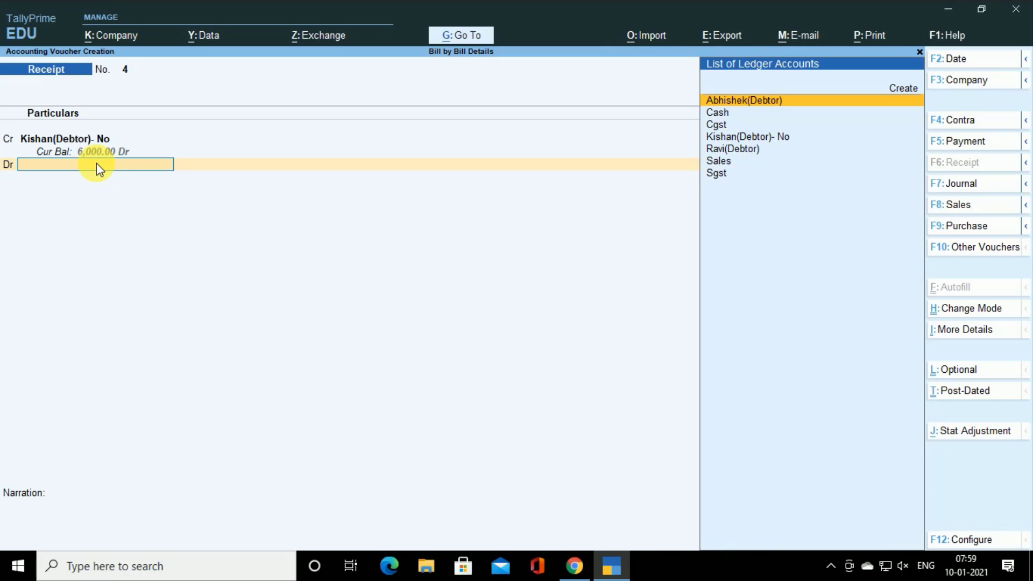
key(Down)
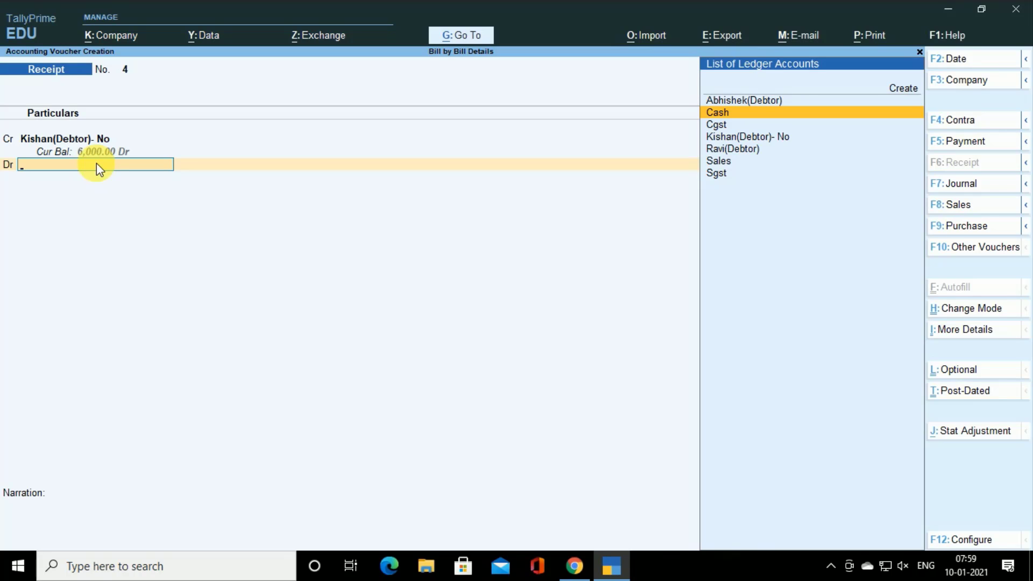
key(Return)
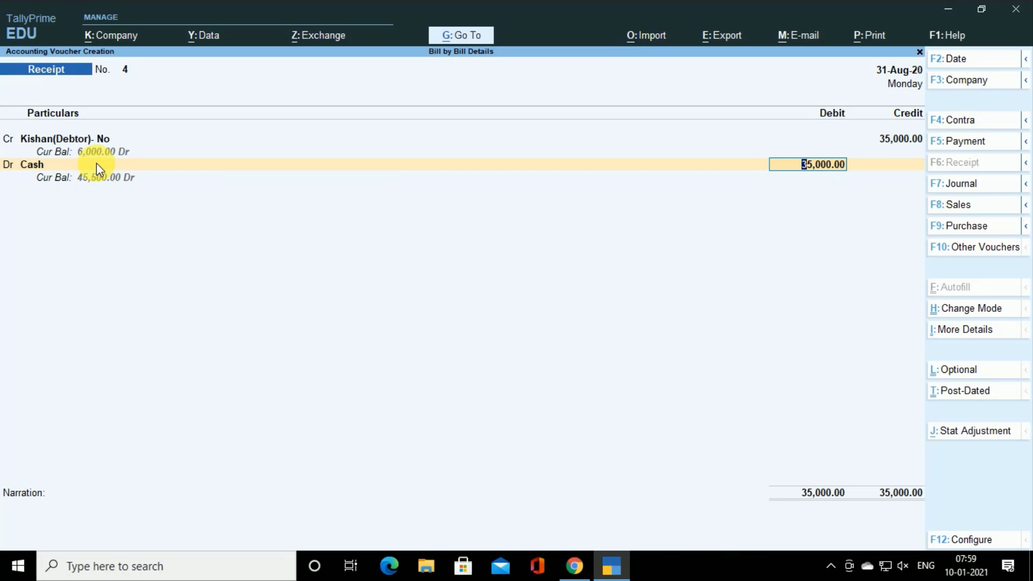
key(Return)
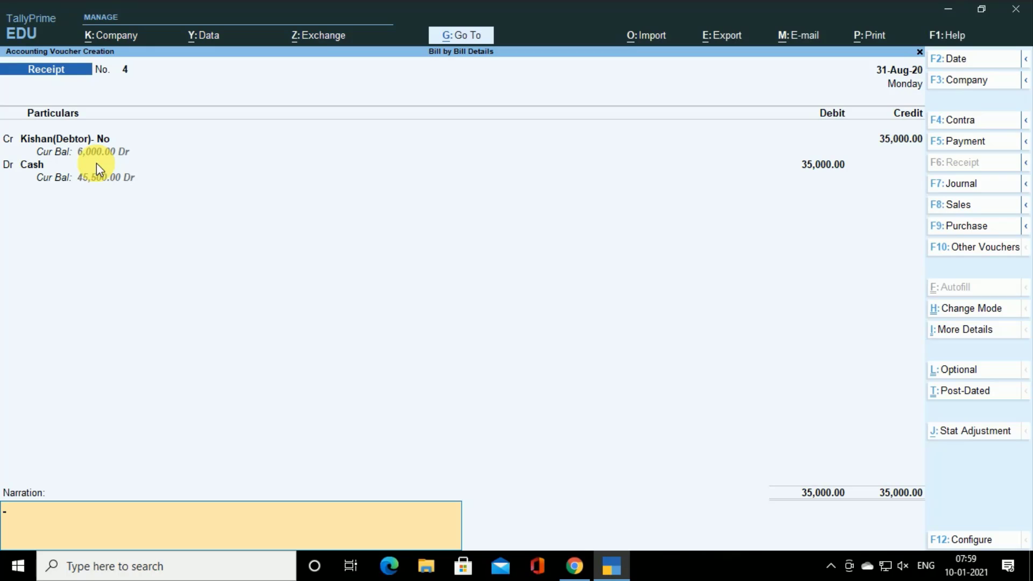
key(Return)
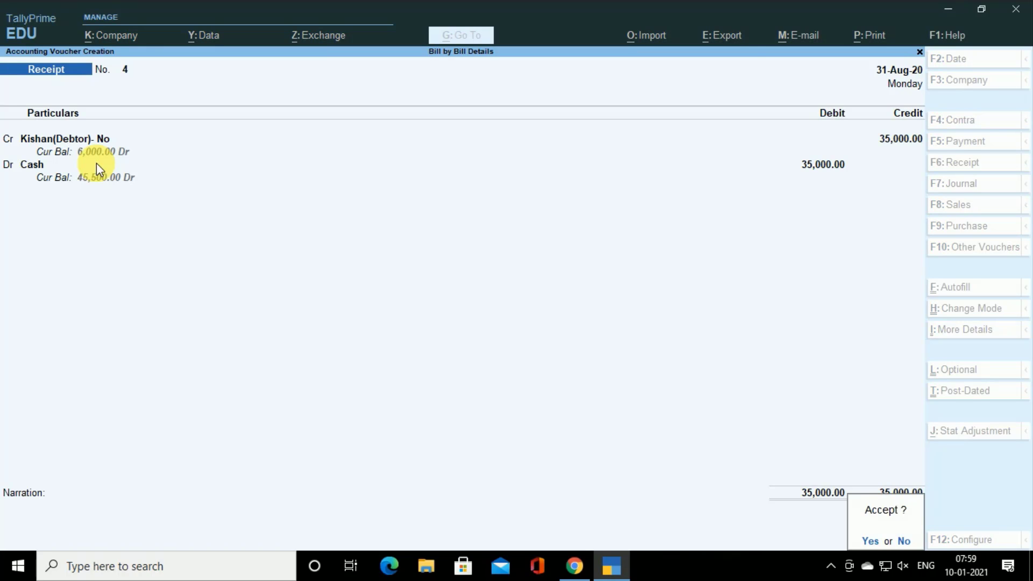
key(Return)
In receipt 5, credit 2,400 to the last debtor in the ledger list, who has bills Ab/018 and Ab/021.
key(Down)
key(Down)
key(Down)
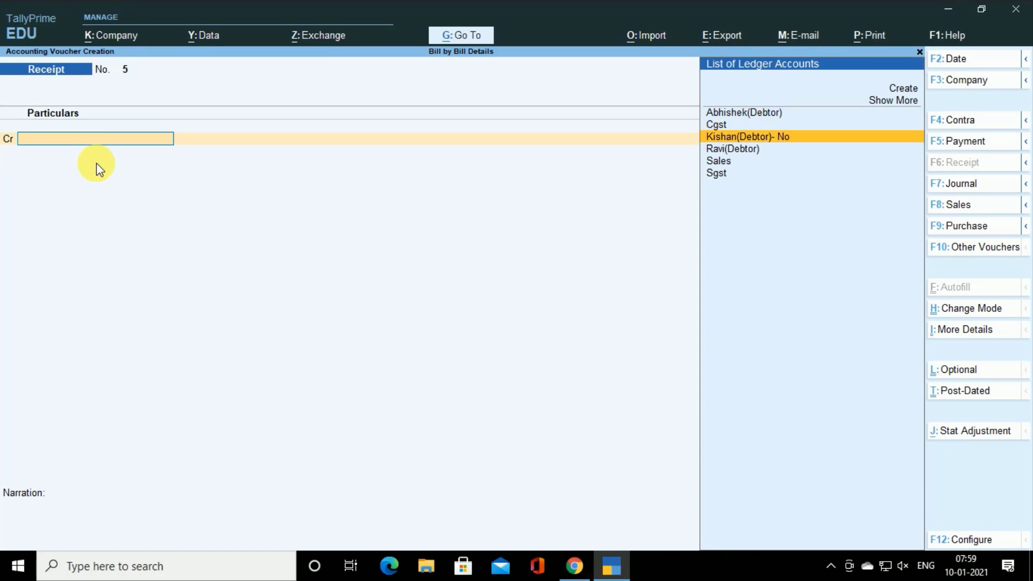
key(Return)
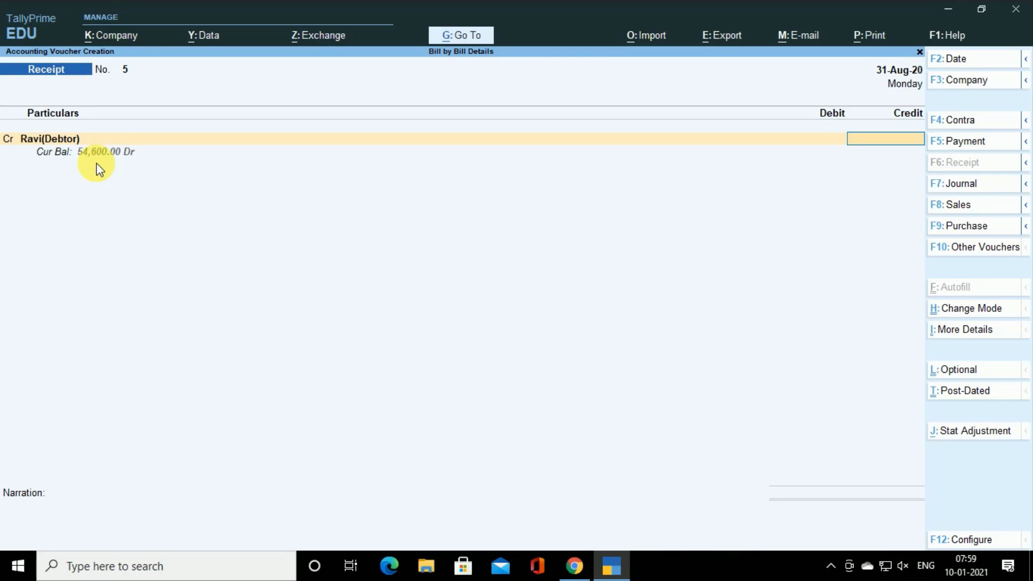
text(2400)
key(Return)
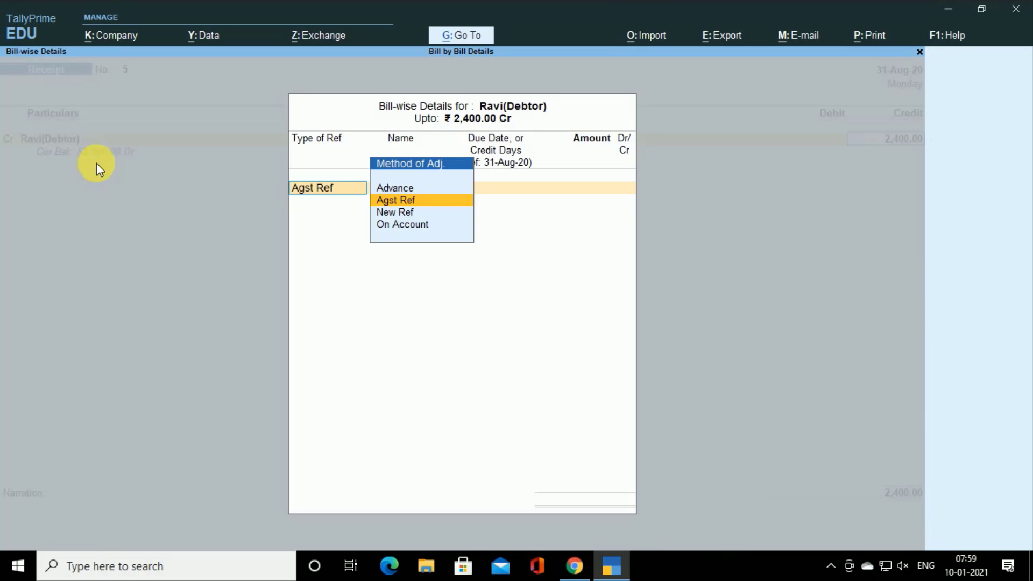
Allocate the full 2,400 of receipt 5 as Agst Ref against pending bill Ab/018.
key(Return)
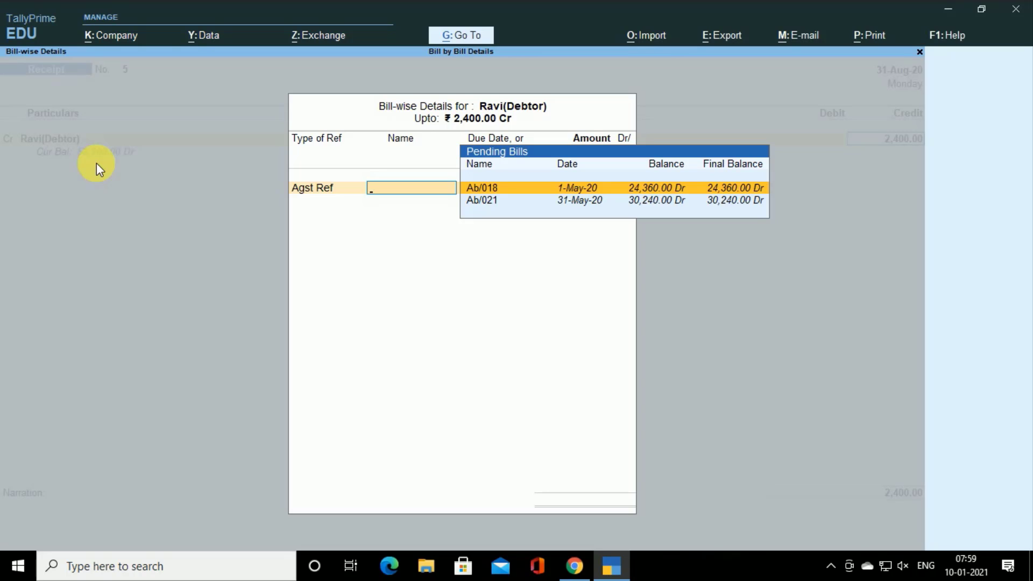
key(Return)
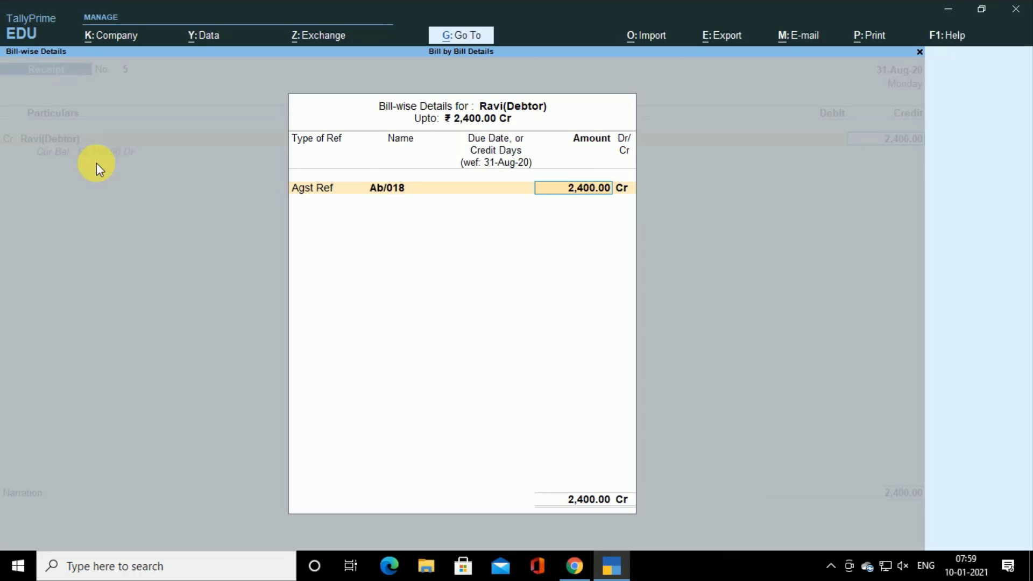
key(Return)
key(Return)
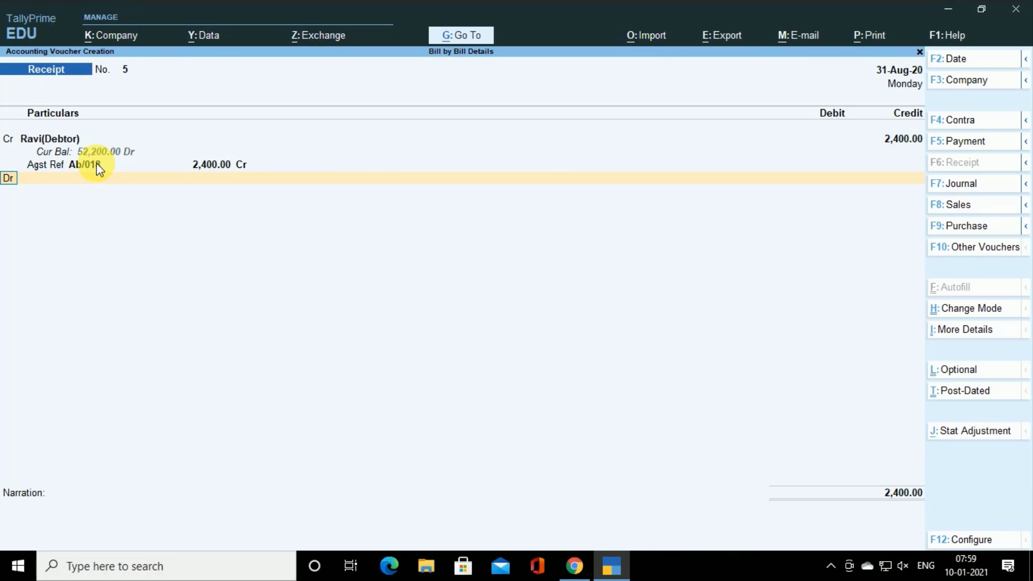
Debit Cash with 2,400 in receipt 5, leave the narration blank and accept the voucher.
key(Return)
key(Down)
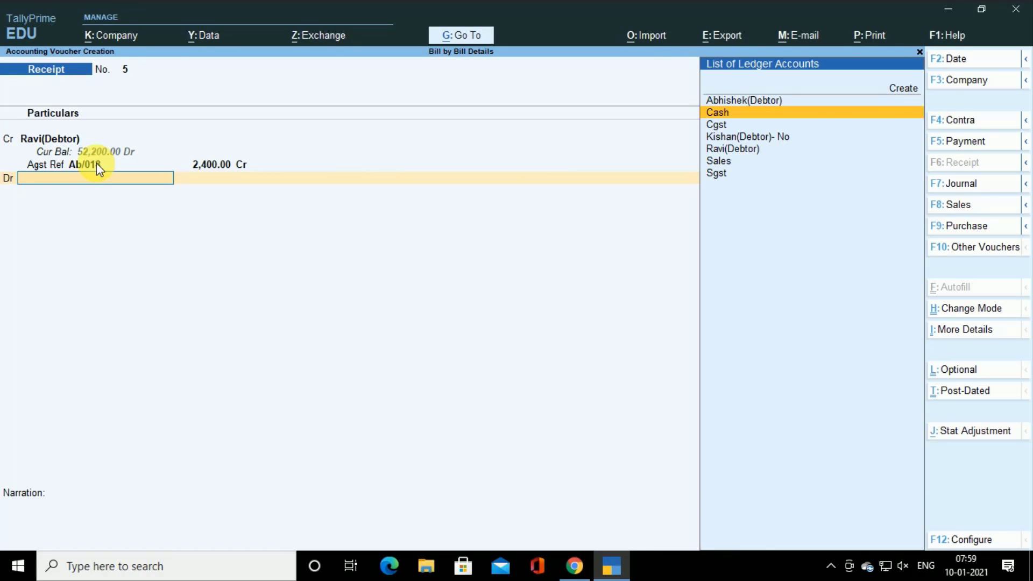
key(Return)
key(Return)
key(Return)
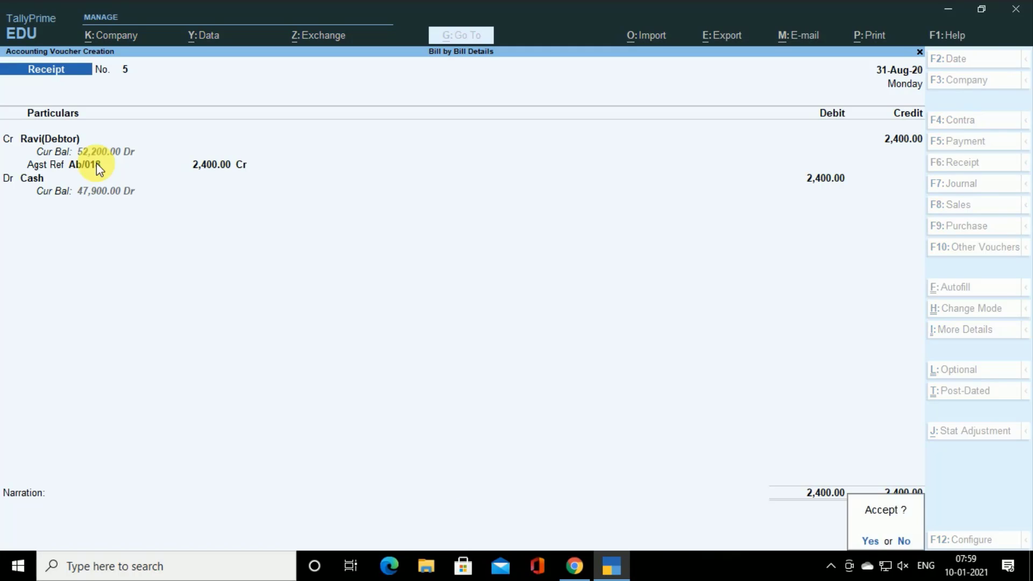
key(Return)
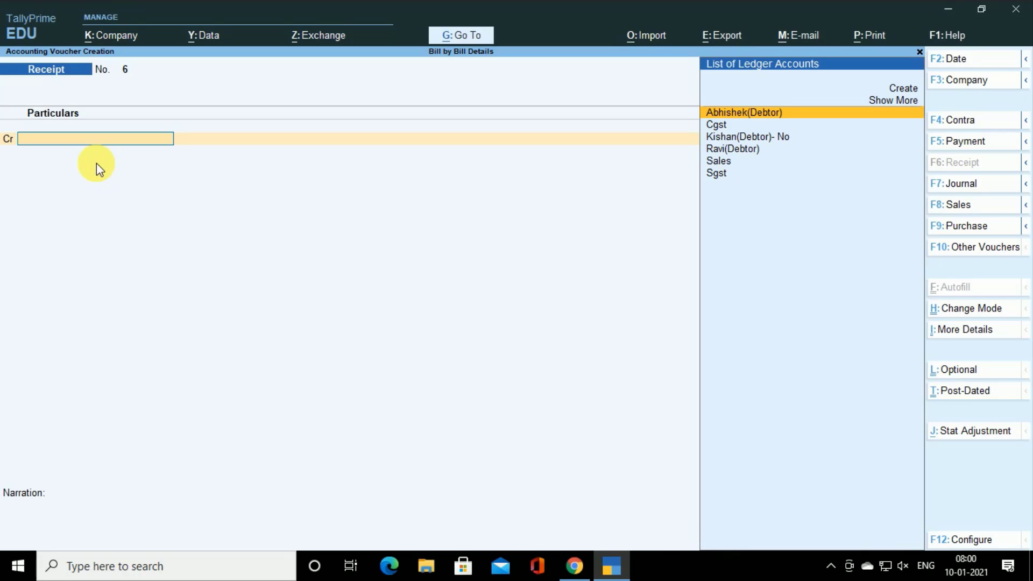
key(Down)
key(Down)
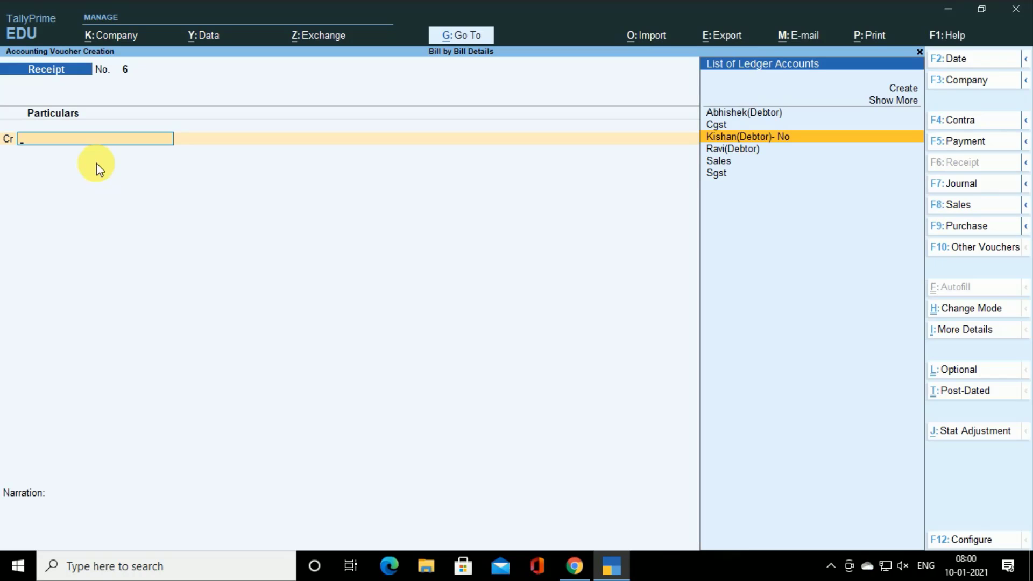
key(Down)
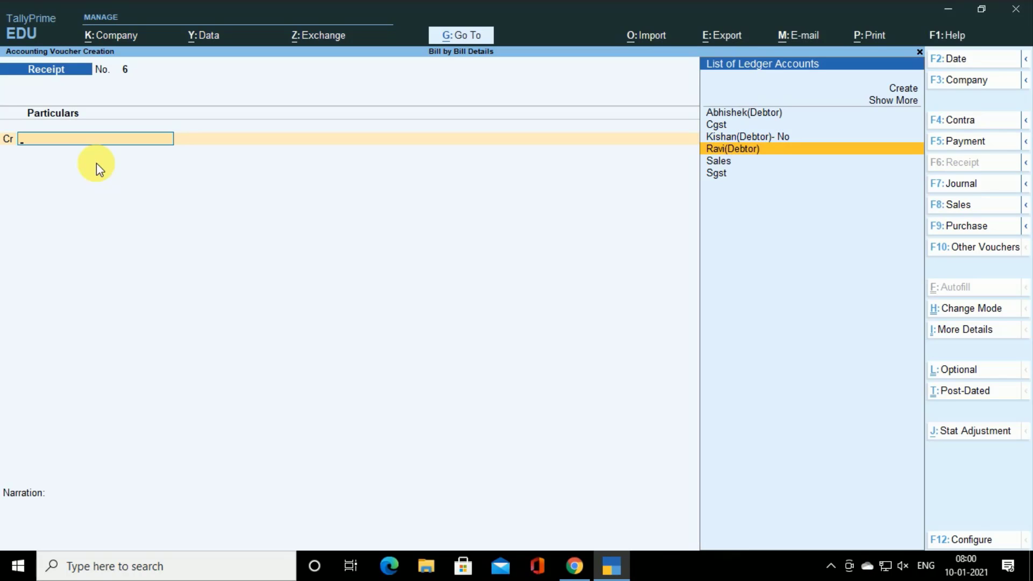
key(Up)
key(Up)
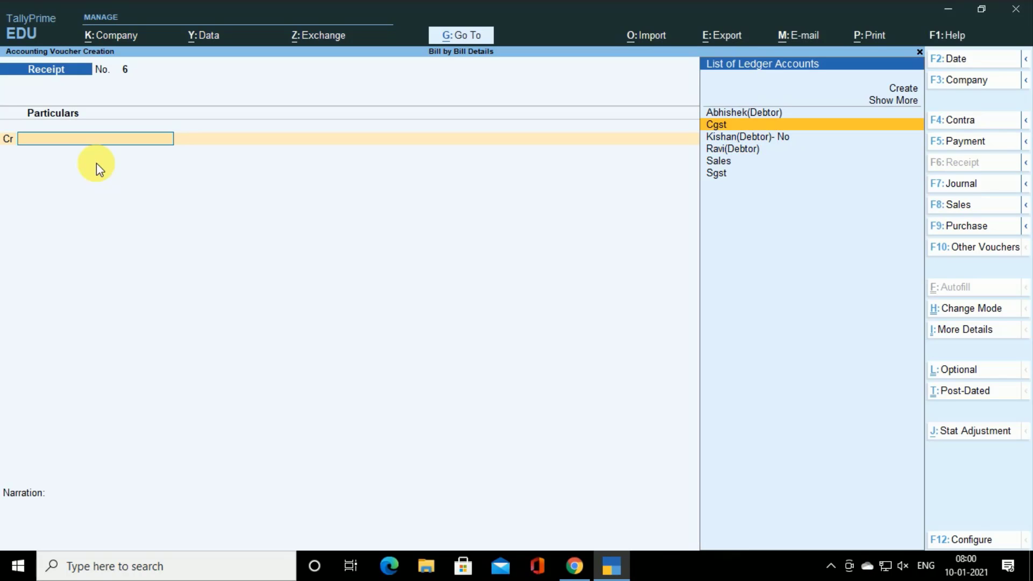
key(Up)
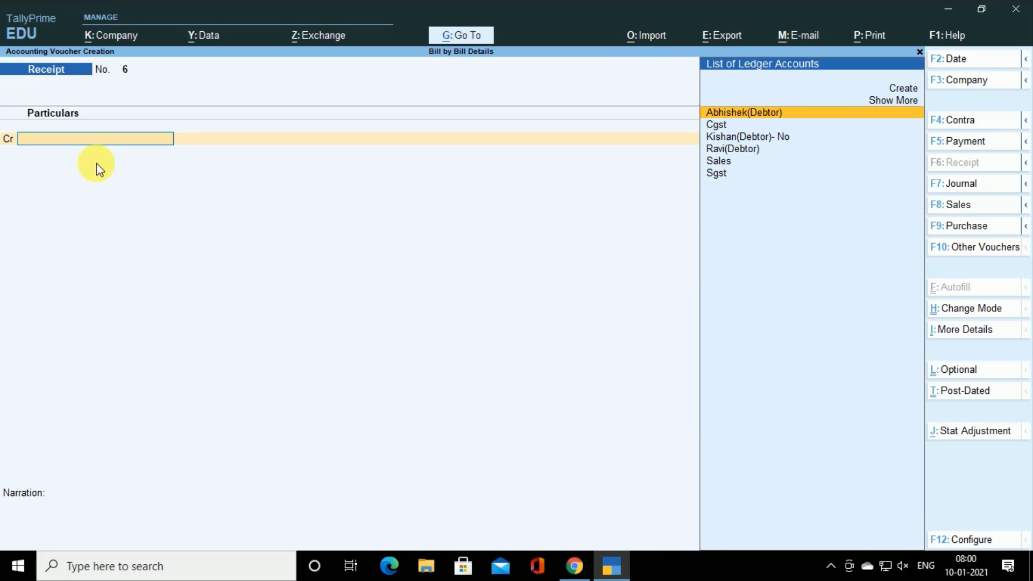
Quit the blank receipt 6 without saving and bring up the additional reports available for the company.
key(Escape)
key(y)
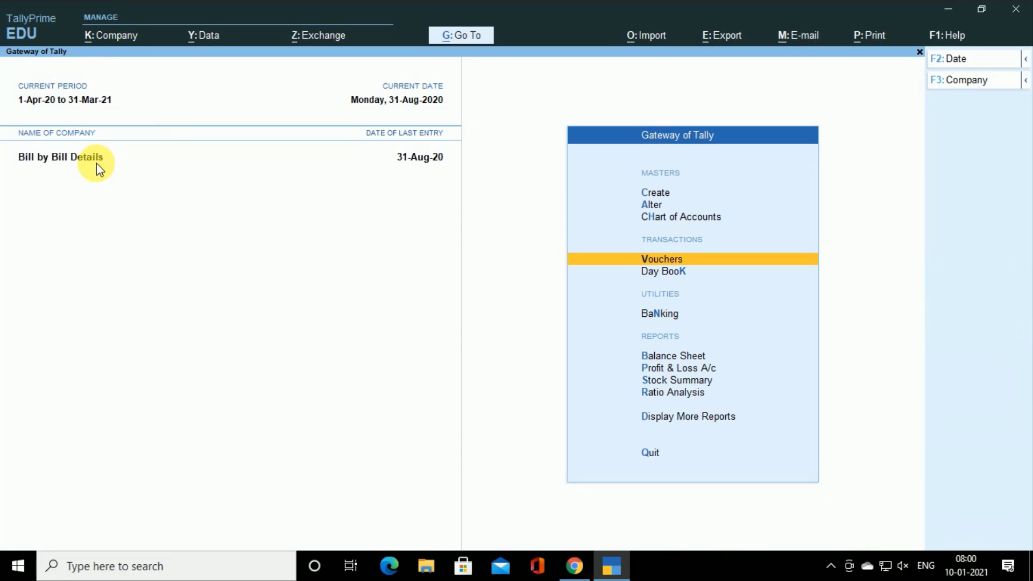
key(Down)
key(Down)
key(Down)
key(Down)
key(Down)
key(Down)
key(Down)
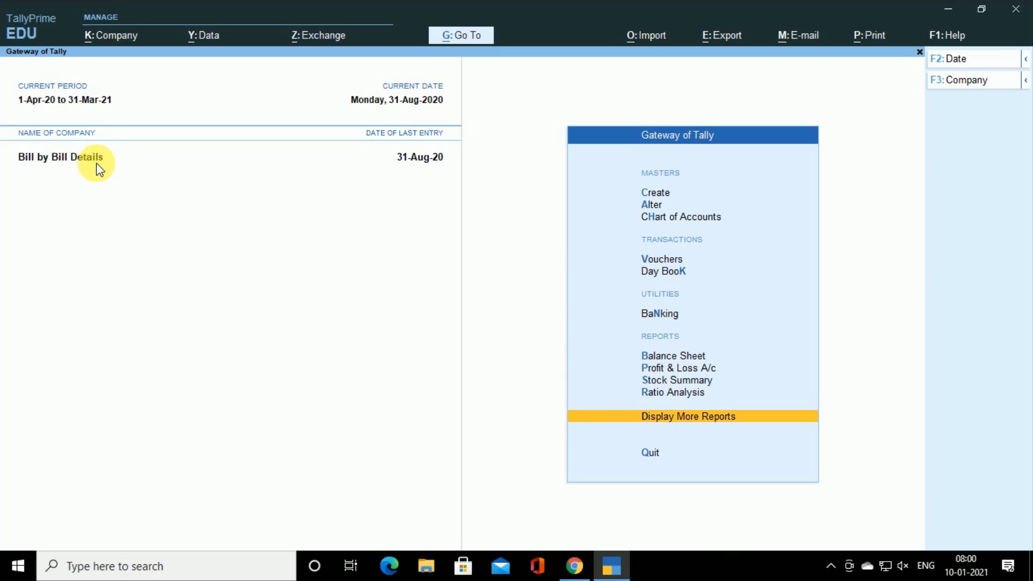
key(Return)
Open the Receivables report from the Outstandings in Statements of Accounts.
key(Down)
key(Down)
key(Down)
key(Down)
key(Down)
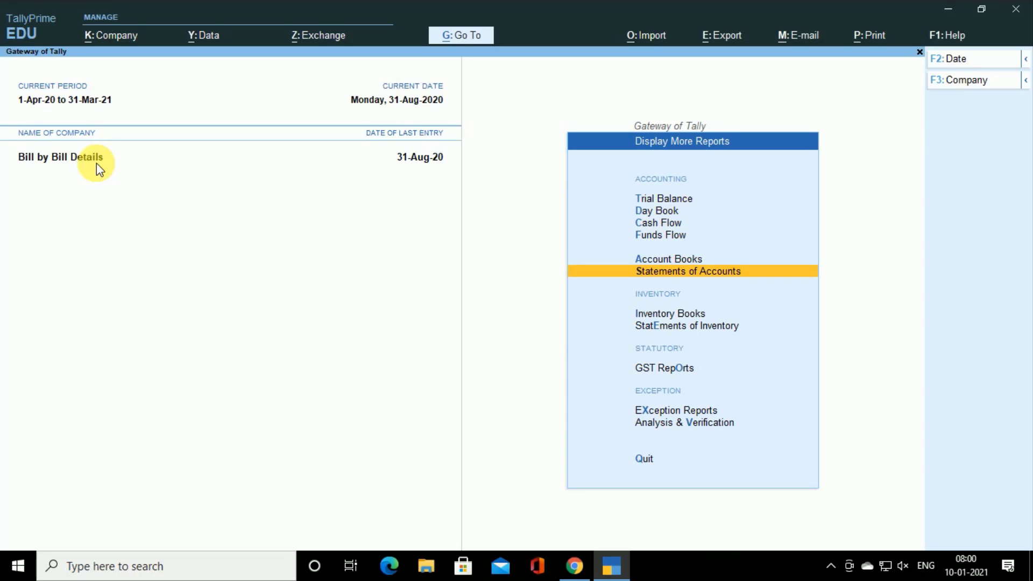
key(Return)
key(Return)
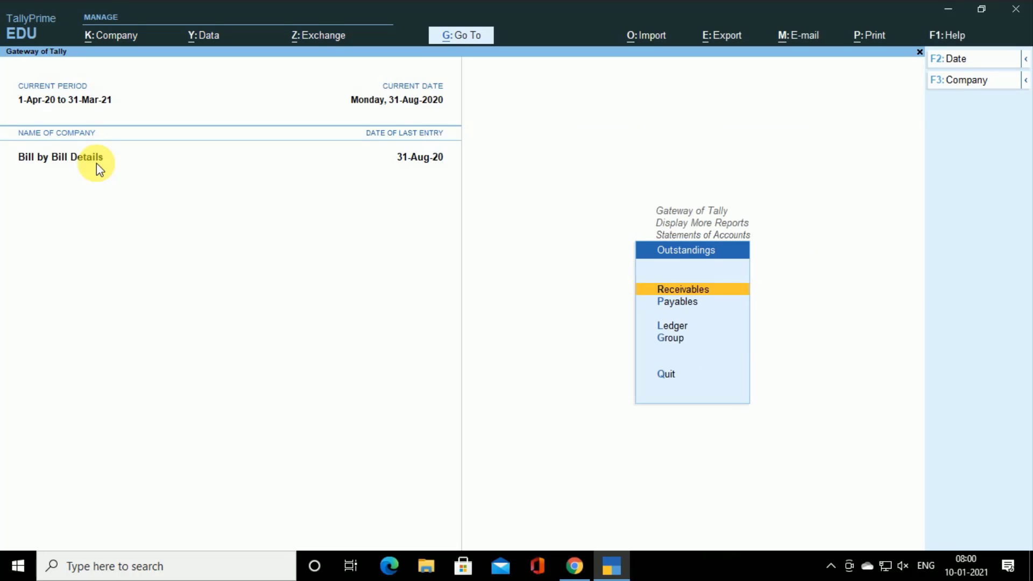
key(Return)
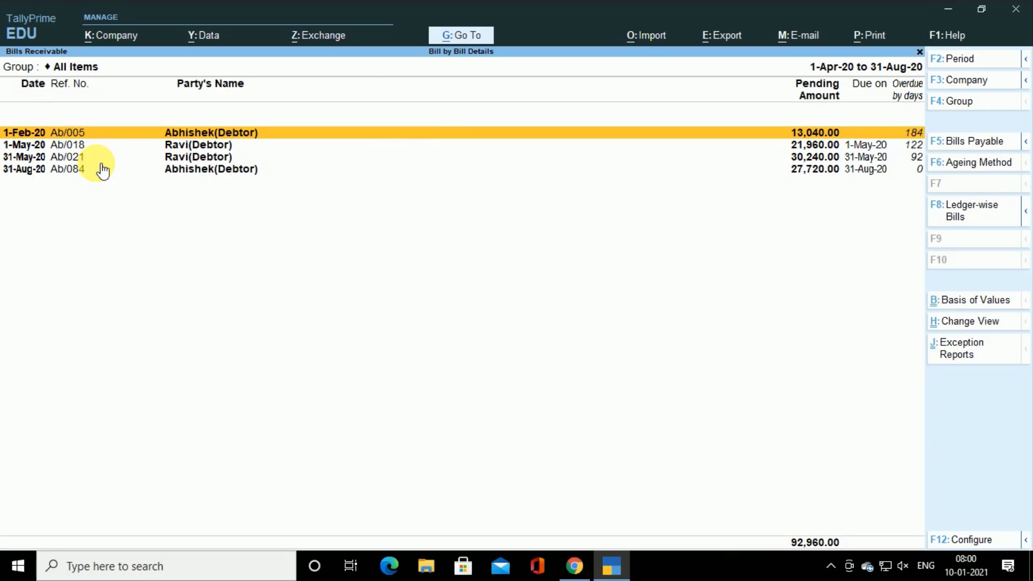
Show the Bills Receivable report ledger-wise and in detailed format.
key(F8)
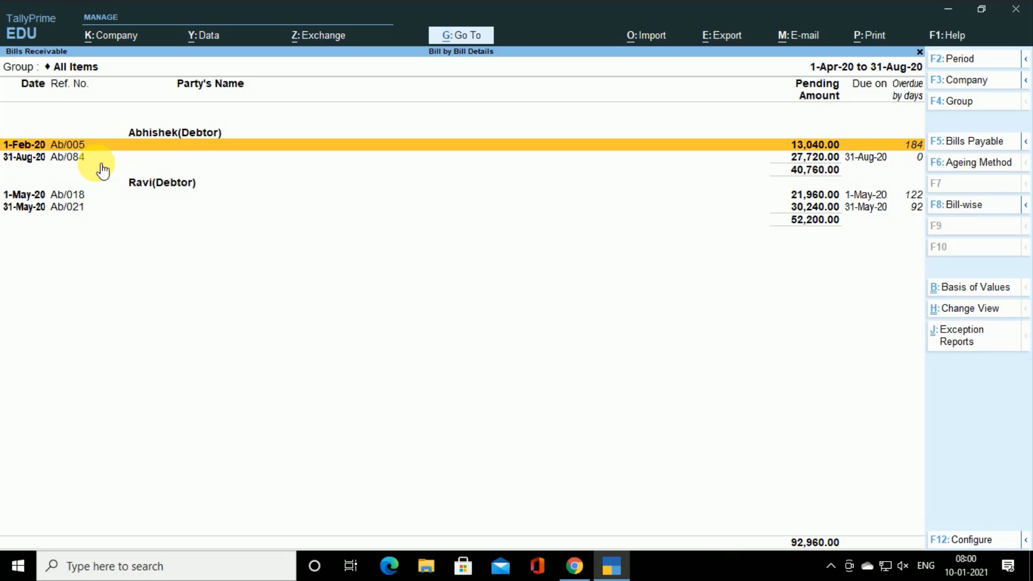
key(alt)
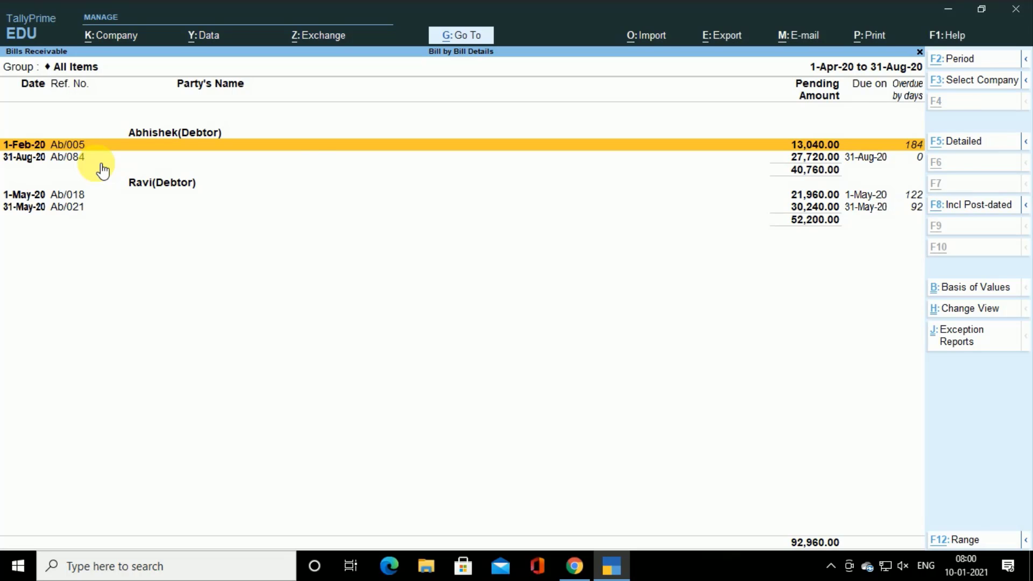
key(alt+F5)
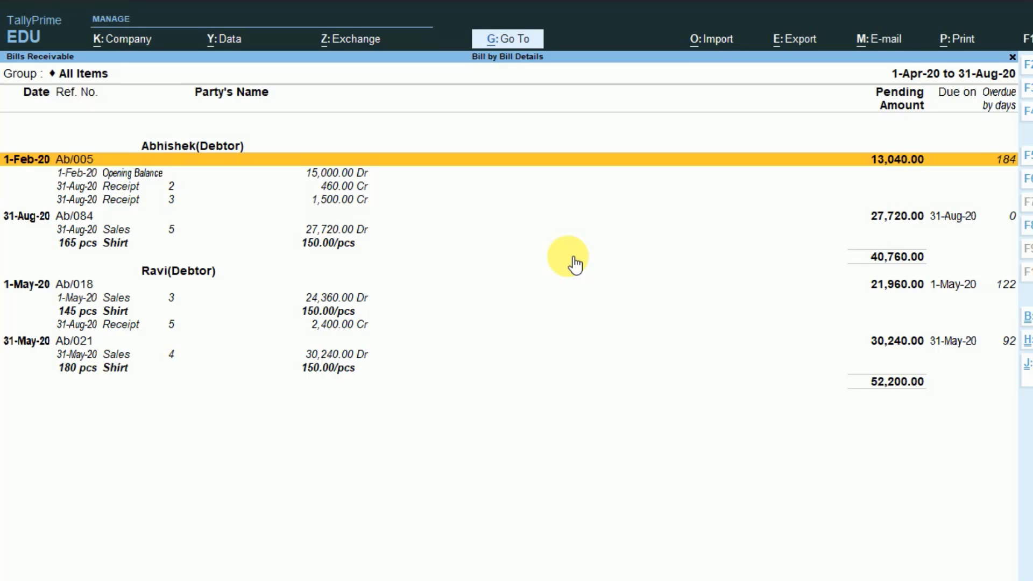
Examine the opening balance, sales and receipt entries under each debtor's pending bills, from Ab/005 to Ab/021.
key(Down)
key(Down)
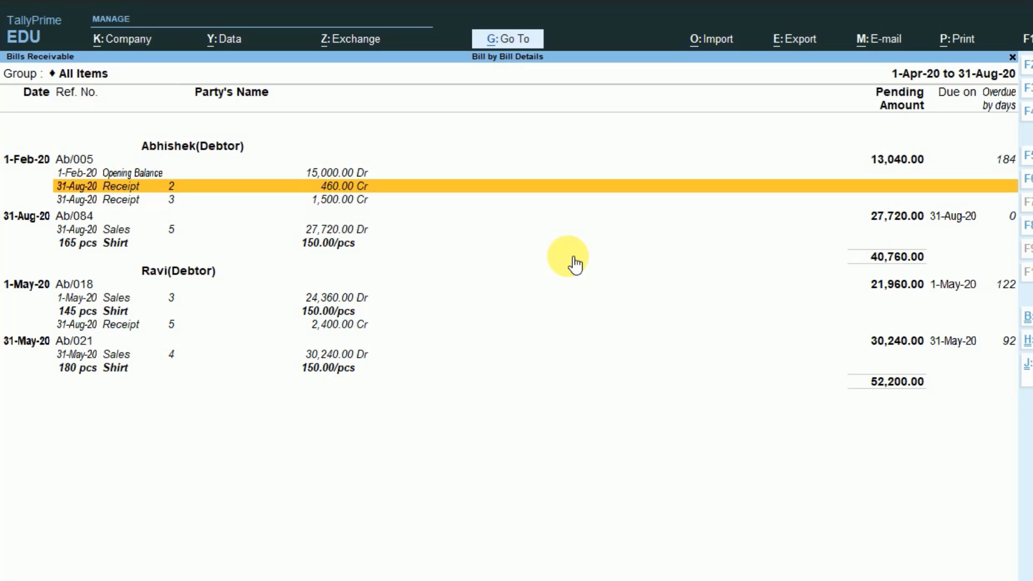
key(Down)
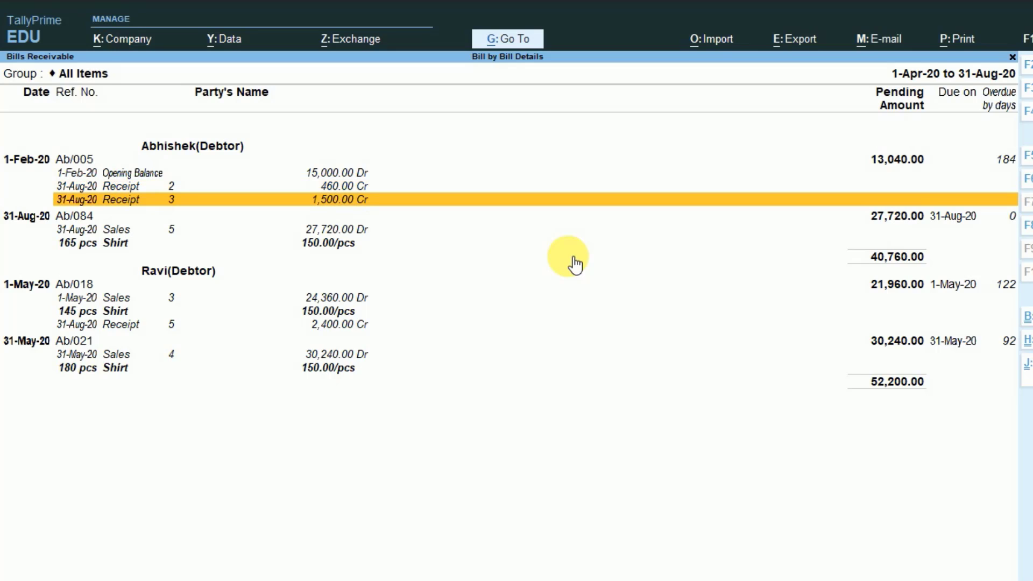
key(Down)
key(Down)
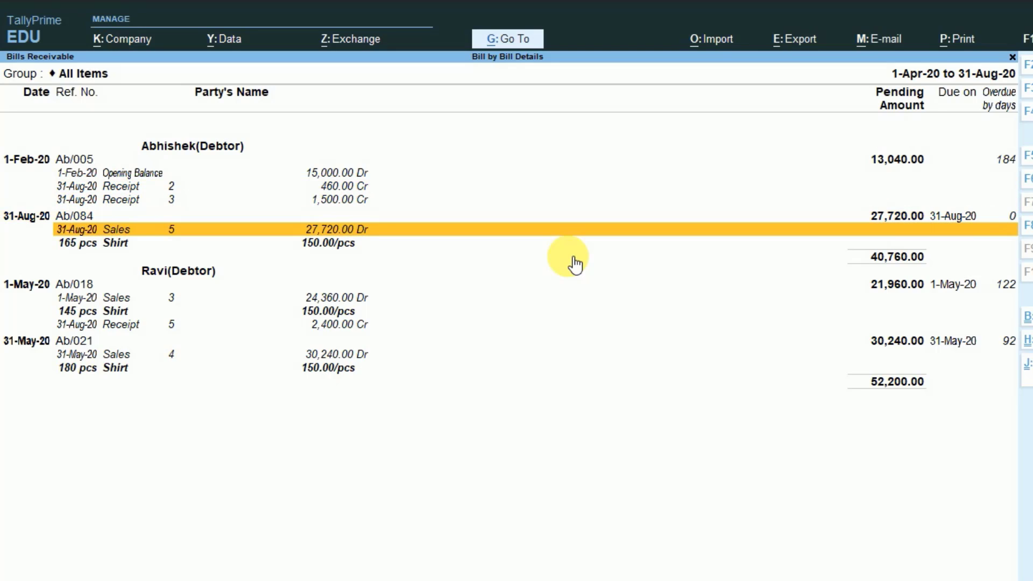
key(Down)
key(Down)
key(Down)
key(Down)
key(Down)
key(Down)
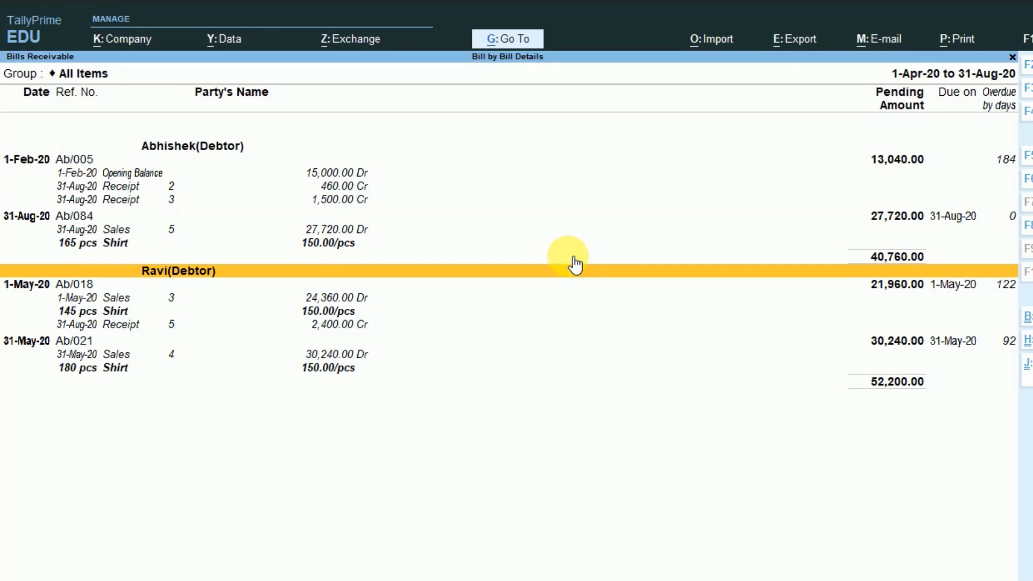
key(Down)
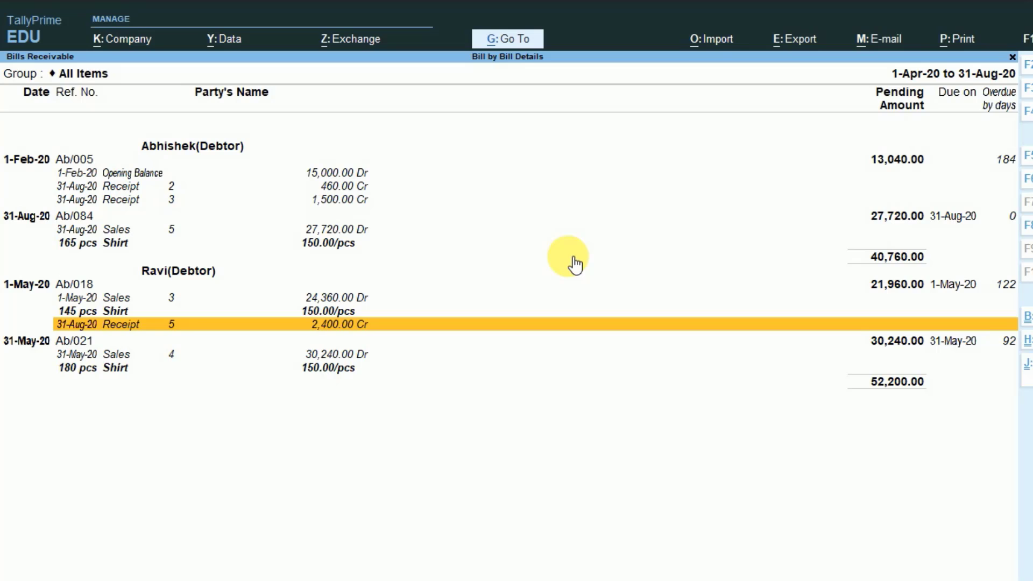
key(Down)
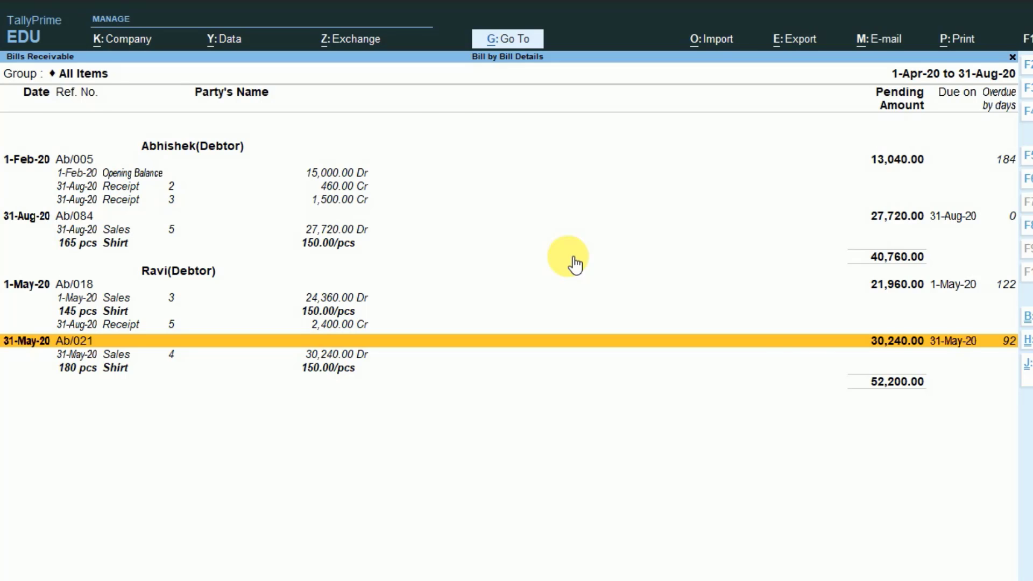
Leave the Bills Receivable report and bring up a blank receipt voucher.
key(Escape)
key(Escape)
key(Escape)
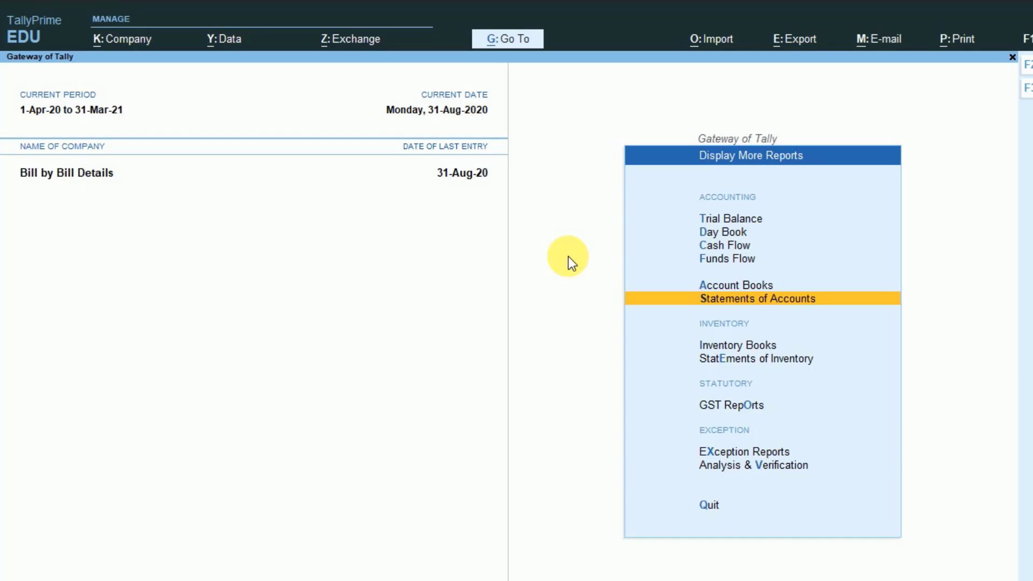
key(Escape)
key(Up)
key(Up)
key(Up)
key(Up)
key(Up)
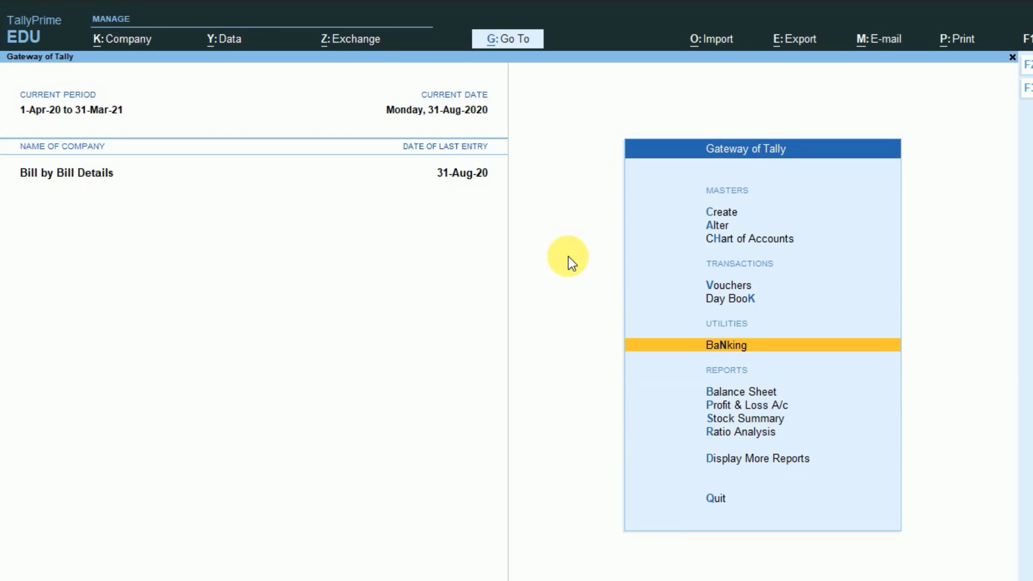
key(Up)
key(Up)
key(Return)
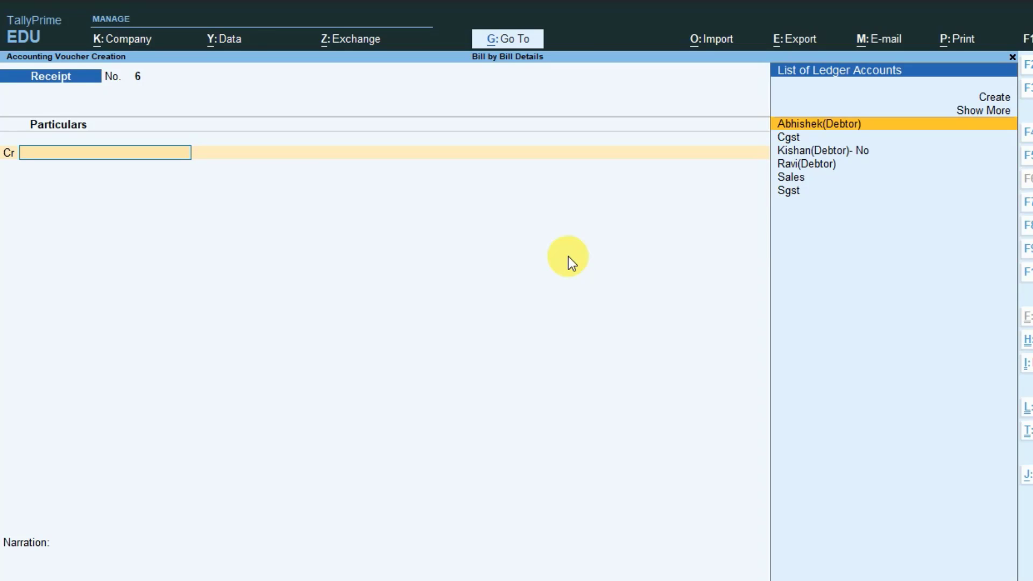
Credit 1,800 to the first debtor in the ledger list as an Advance with the reference Adv/001.
key(Return)
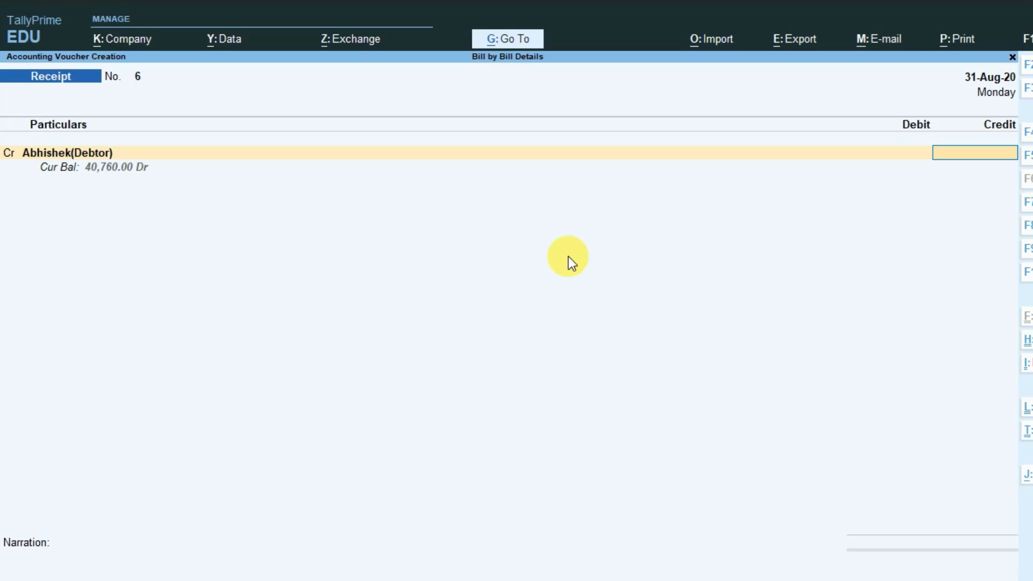
text(1800)
key(Return)
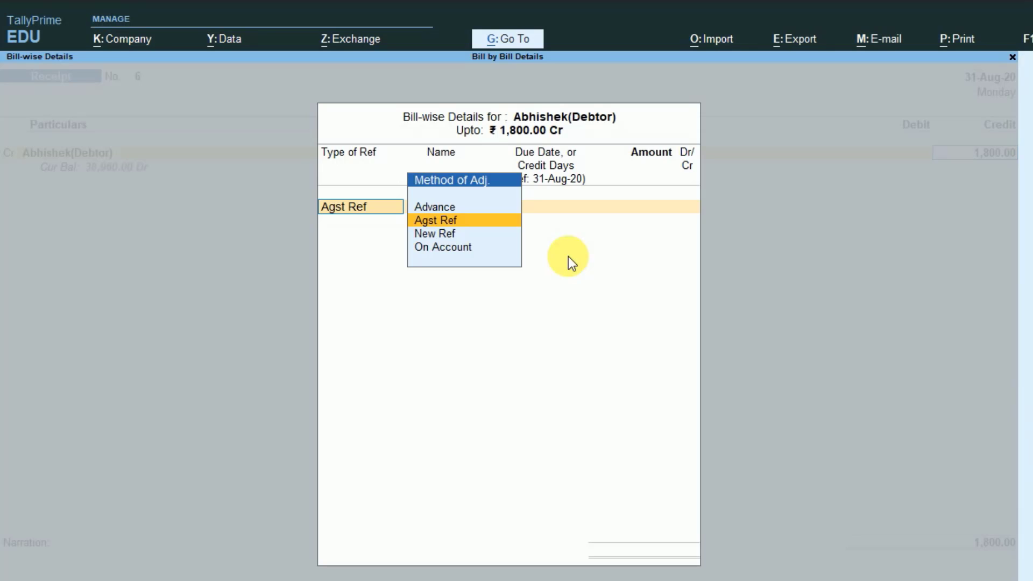
key(Up)
key(Return)
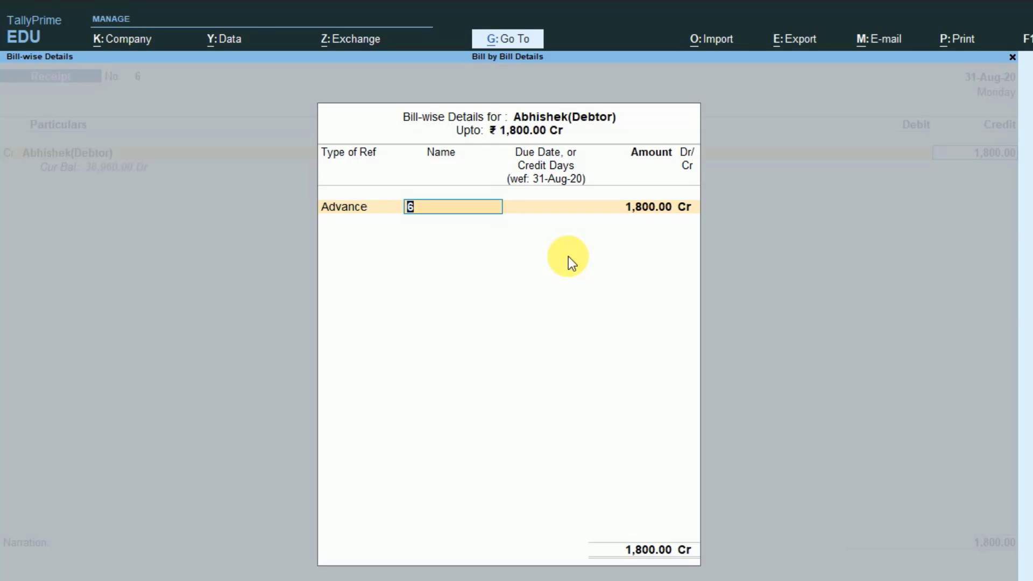
text(Adv/001)
key(Return)
key(Return)
key(Return)
key(Return)
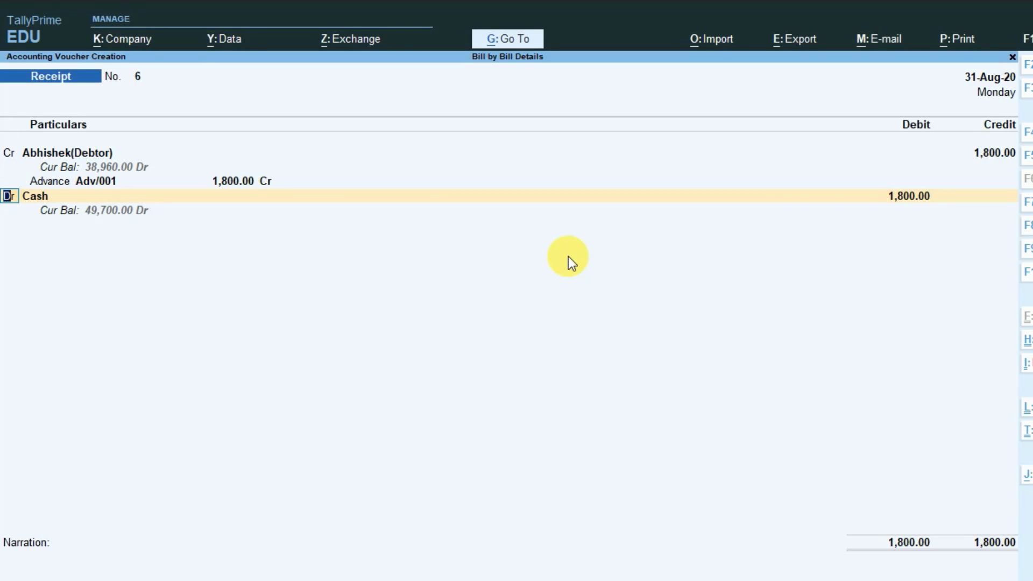
Keep Cash as the debit account for 1,800, leave the narration blank and save receipt 6.
key(Return)
key(Return)
key(Return)
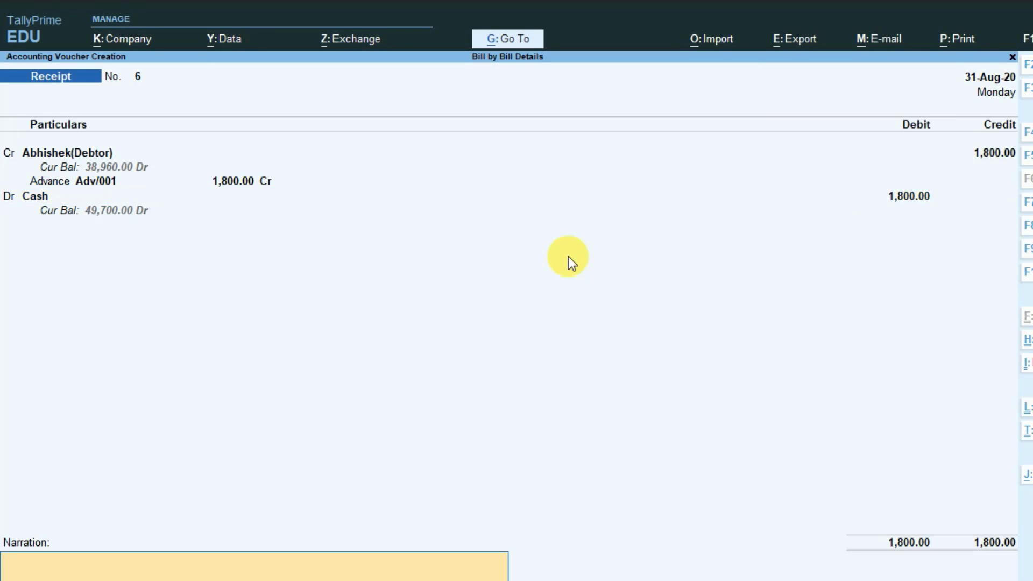
key(Return)
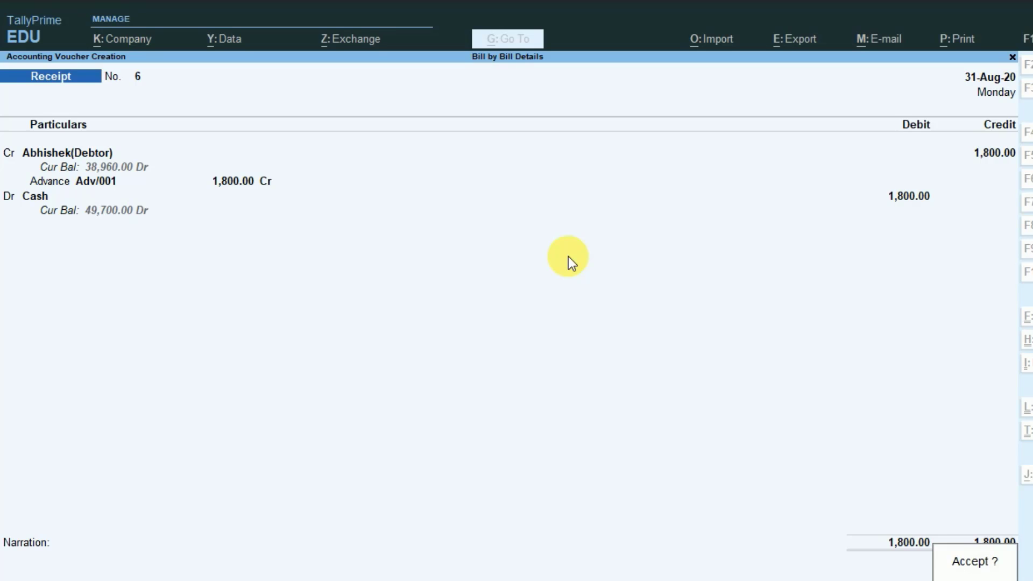
key(Return)
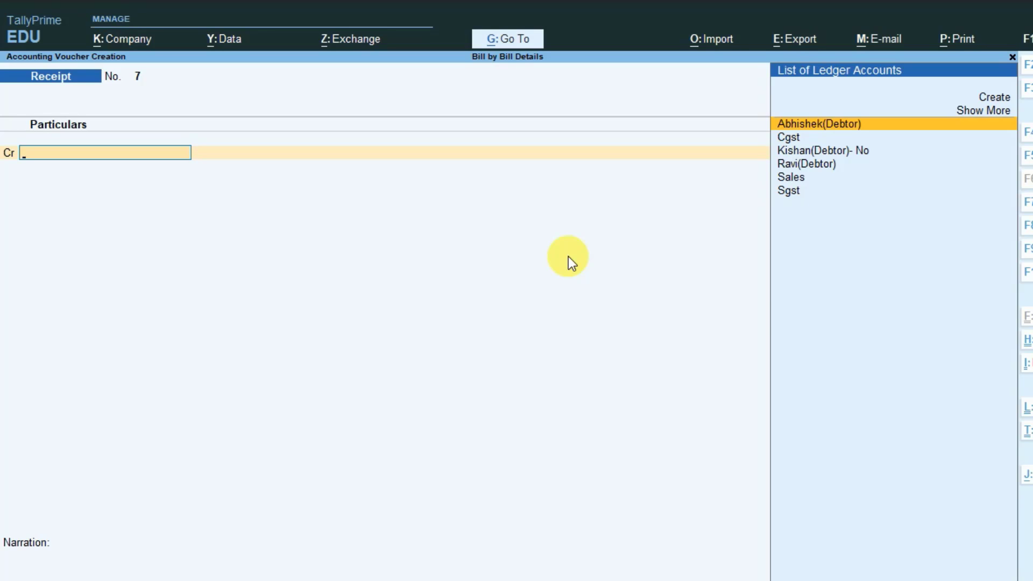
Set both the voucher date and the effective date of receipt 7 to 1-10-2020.
key(F2)
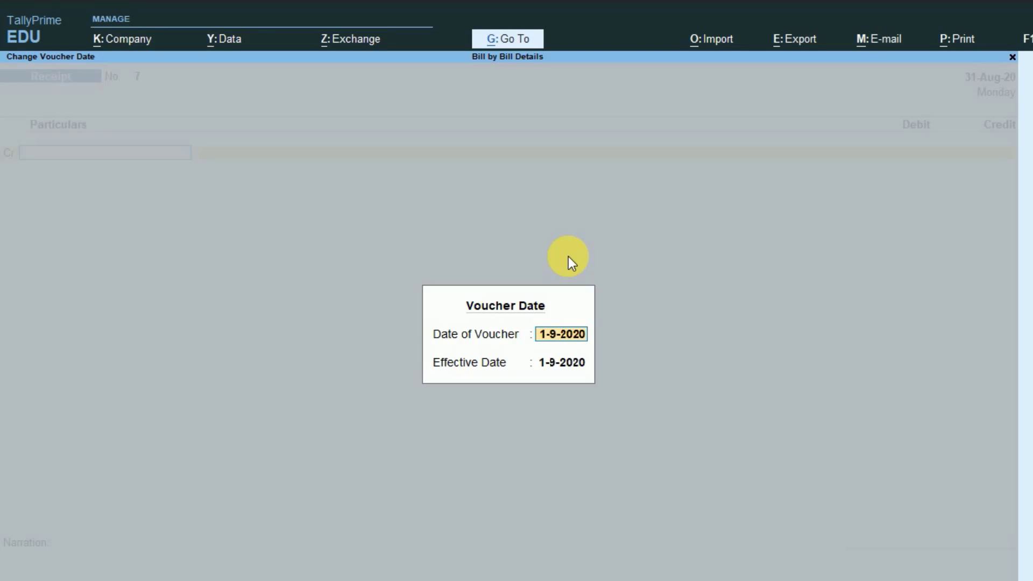
text(1.10)
key(Return)
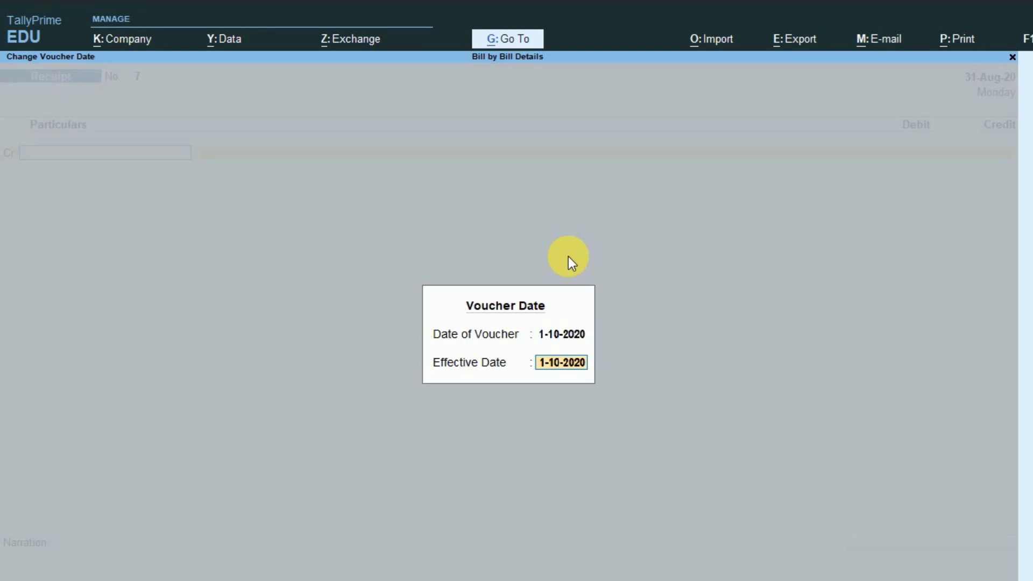
key(Return)
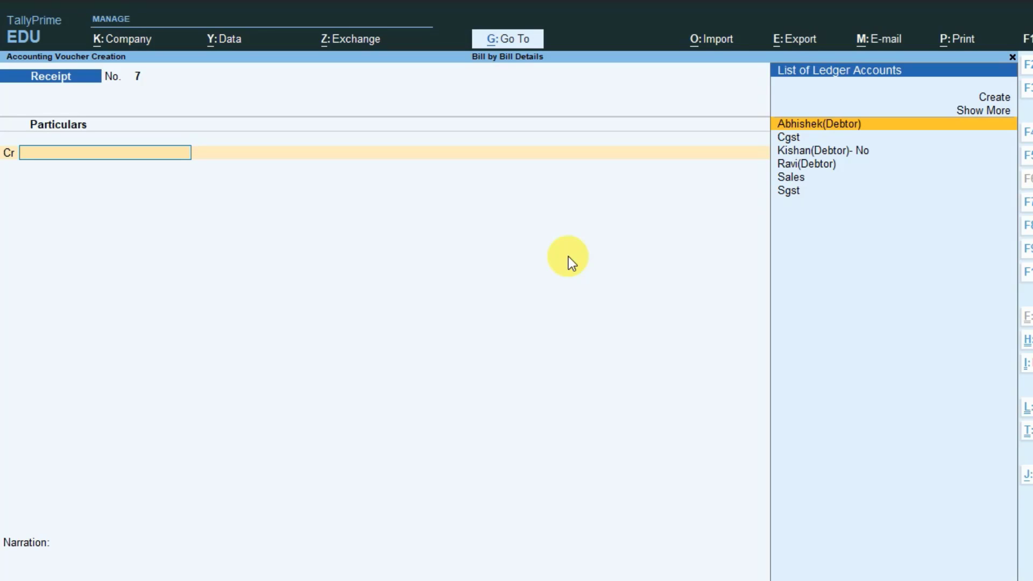
Credit 16,000 to the first debtor in the ledger list and adjust the 1,800 Dr advance Adv/001 as Agst Ref.
key(Return)
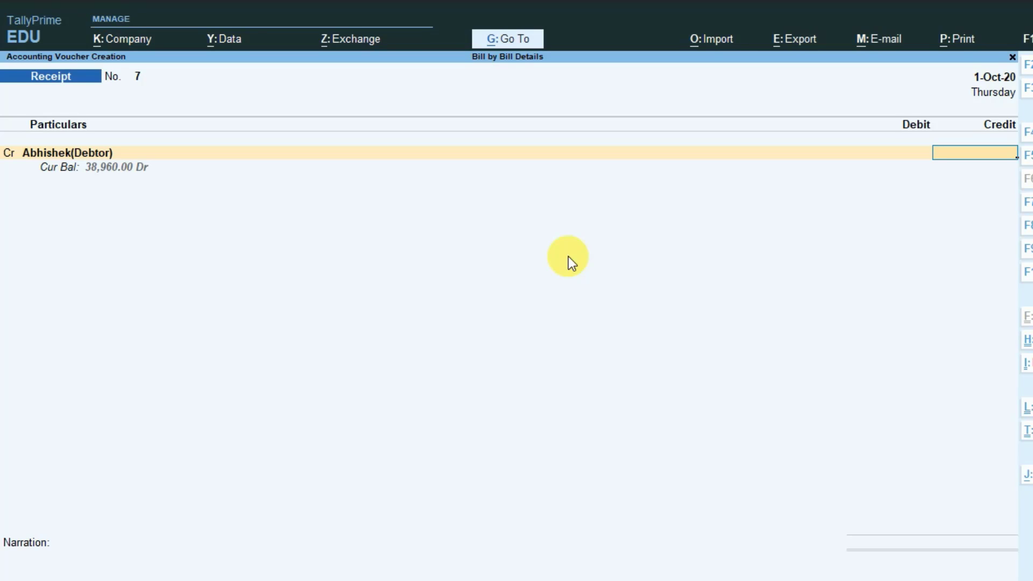
text(16000)
key(Return)
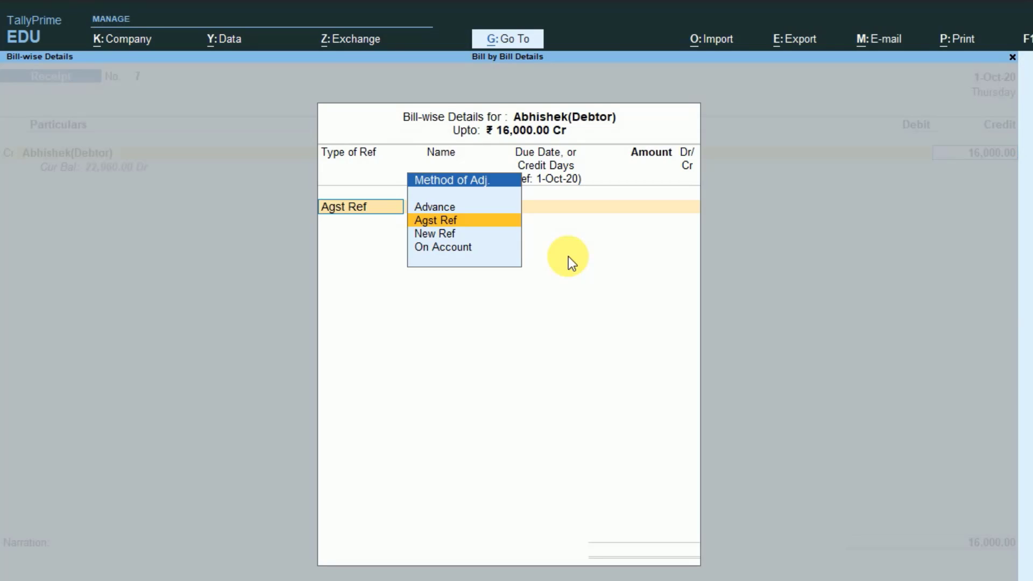
key(Return)
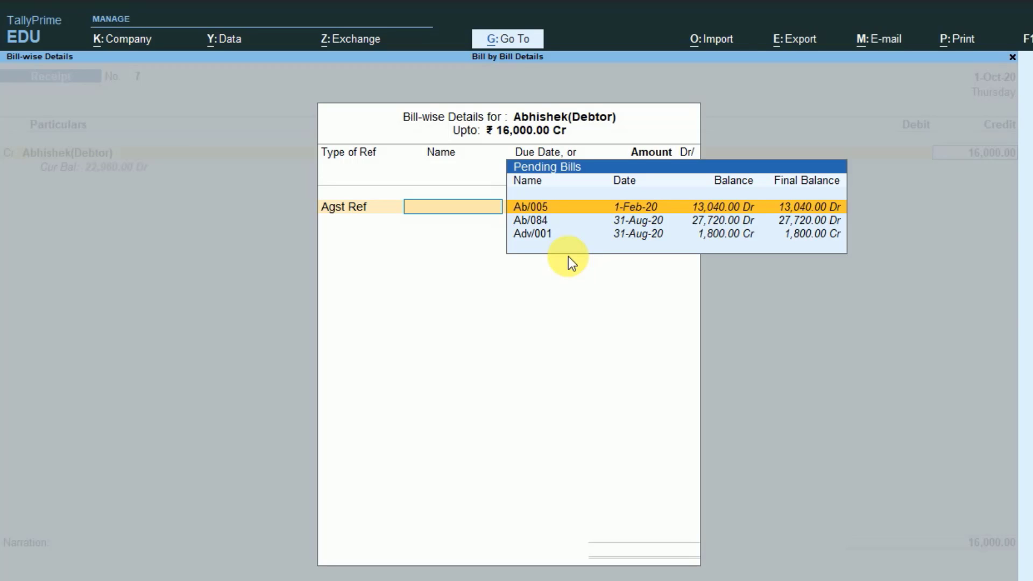
key(Down)
key(Down)
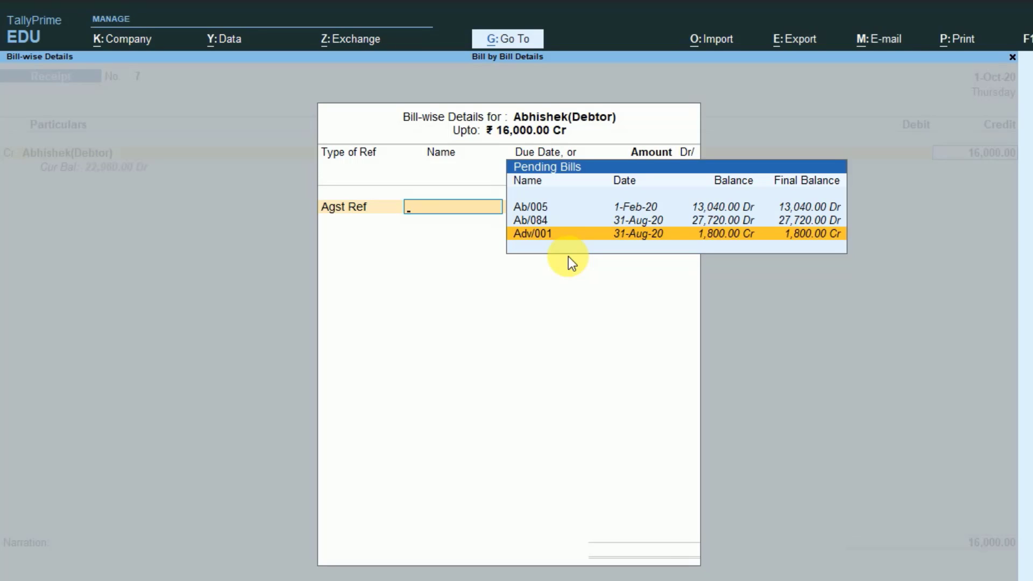
key(Return)
key(Return)
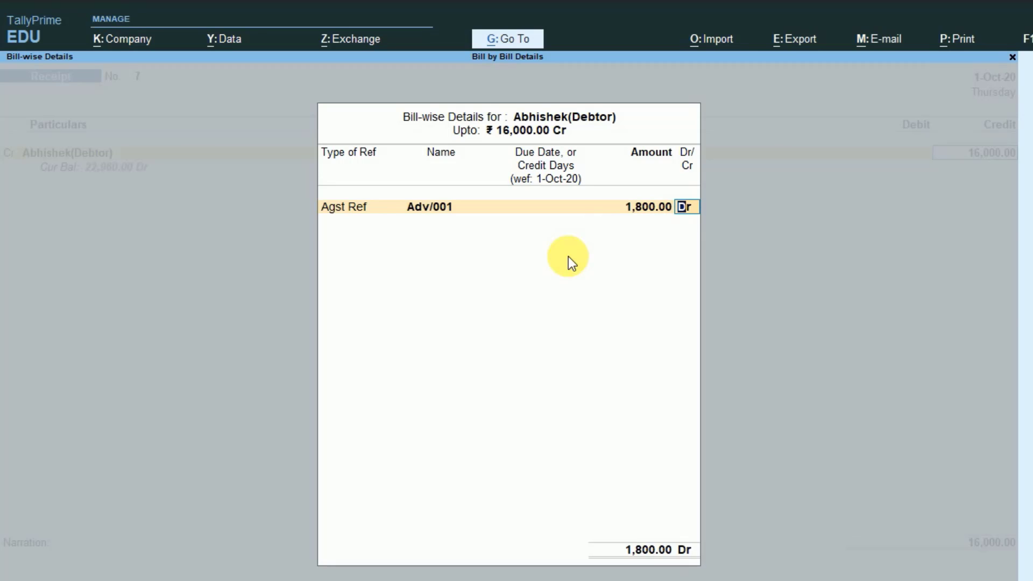
key(Return)
Allocate 13,040 Cr against bill Ab/005 and the remaining 4,760 Cr against bill Ab/084.
key(Return)
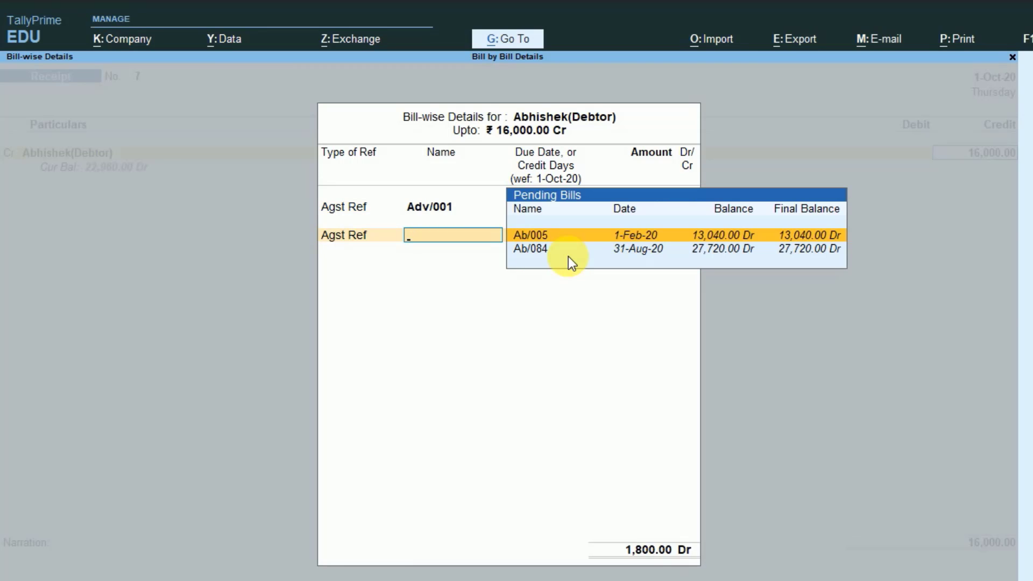
key(Return)
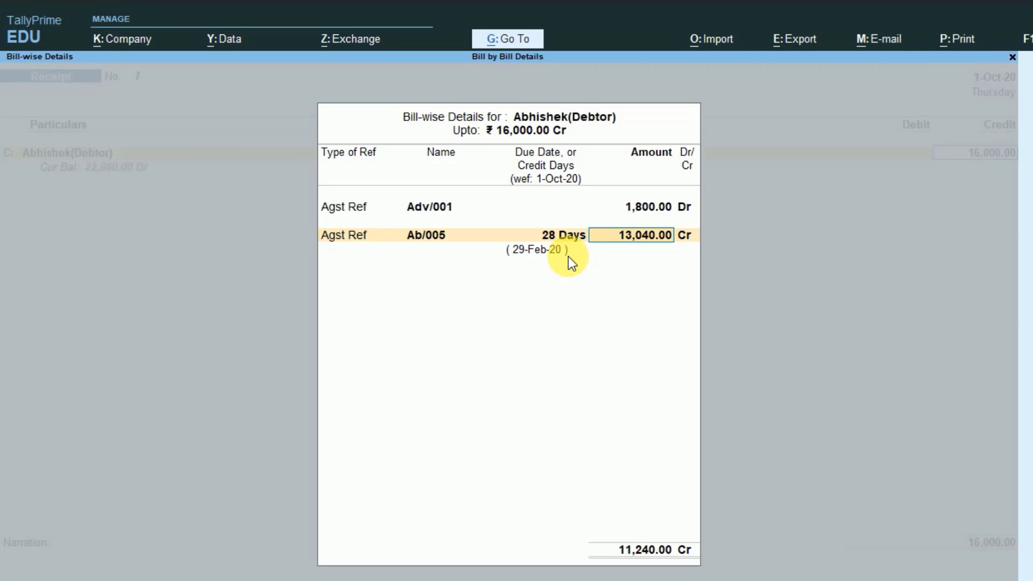
key(Return)
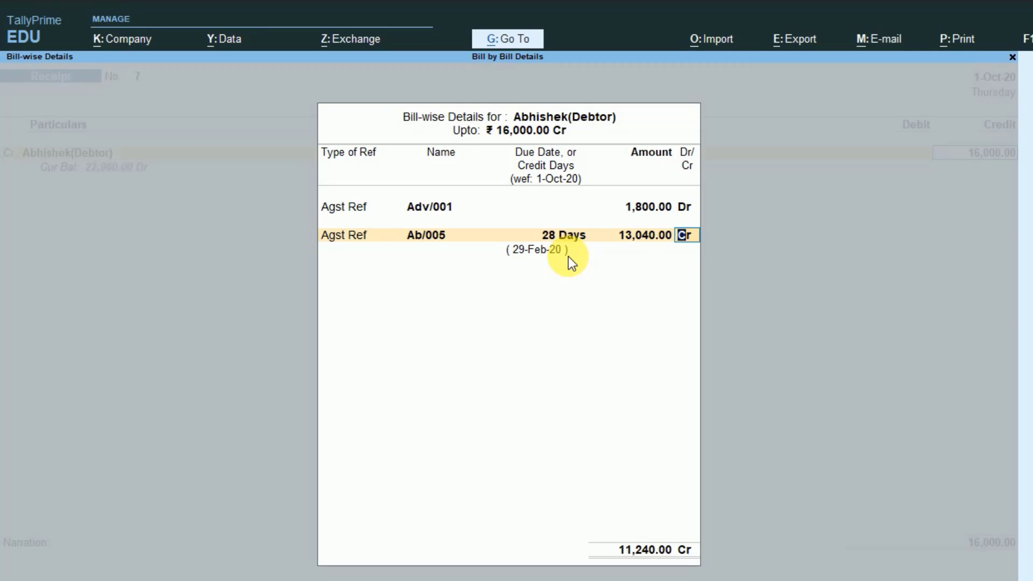
key(Return)
key(Return)
key(Return)
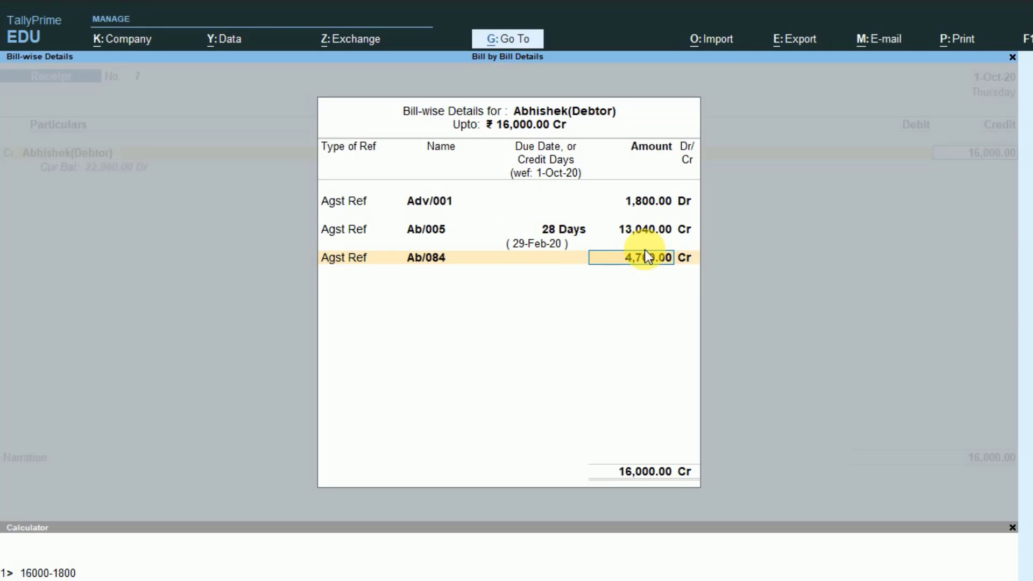
key(Return)
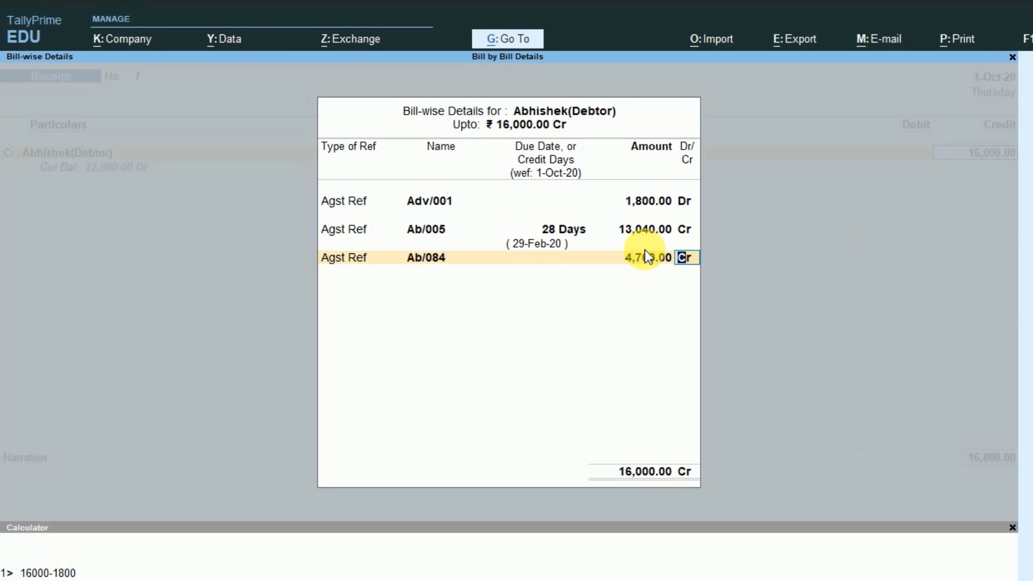
key(Return)
key(Return)
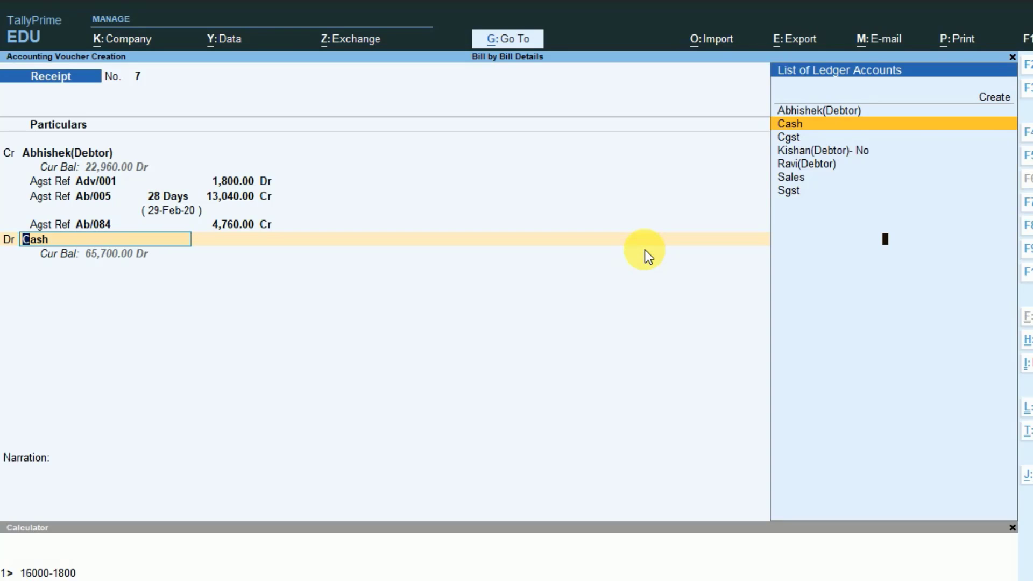
Debit Cash with 16,000, leave the narration blank and save receipt 7.
key(Return)
key(Return)
key(Return)
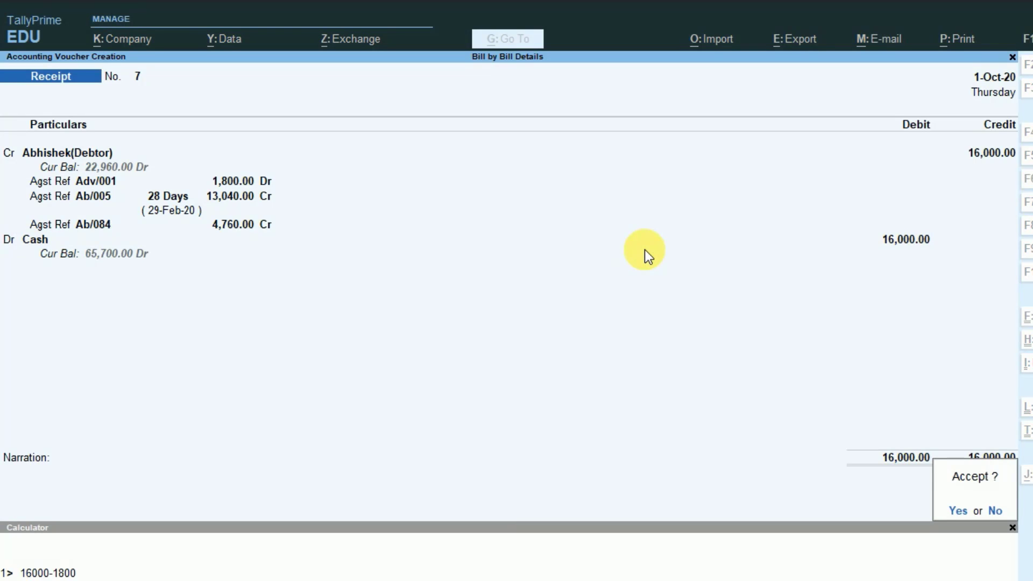
key(Return)
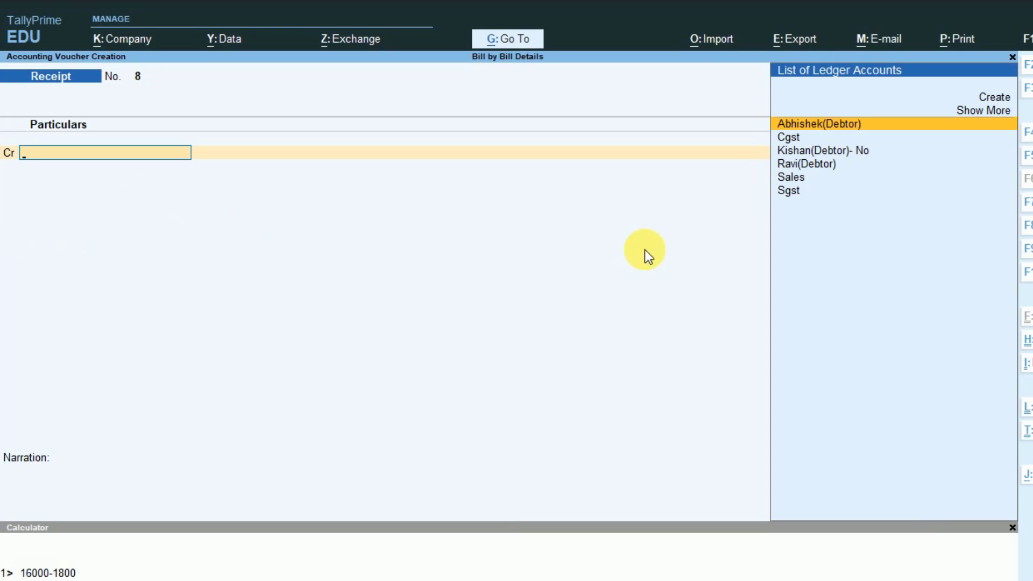
Close the calculator and credit 1,600 to the first debtor in receipt 8 as Agst Ref against bill Ab/084.
click(1013, 527)
key(Return)
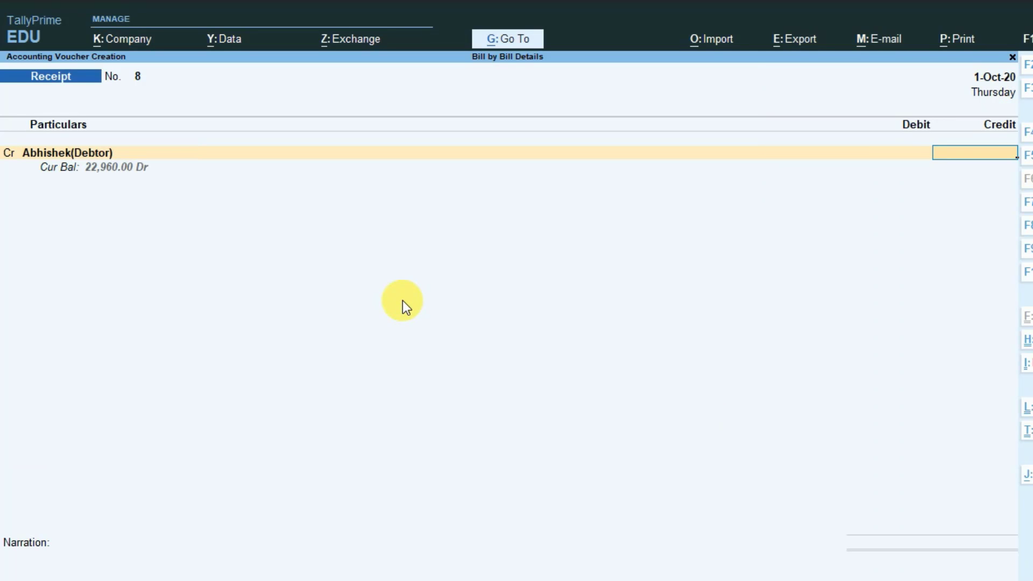
text(1600)
key(Return)
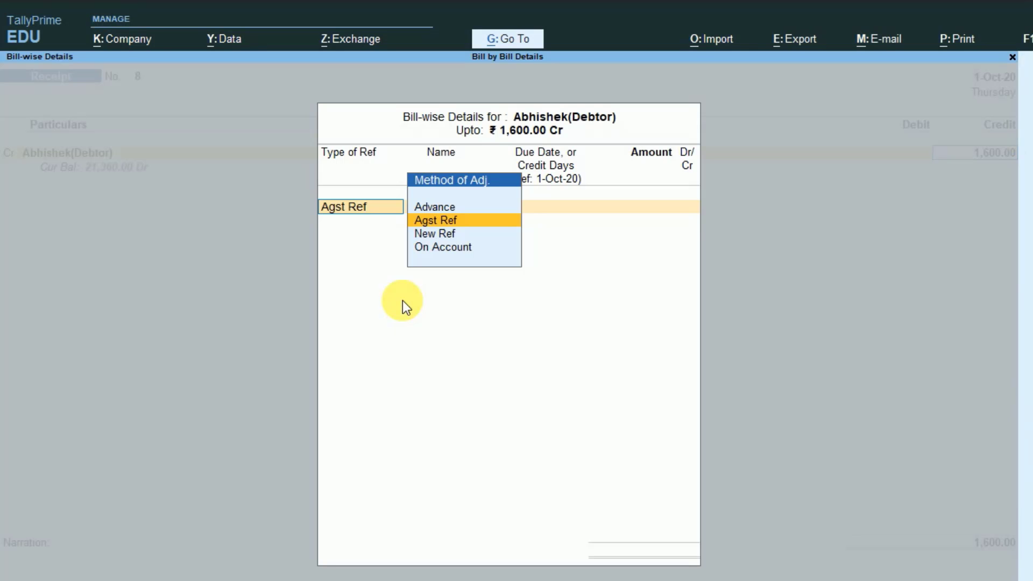
key(Return)
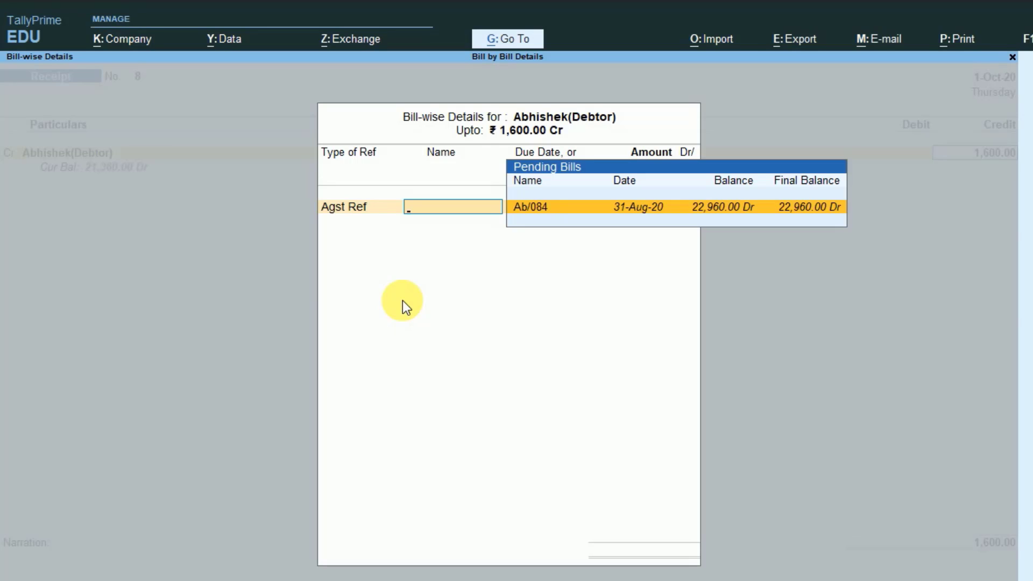
key(Return)
key(Return)
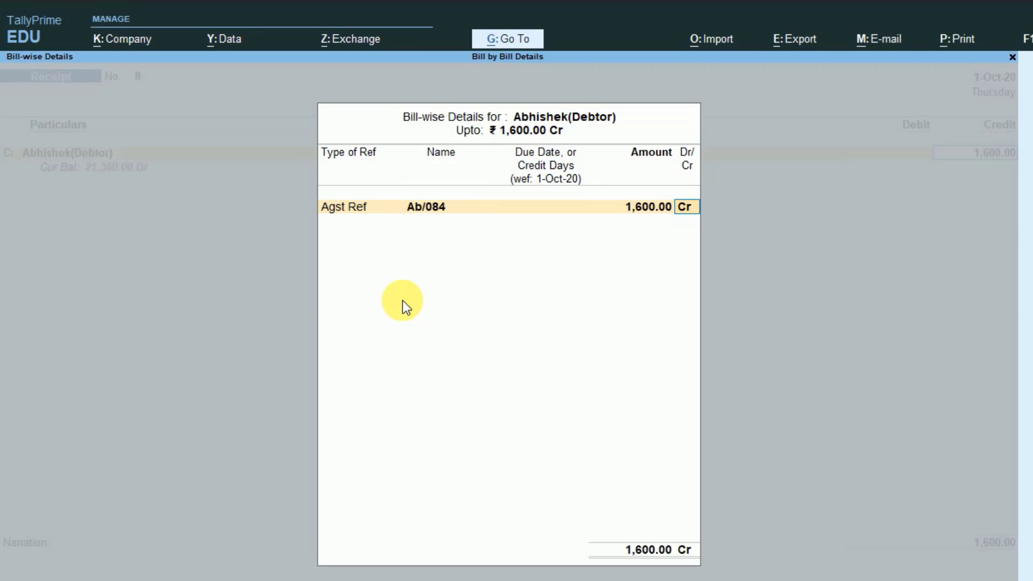
key(Return)
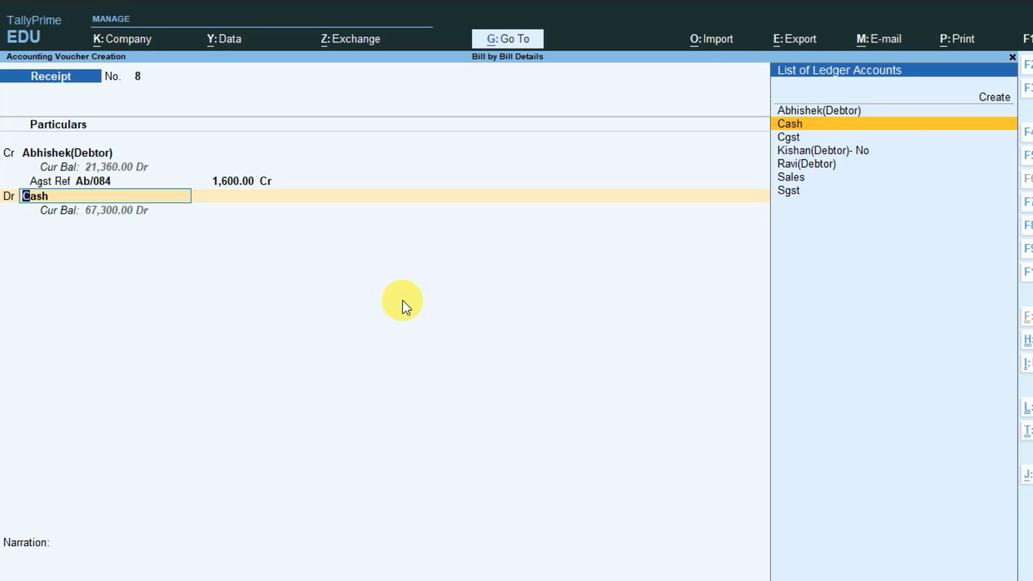
Debit Cash with 1,600, leave the narration blank and save receipt 8.
key(Return)
key(Return)
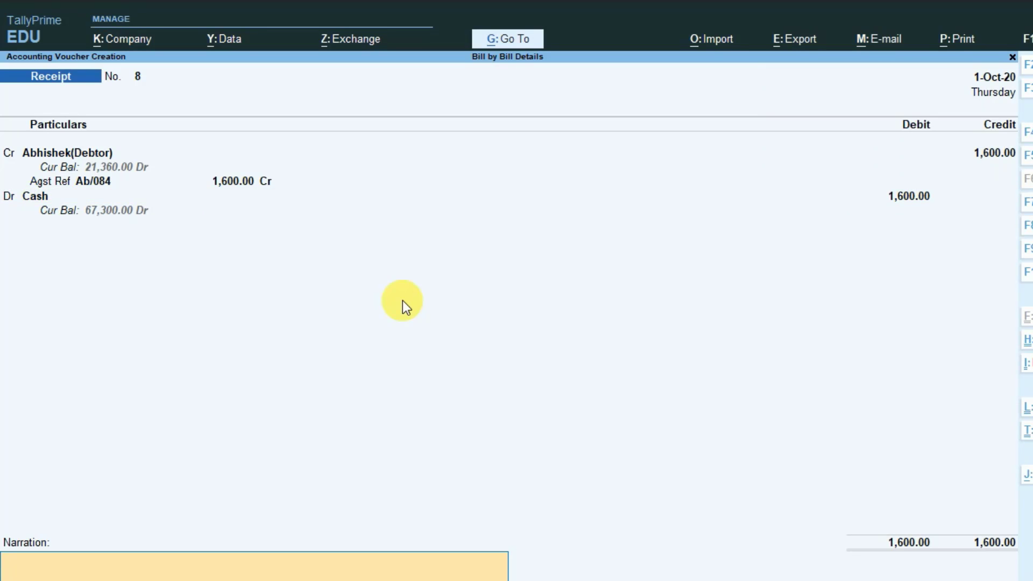
key(Return)
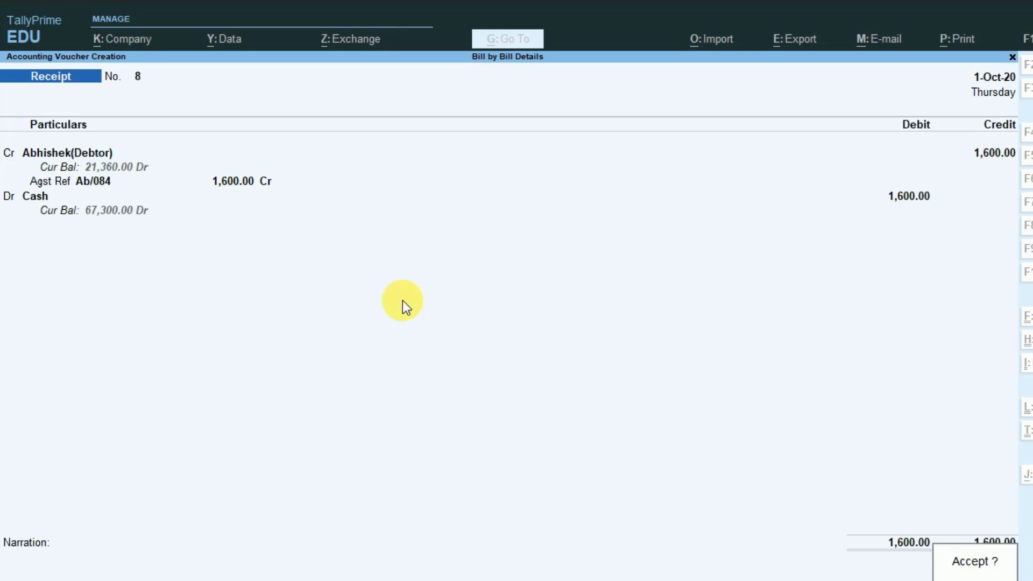
key(Return)
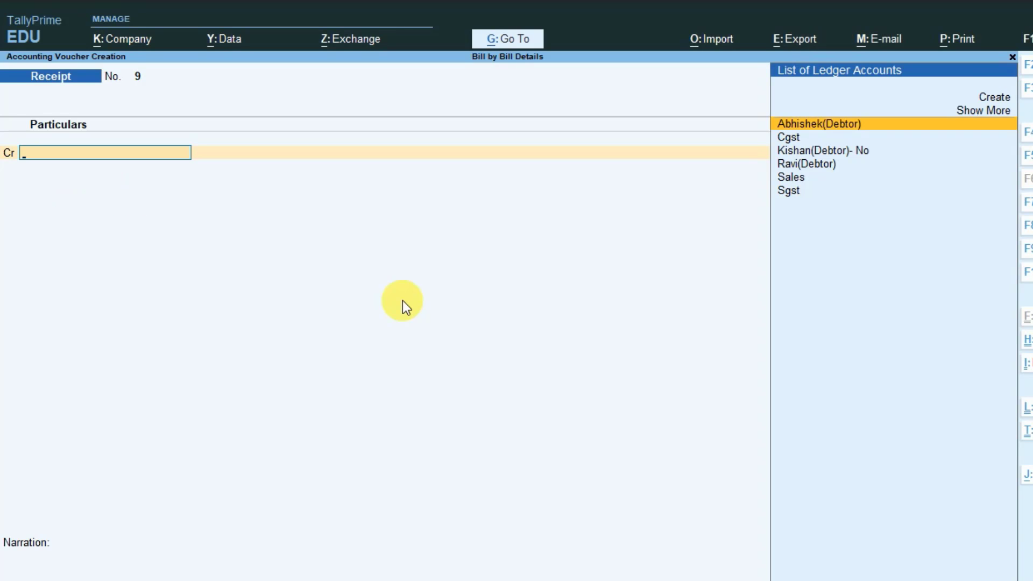
Credit 1,700 to the first debtor in the ledger list in receipt 9.
key(Return)
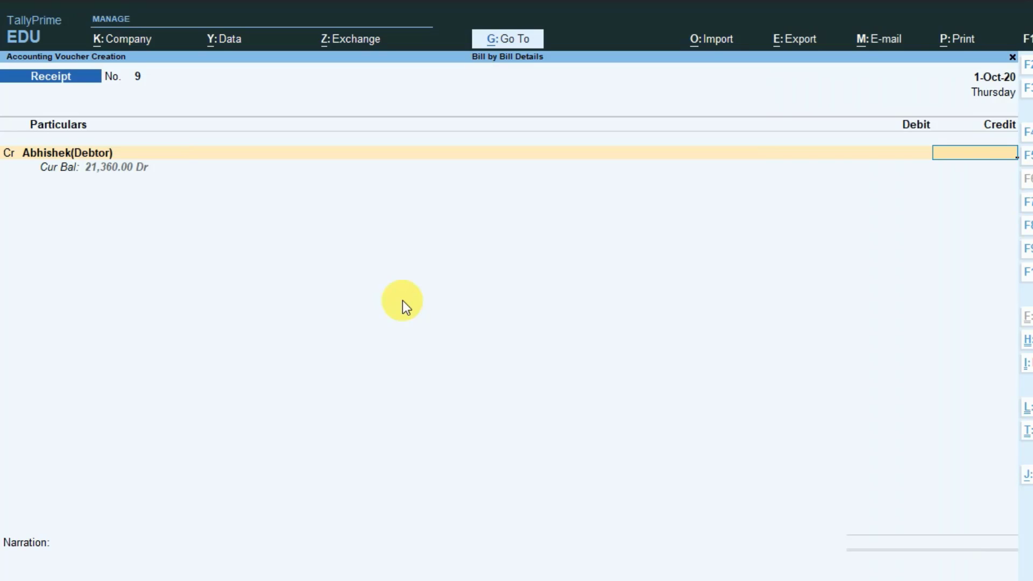
text(1700)
key(Return)
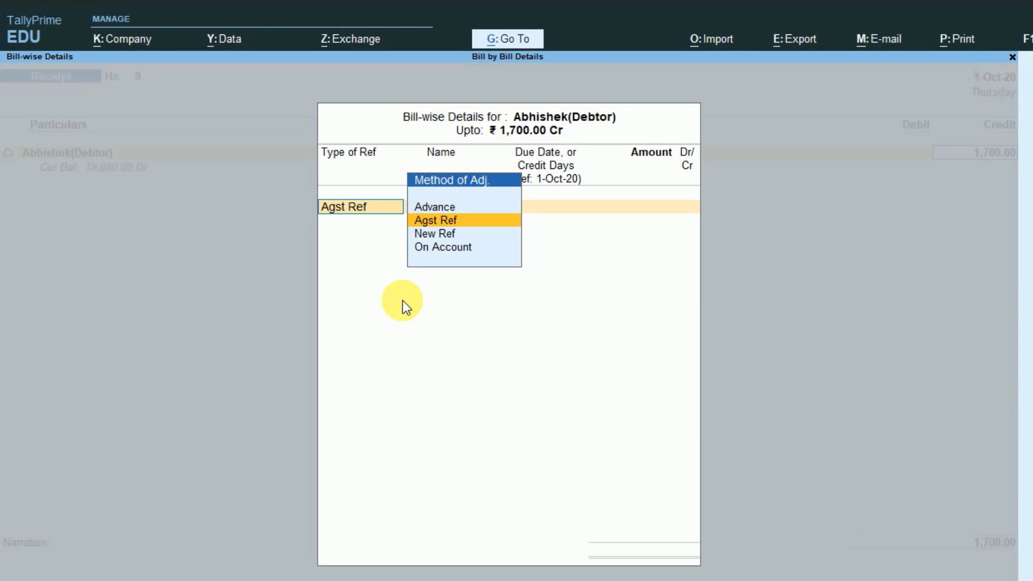